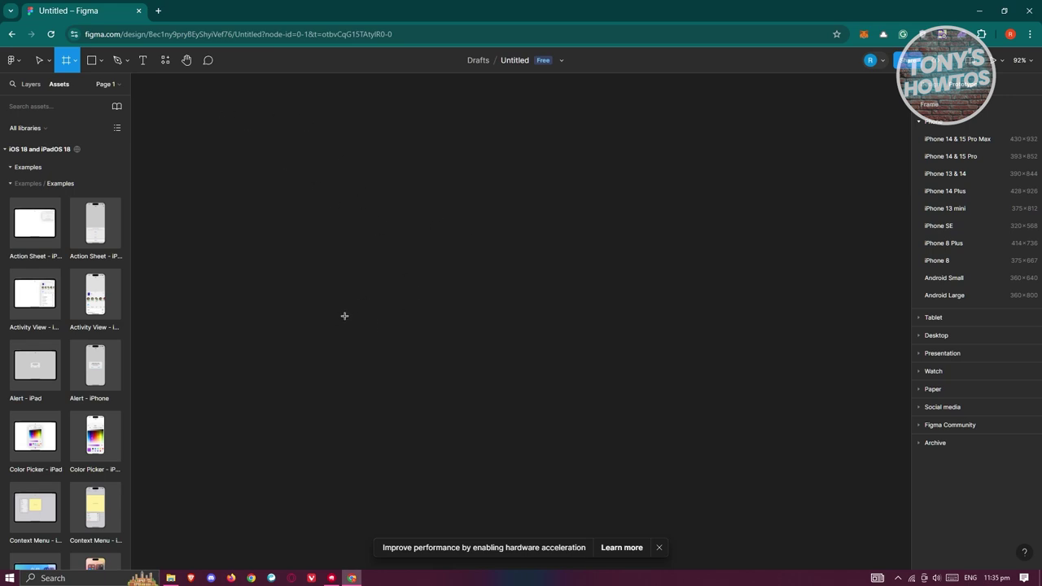
# Draw a white 149×48 frame, Frame 1, and move it right to X 253, Y -209
pyautogui.click(73, 66)
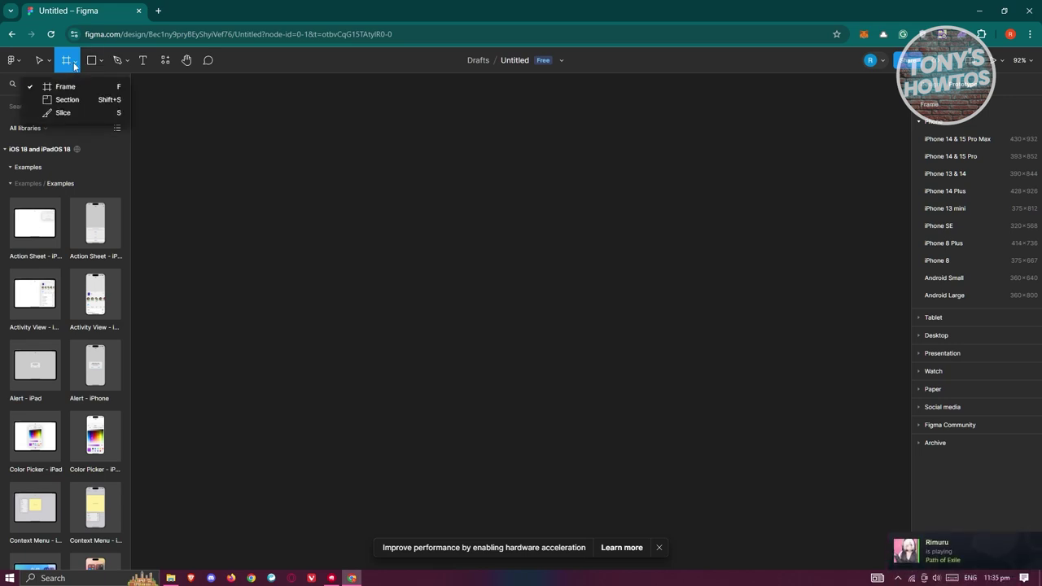
pyautogui.click(77, 85)
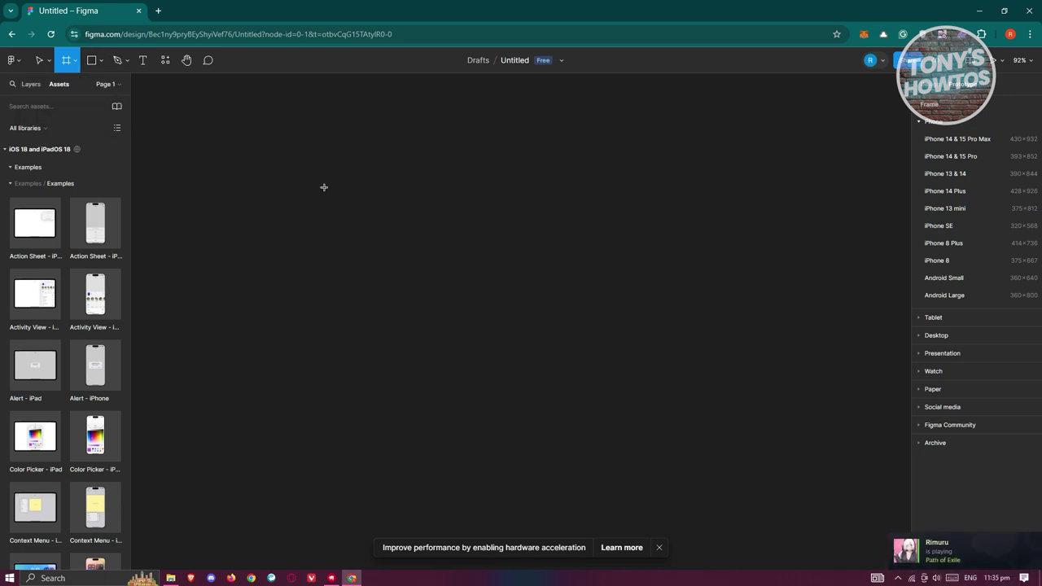
pyautogui.moveTo(319, 158); pyautogui.dragTo(392, 181)
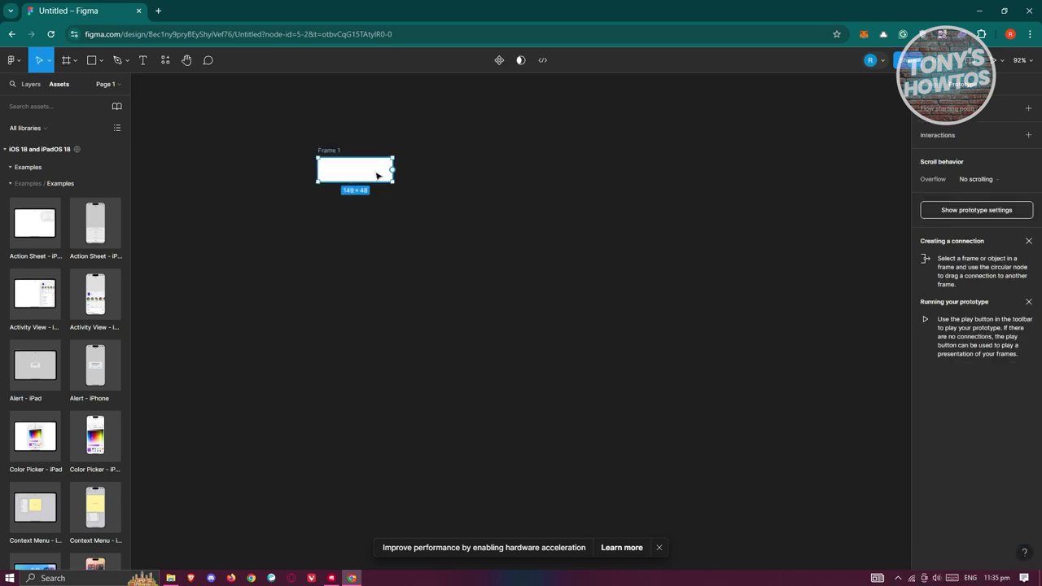
pyautogui.click(932, 85)
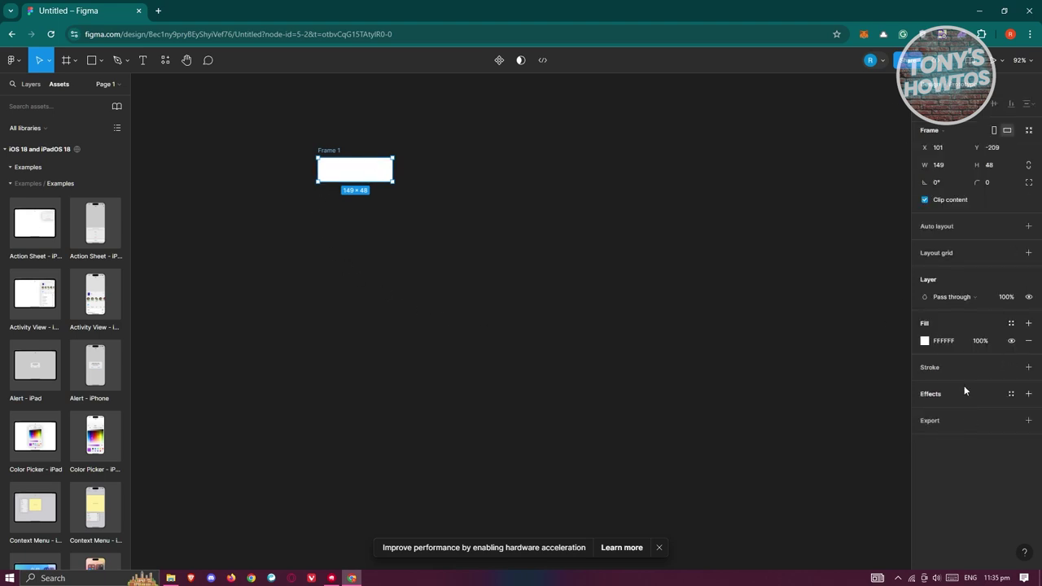
pyautogui.moveTo(385, 174); pyautogui.dragTo(459, 173)
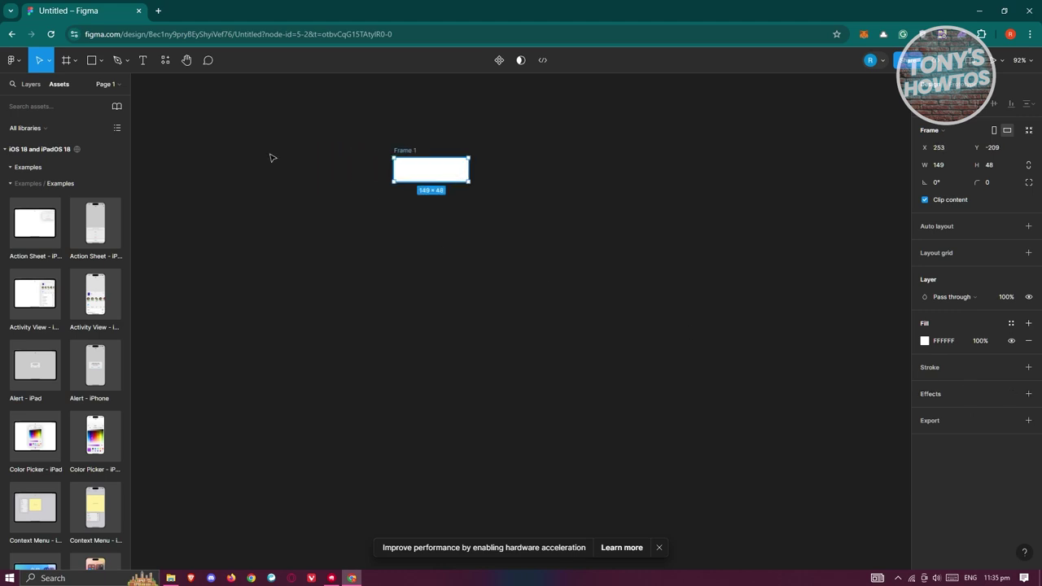
pyautogui.click(144, 61)
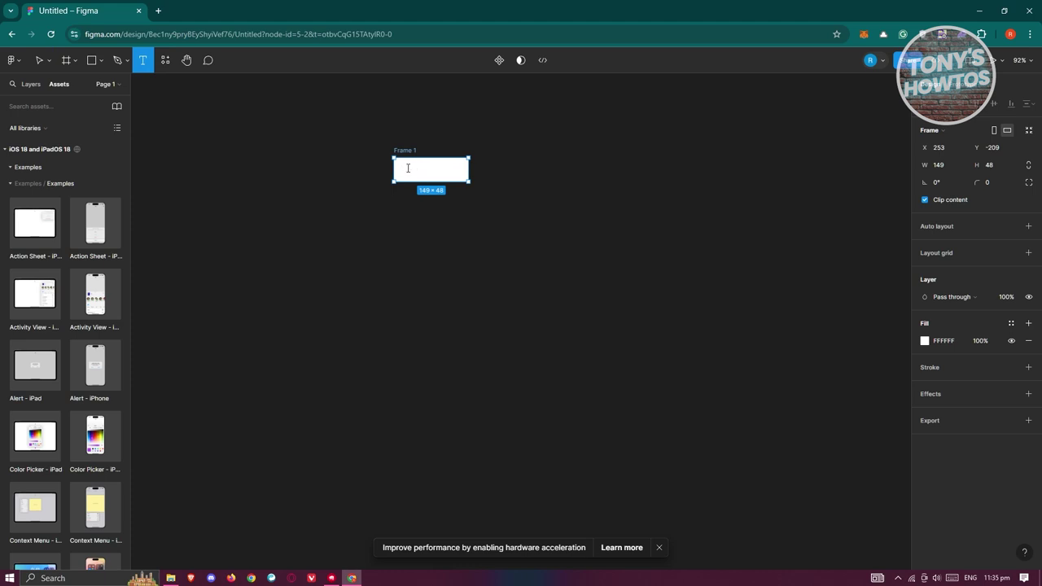
# Add the text SELECT inside Frame 1
pyautogui.click(408, 168)
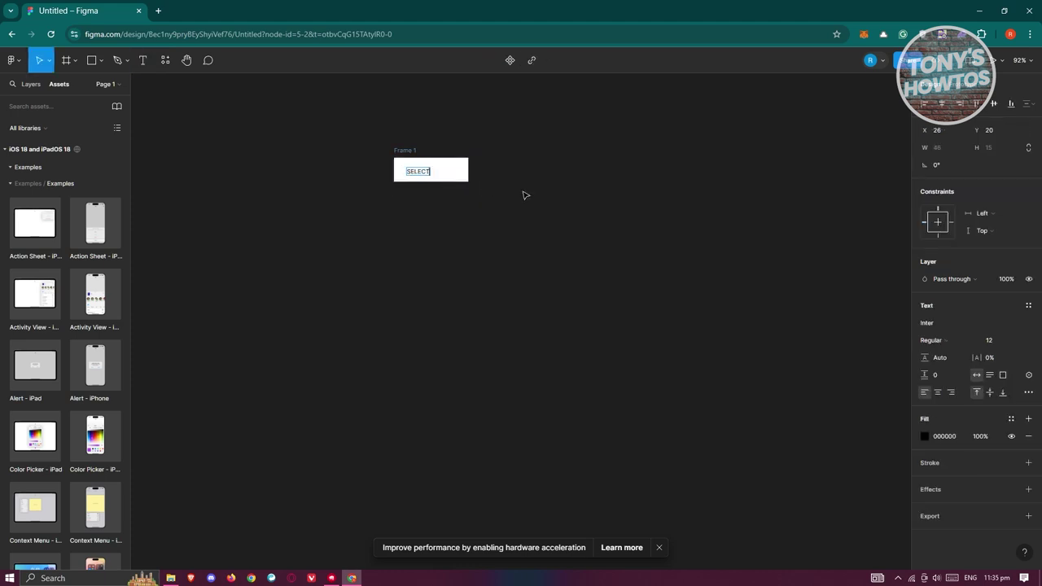
pyautogui.press('Escape')
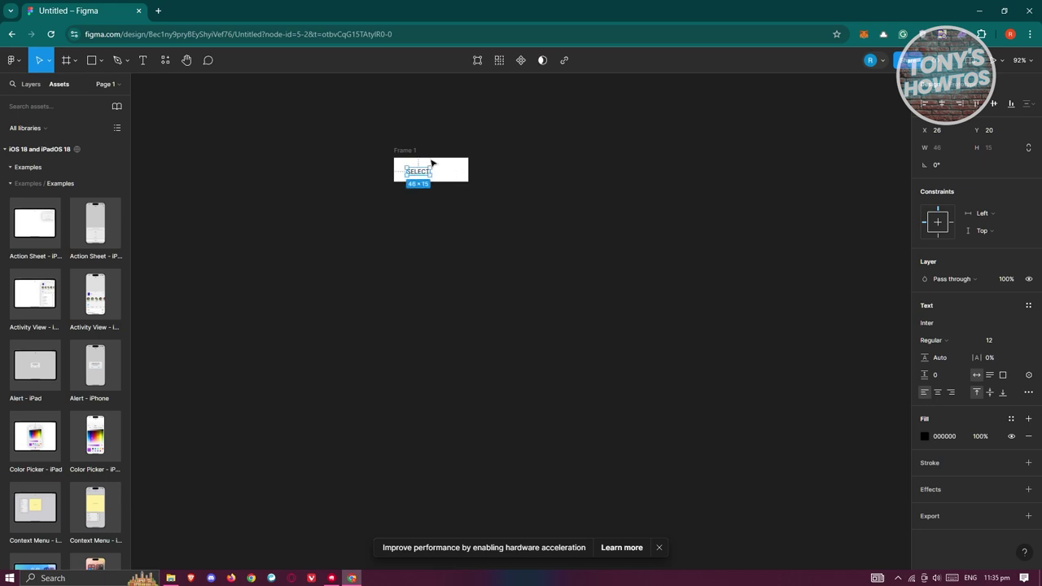
pyautogui.press('Escape')
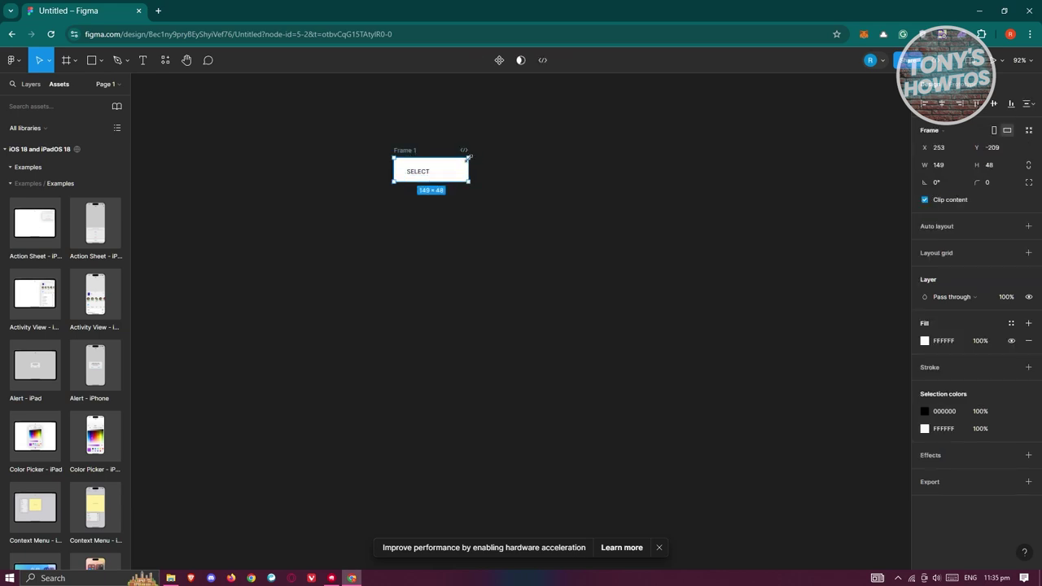
# Shrink Frame 1 to 98×41 and select the SELECT text for repositioning
pyautogui.moveTo(464, 164); pyautogui.dragTo(417, 170)
pyautogui.click(423, 176)
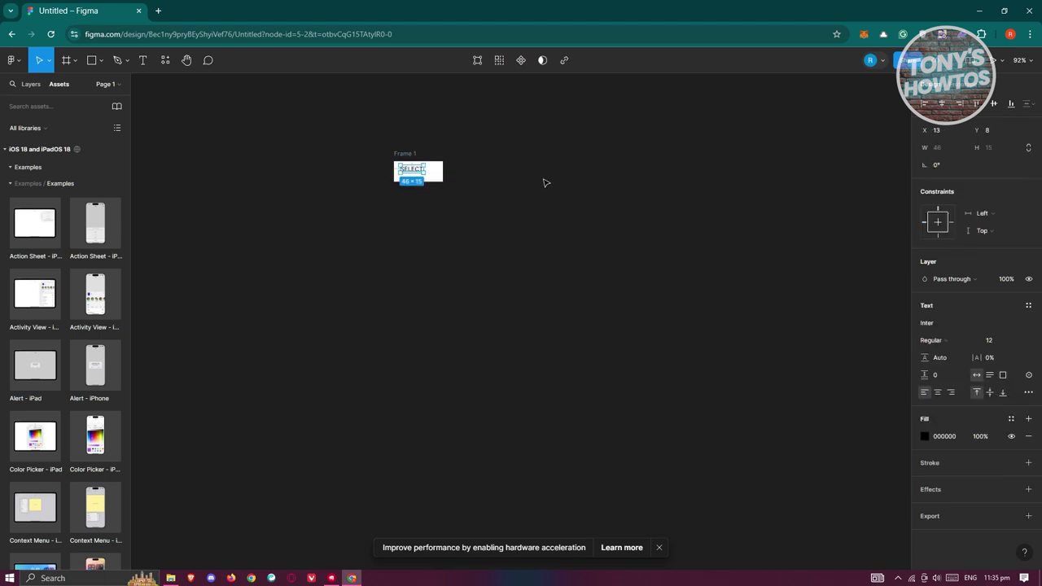
pyautogui.scroll(5, 545, 182)
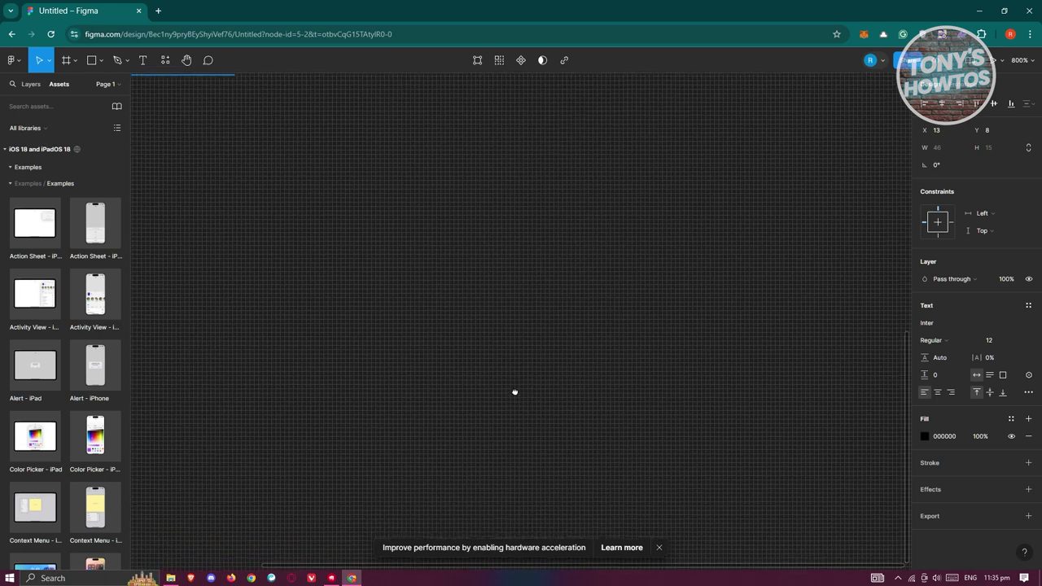
# Drag the SELECT text down-left to X 11, Y 15 and zoom back to 400%
pyautogui.click(483, 326)
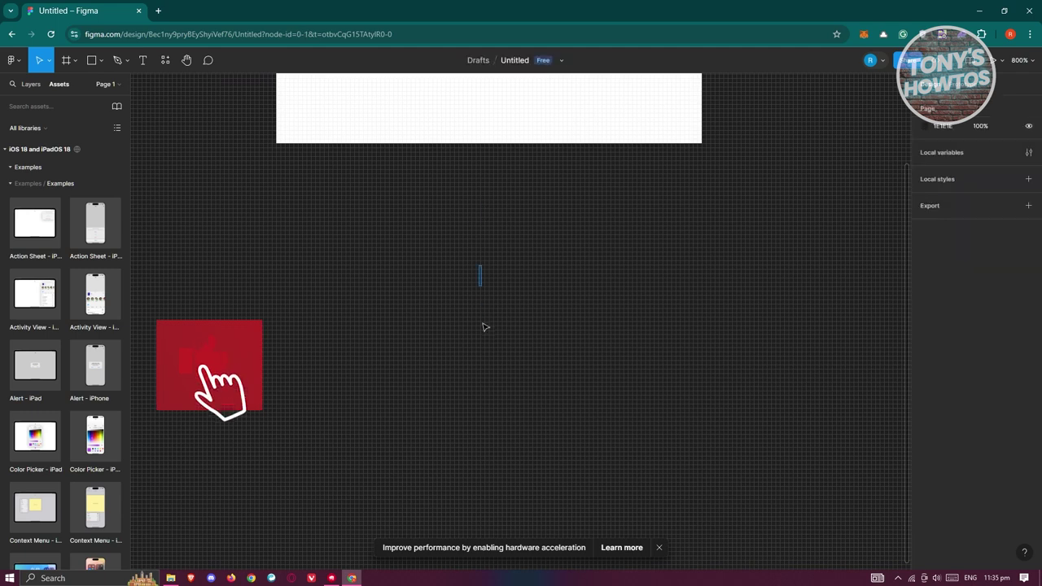
pyautogui.click(496, 236)
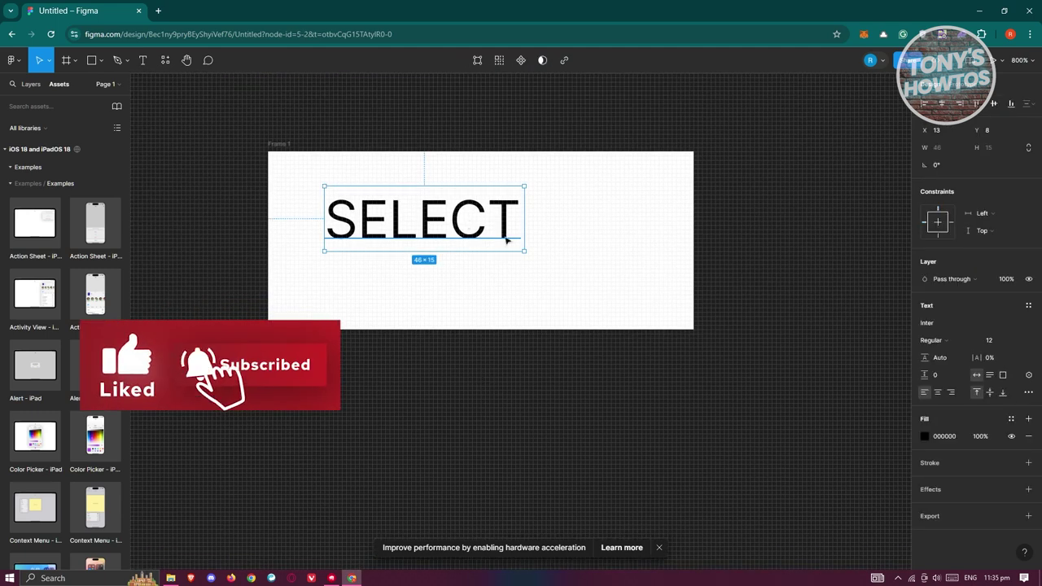
pyautogui.moveTo(499, 248); pyautogui.dragTo(490, 280)
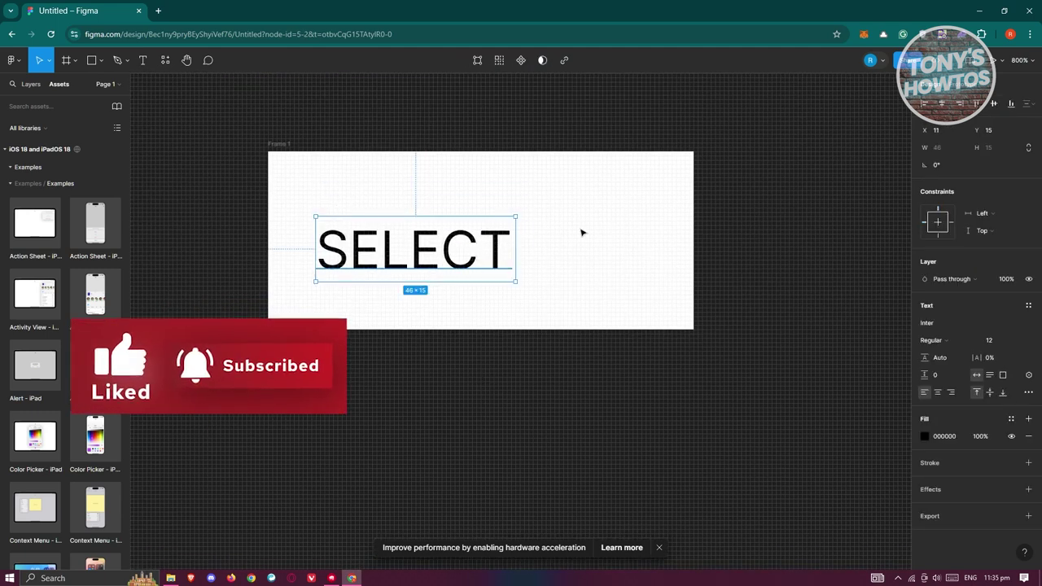
pyautogui.press('-')
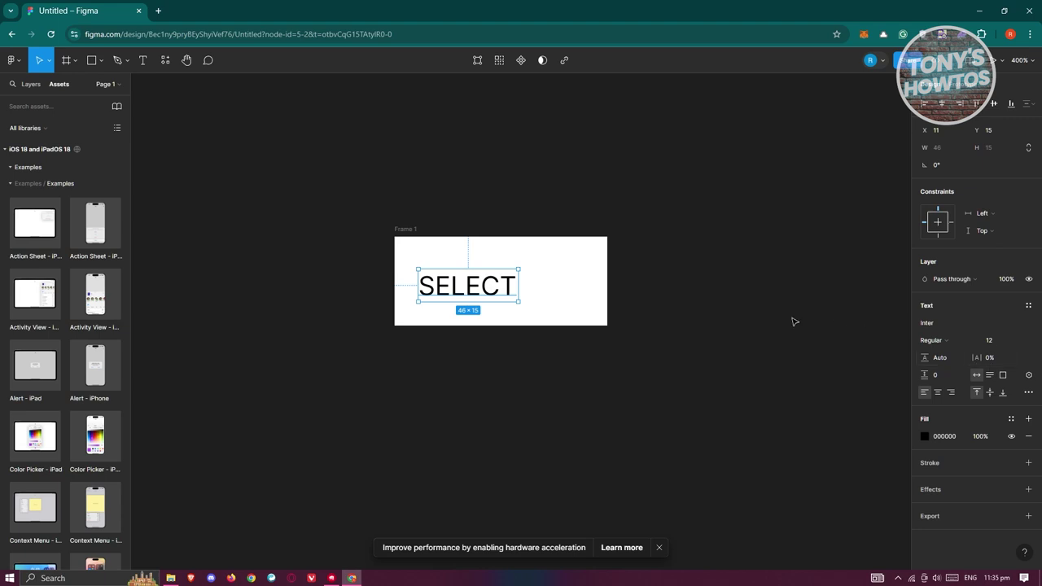
pyautogui.doubleClick(499, 294)
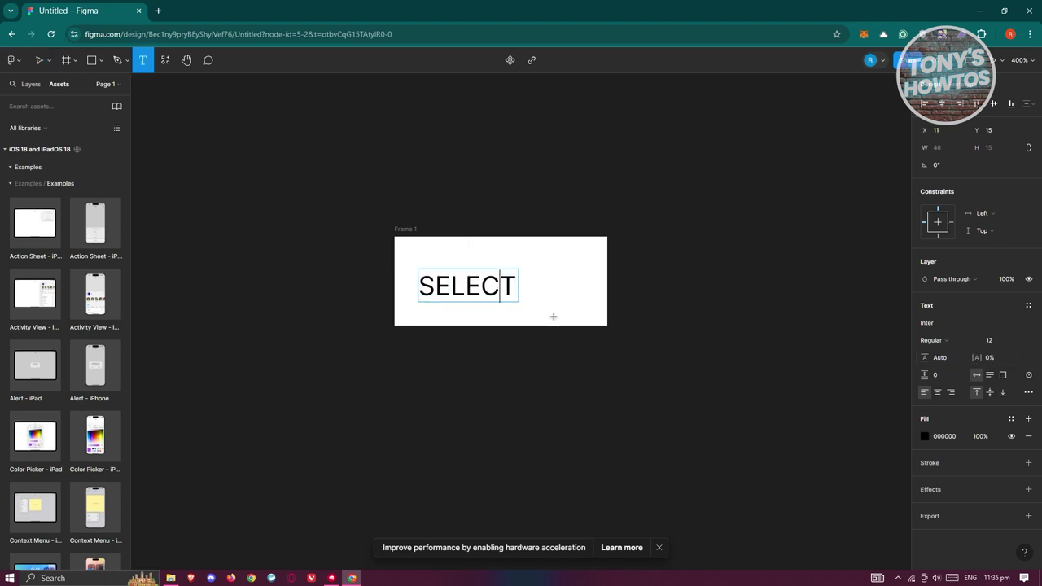
# Set the SELECT text's font size to 15
pyautogui.hotkey('ctrl', 'a')
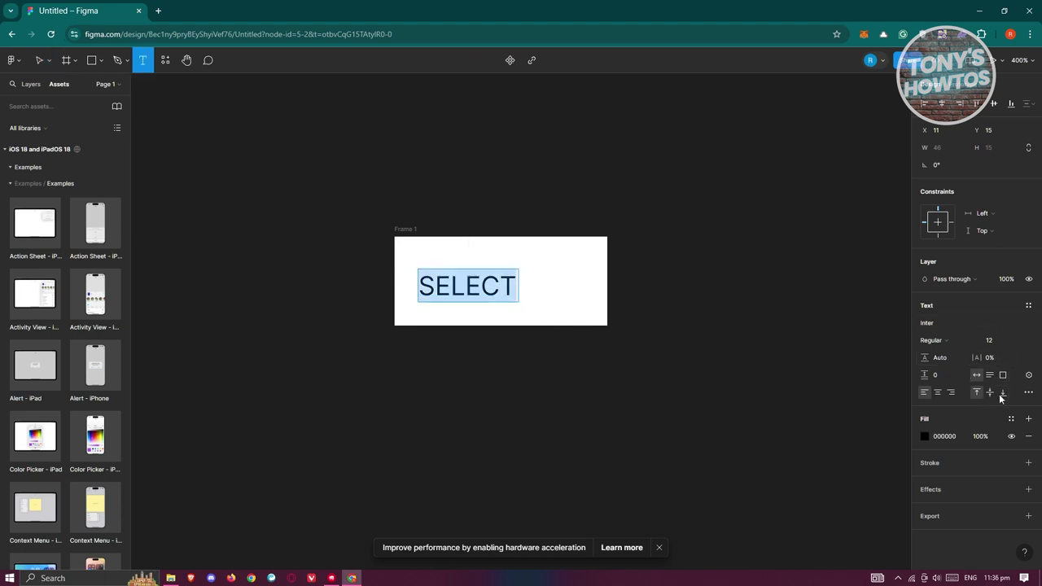
pyautogui.click(993, 340)
pyautogui.press('BackSpace')
pyautogui.write('5')
pyautogui.press('Return')
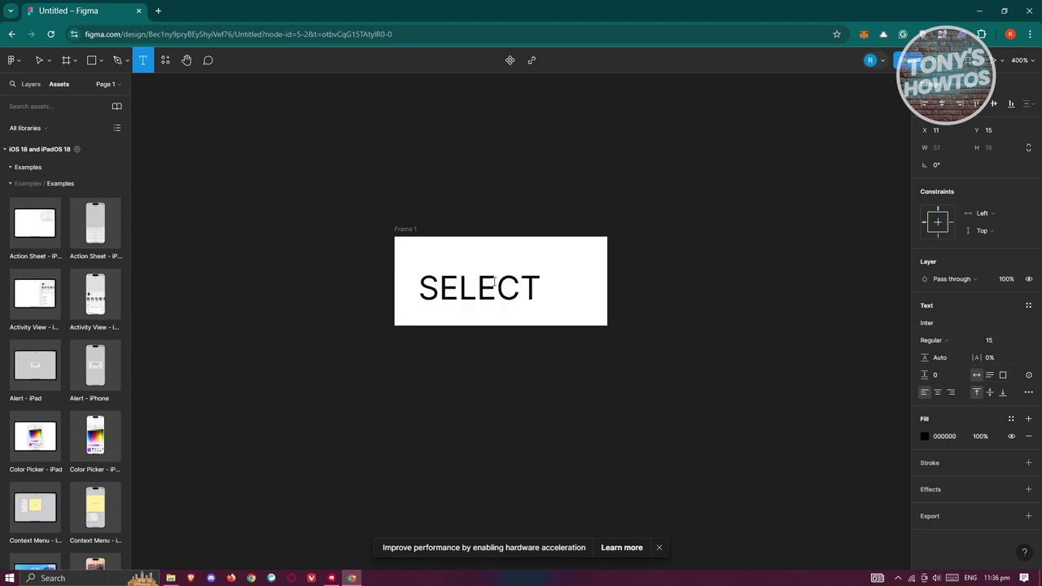
# Centre the SELECT text vertically inside Frame 1
pyautogui.click(40, 59)
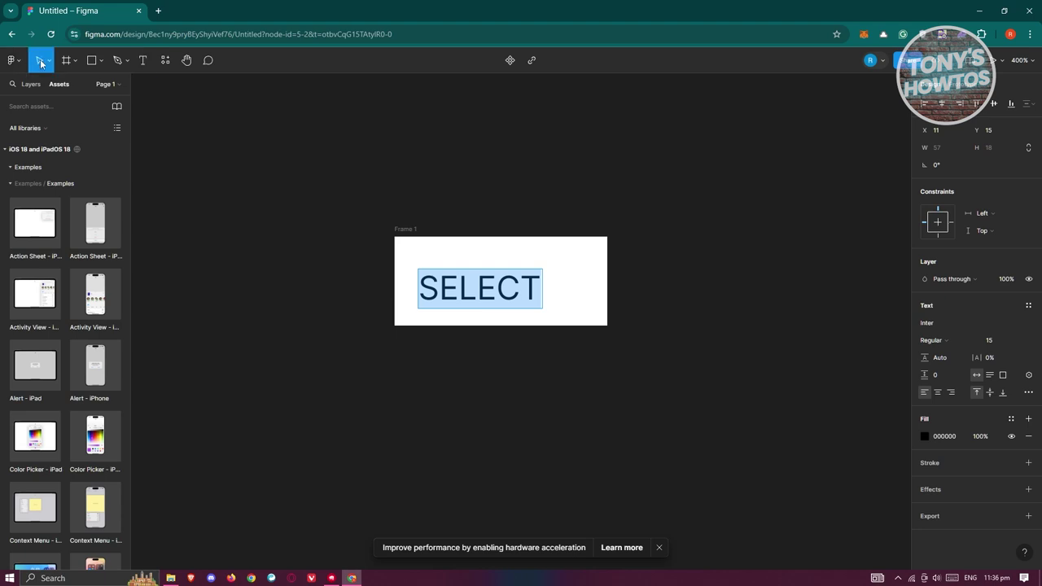
pyautogui.click(524, 292)
pyautogui.press('Escape')
pyautogui.moveTo(530, 287)
pyautogui.mouseDown()
pyautogui.moveTo(531, 276)
pyautogui.moveTo(518, 278)
pyautogui.mouseUp()
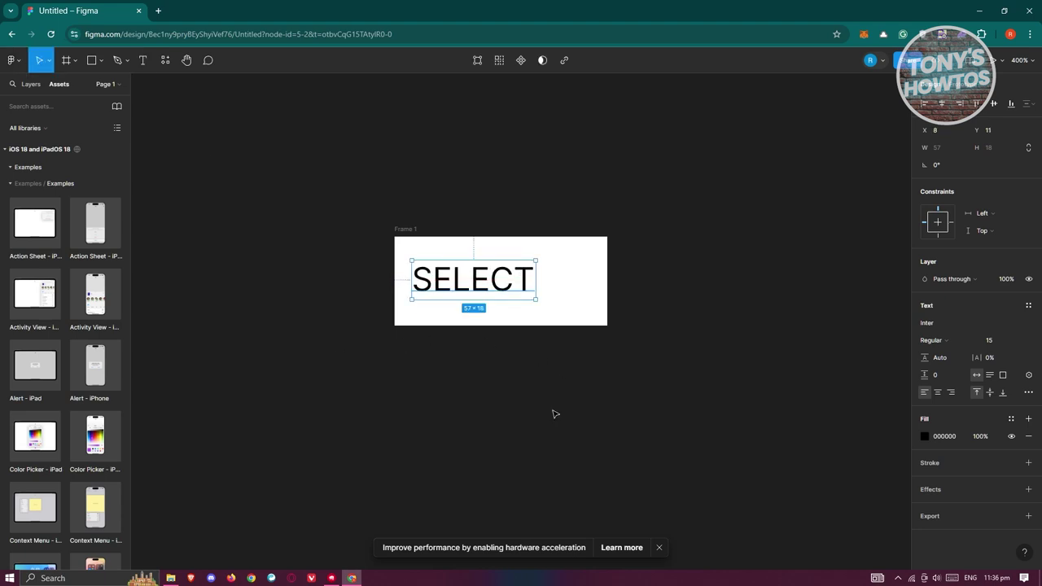
# Add a new V text layer to the right of SELECT
pyautogui.press('Return')
pyautogui.click(581, 272)
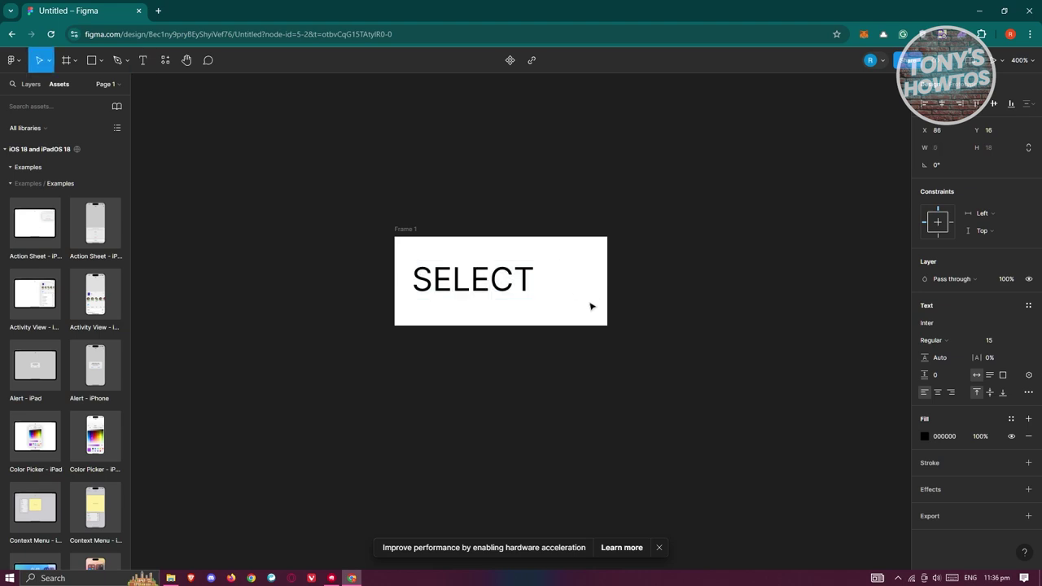
pyautogui.write('V')
# Line the V up level with SELECT at X 77, Y 11
pyautogui.press('Escape')
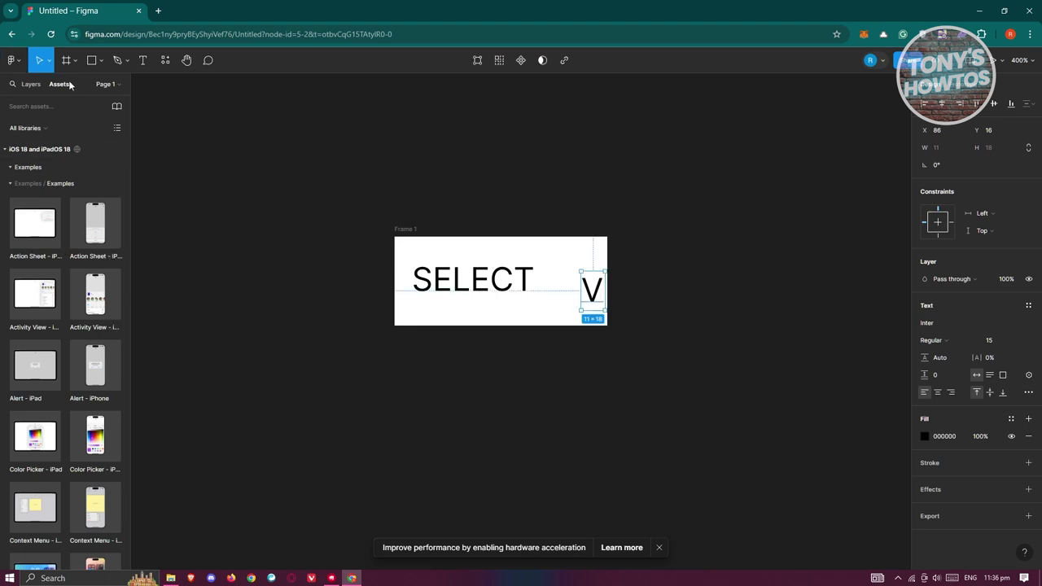
pyautogui.moveTo(596, 300); pyautogui.dragTo(576, 290)
pyautogui.click(696, 323)
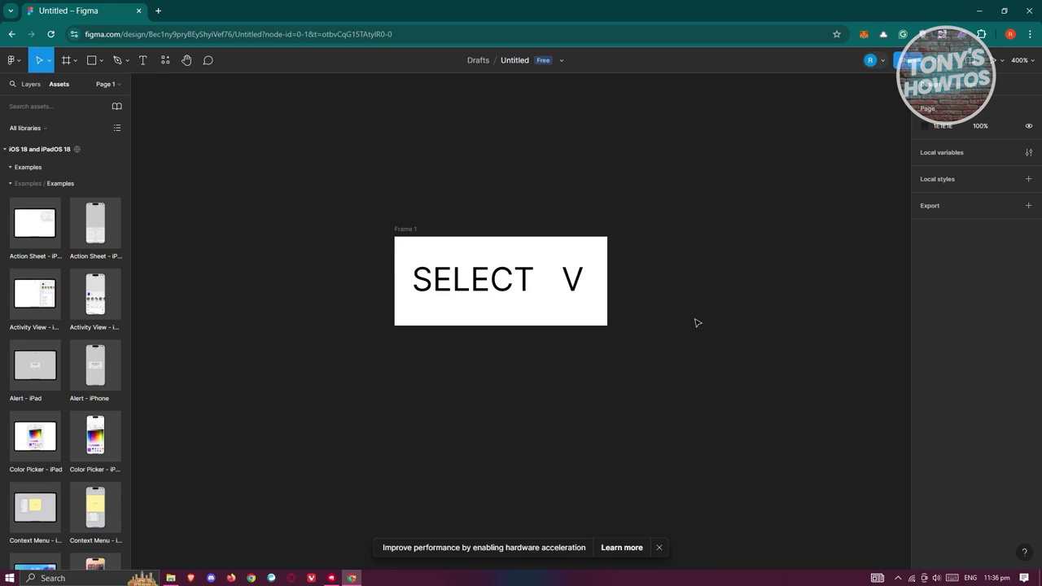
pyautogui.click(573, 285)
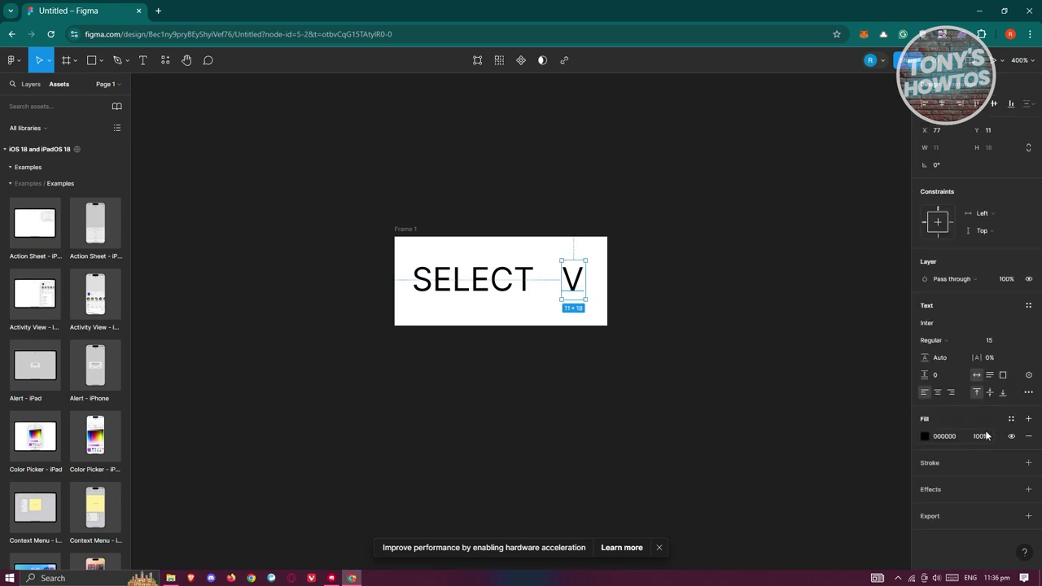
# Confirm V uses Inter Regular 15, then select Frame 1
pyautogui.click(940, 324)
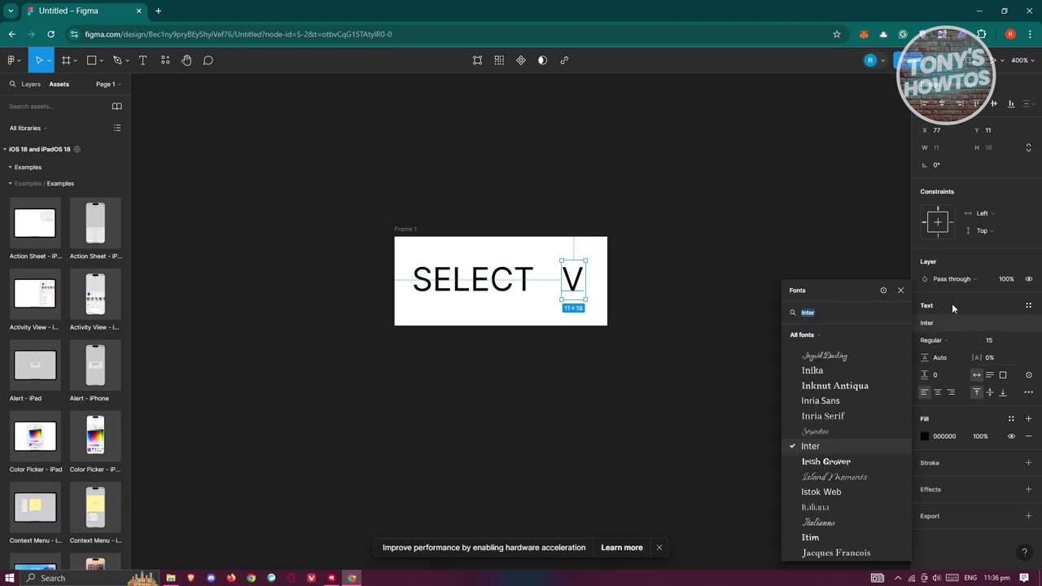
pyautogui.click(733, 278)
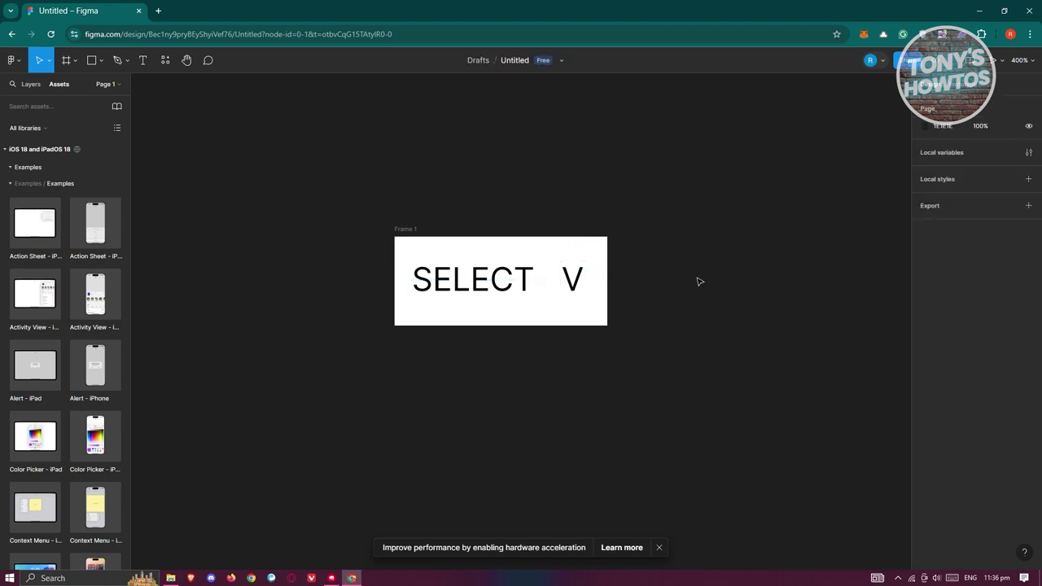
pyautogui.click(489, 281)
pyautogui.click(404, 254)
pyautogui.click(406, 246)
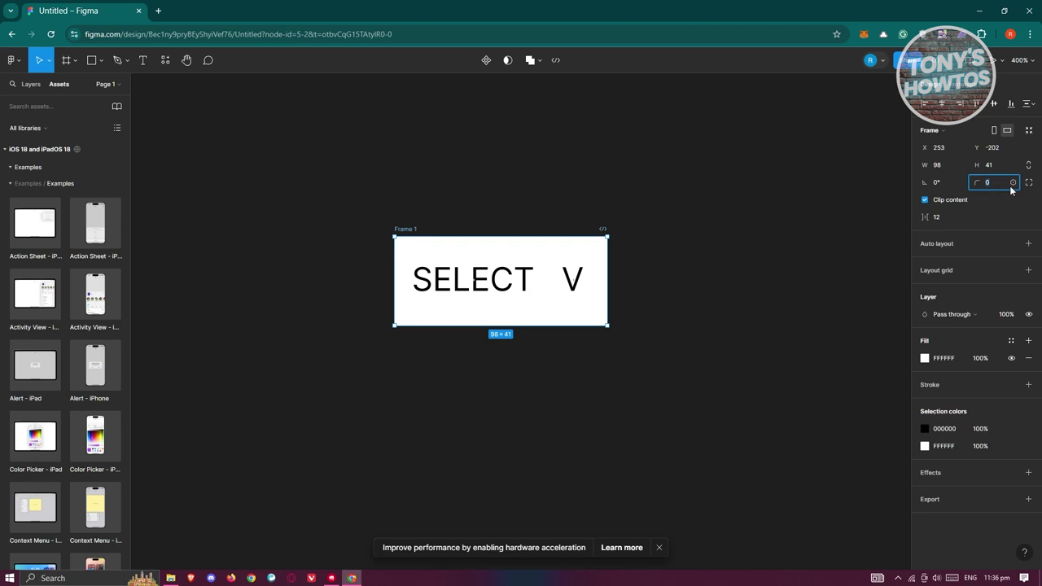
pyautogui.click(707, 337)
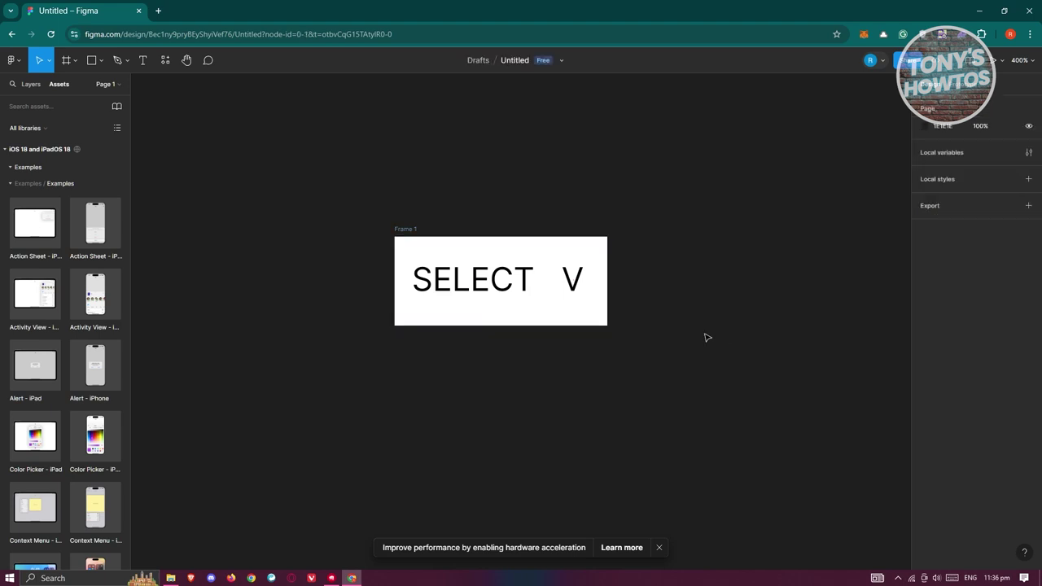
# Duplicate Frame 1 below itself as Frame 2
pyautogui.click(405, 231)
pyautogui.moveTo(411, 232); pyautogui.dragTo(410, 381)
pyautogui.moveTo(368, 173); pyautogui.dragTo(693, 351)
# Group Frame 1 into Group 1
pyautogui.rightClick(415, 234)
pyautogui.moveTo(415, 235)
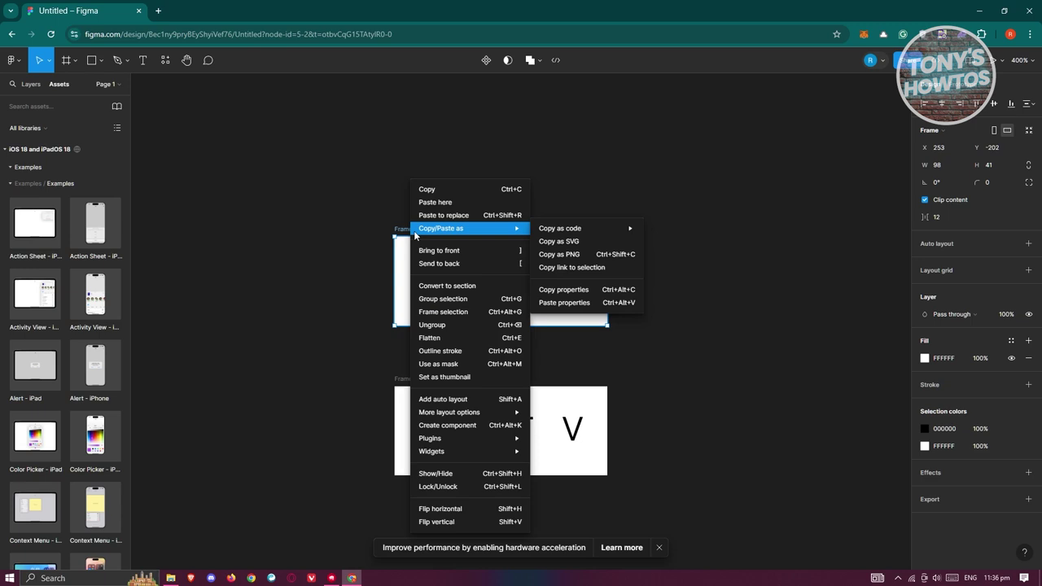
pyautogui.click(457, 305)
# Turn Group 1 into a component
pyautogui.rightClick(447, 246)
pyautogui.click(486, 265)
pyautogui.rightClick(409, 243)
pyautogui.click(399, 252)
pyautogui.rightClick(487, 243)
pyautogui.moveTo(487, 255)
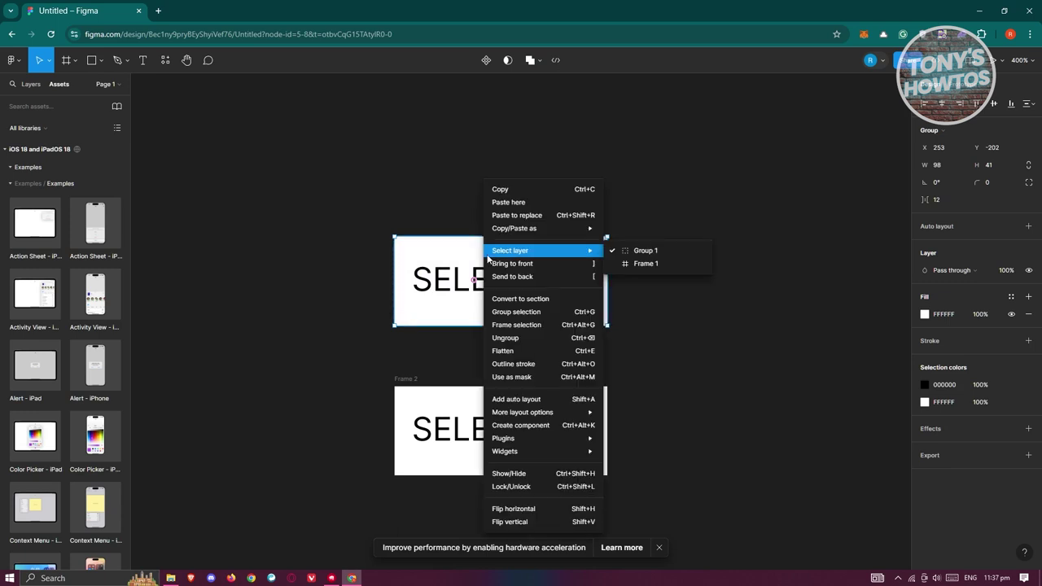
pyautogui.click(447, 259)
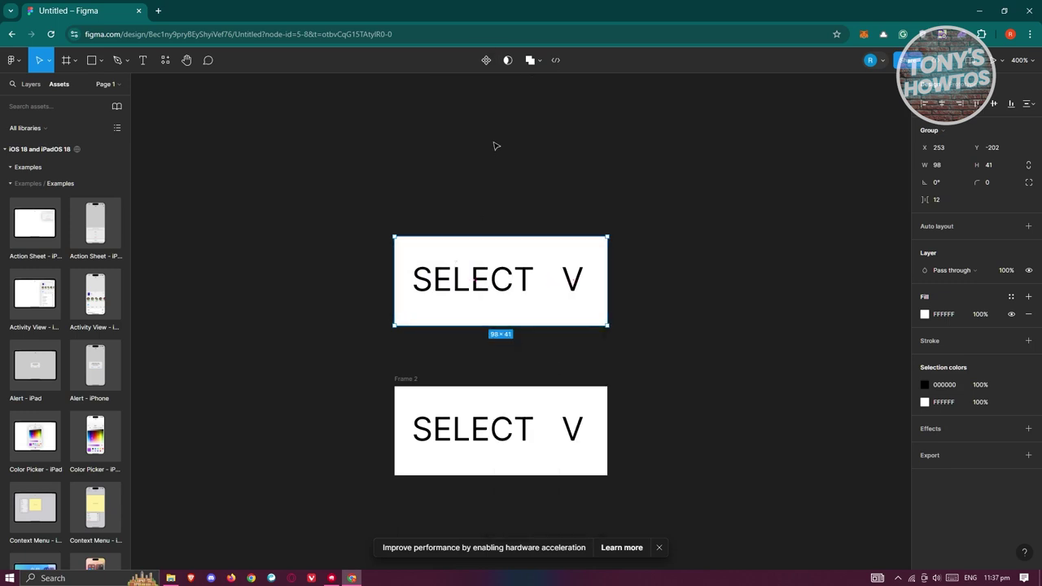
pyautogui.click(486, 60)
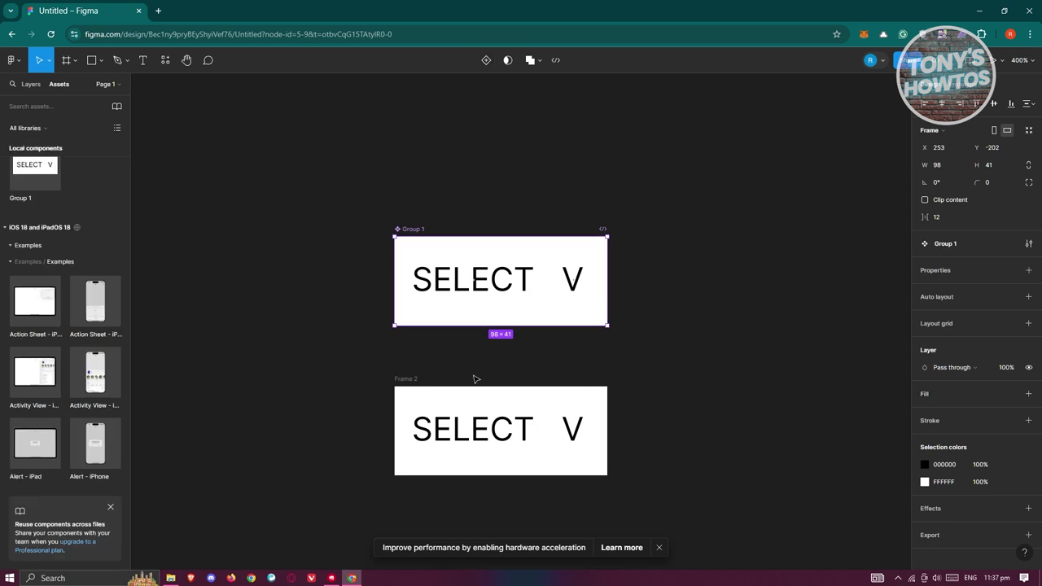
# Alt-drag copies of Frame 2 to stack them directly beneath it
pyautogui.moveTo(353, 340); pyautogui.dragTo(662, 464)
pyautogui.scroll(-3, 709, 421)
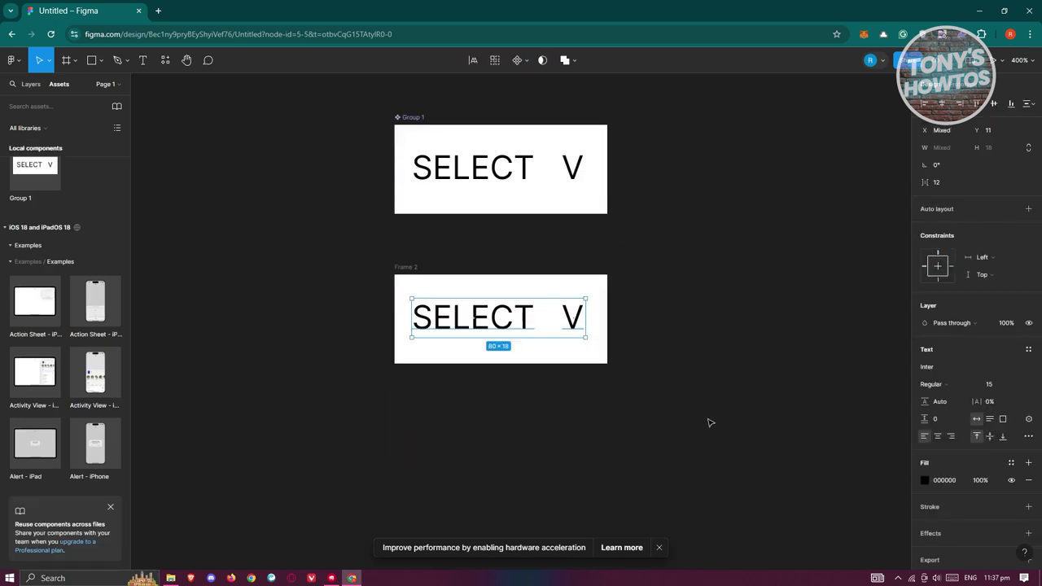
pyautogui.scroll(1, 640, 397)
pyautogui.click(444, 303)
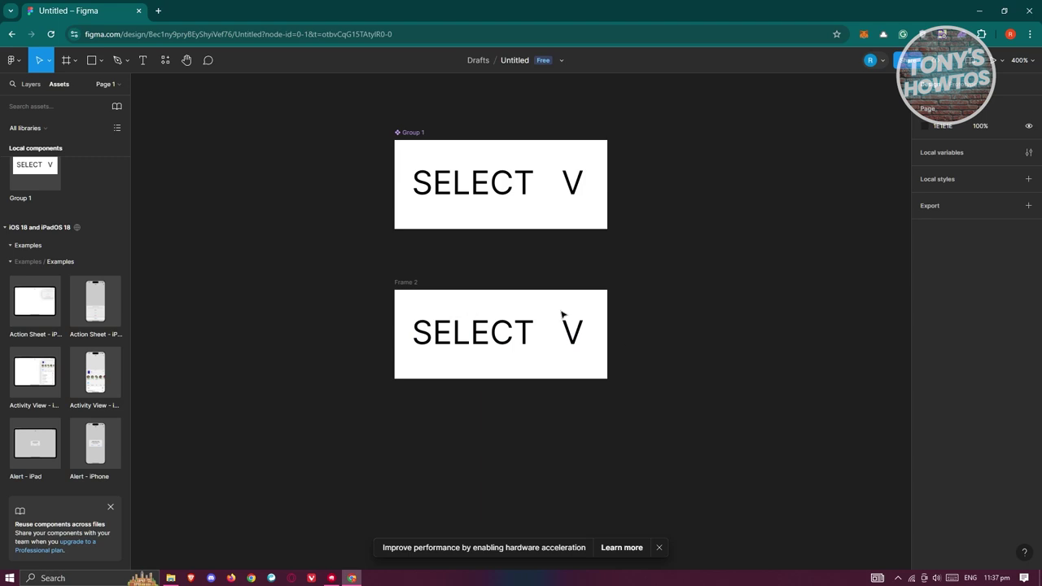
pyautogui.click(409, 287)
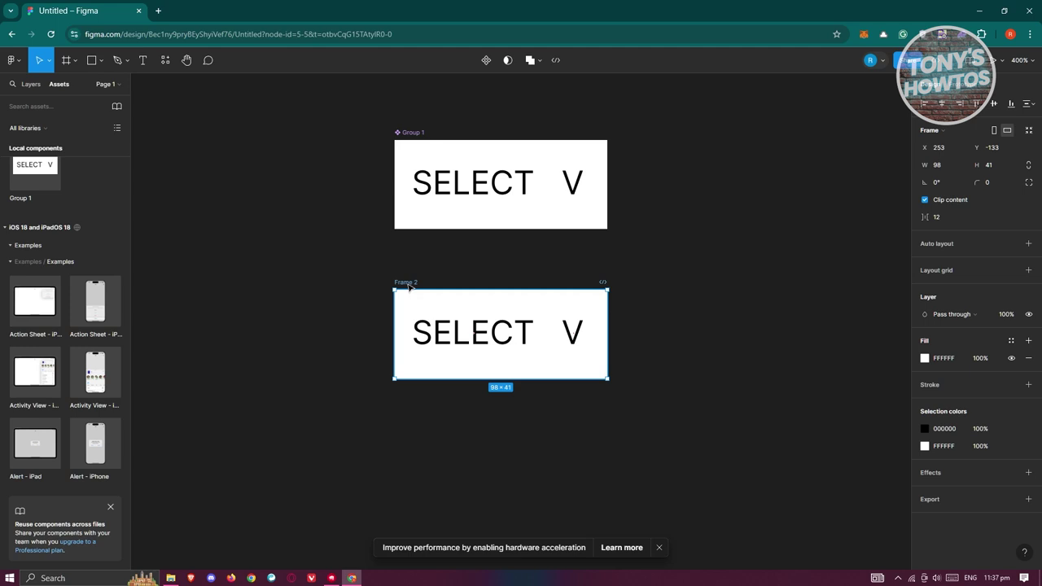
pyautogui.moveTo(410, 287); pyautogui.dragTo(410, 376)
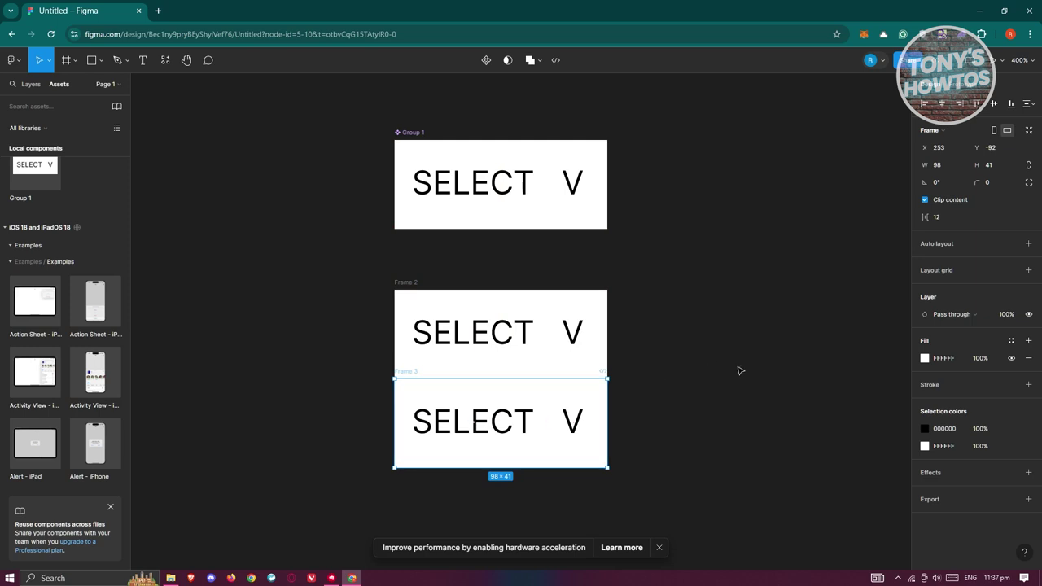
pyautogui.scroll(-3, 413, 281)
pyautogui.moveTo(411, 281); pyautogui.dragTo(414, 442)
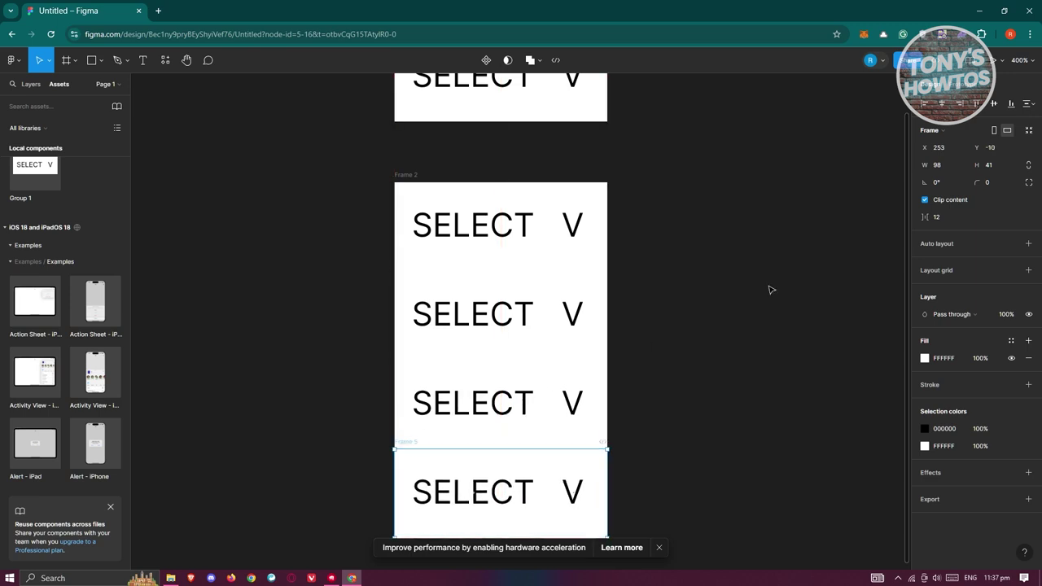
# Nudge the copied frames down to leave a small gap below Frame 2
pyautogui.click(723, 309)
pyautogui.moveTo(738, 302); pyautogui.dragTo(460, 452)
pyautogui.click(751, 302)
pyautogui.moveTo(750, 299); pyautogui.dragTo(407, 491)
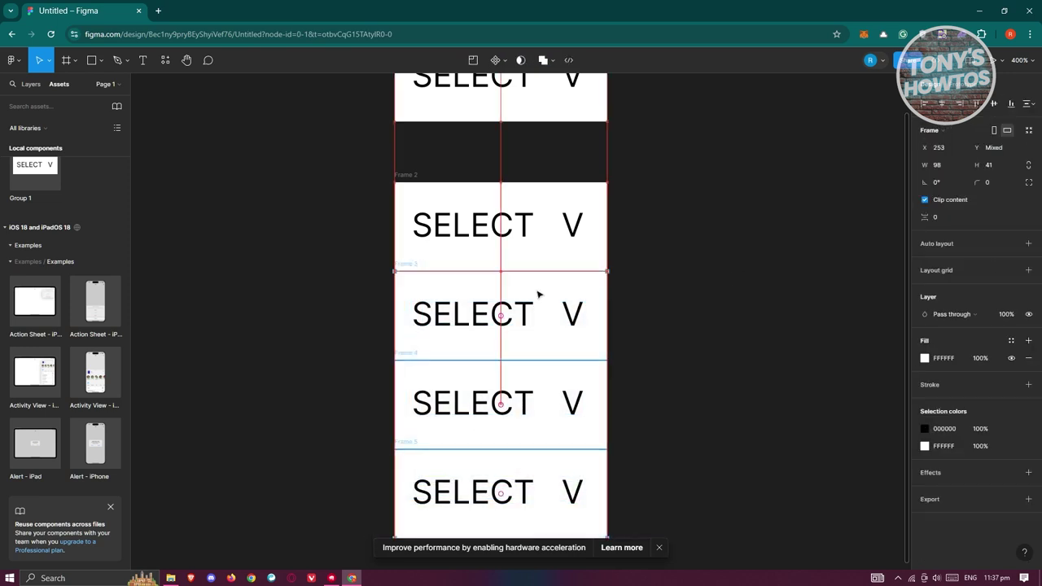
pyautogui.press('Down')
pyautogui.press('Down')
pyautogui.click(772, 302)
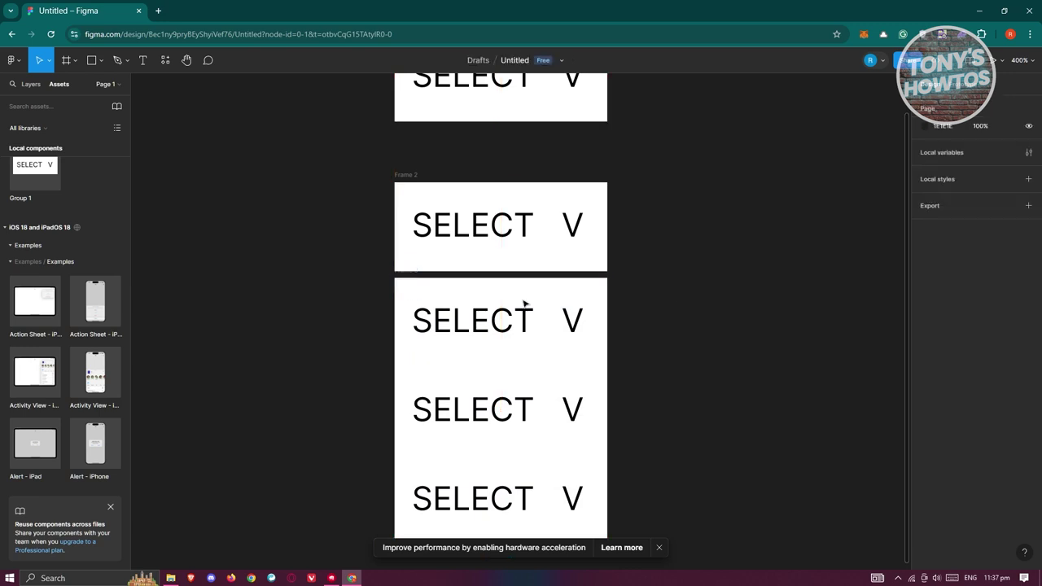
# Select all three copied frames, Frames 3–5, together
pyautogui.click(512, 337)
pyautogui.click(447, 294)
pyautogui.click(413, 308)
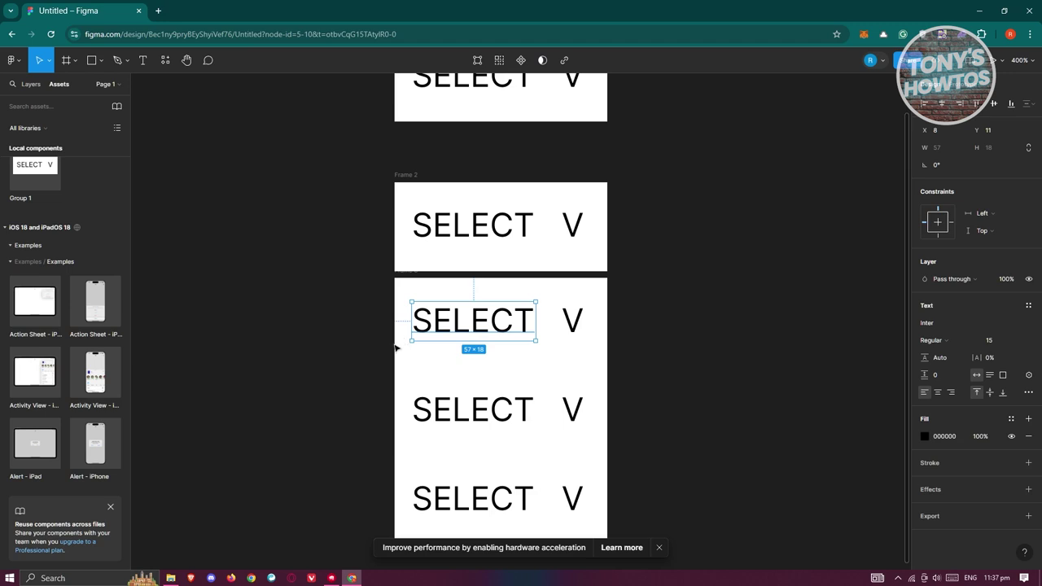
pyautogui.click(401, 338)
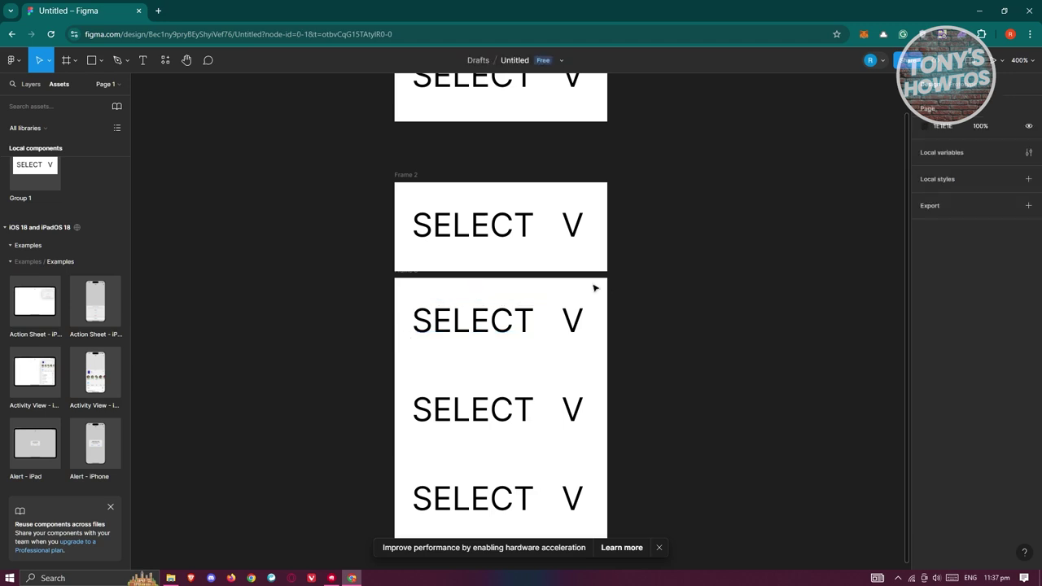
pyautogui.click(537, 401)
pyautogui.click(756, 388)
pyautogui.moveTo(351, 281); pyautogui.dragTo(699, 487)
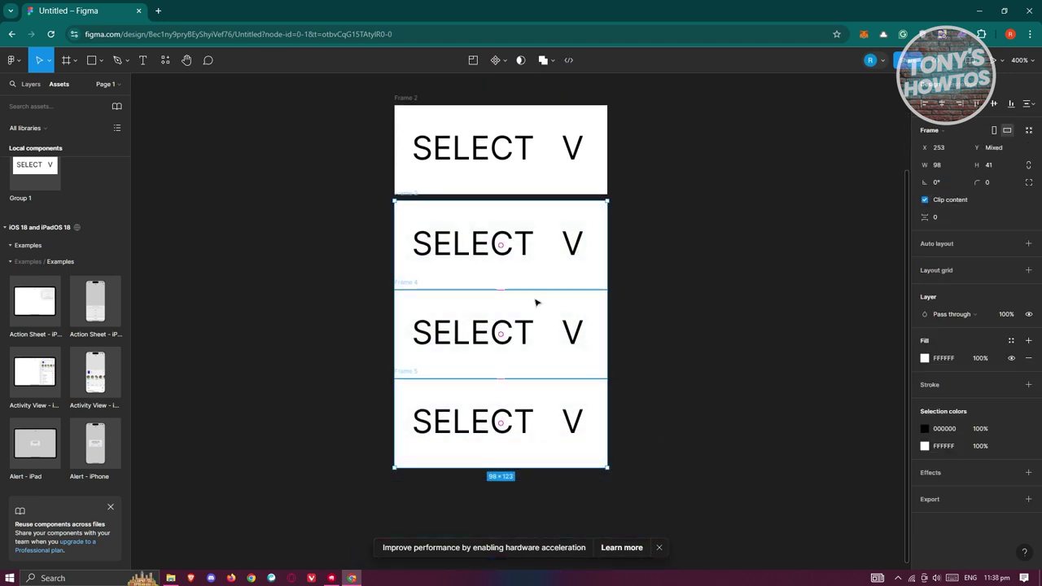
# Wrap the three copies in auto-layout Frame 6 with corner radius 5
pyautogui.rightClick(536, 301)
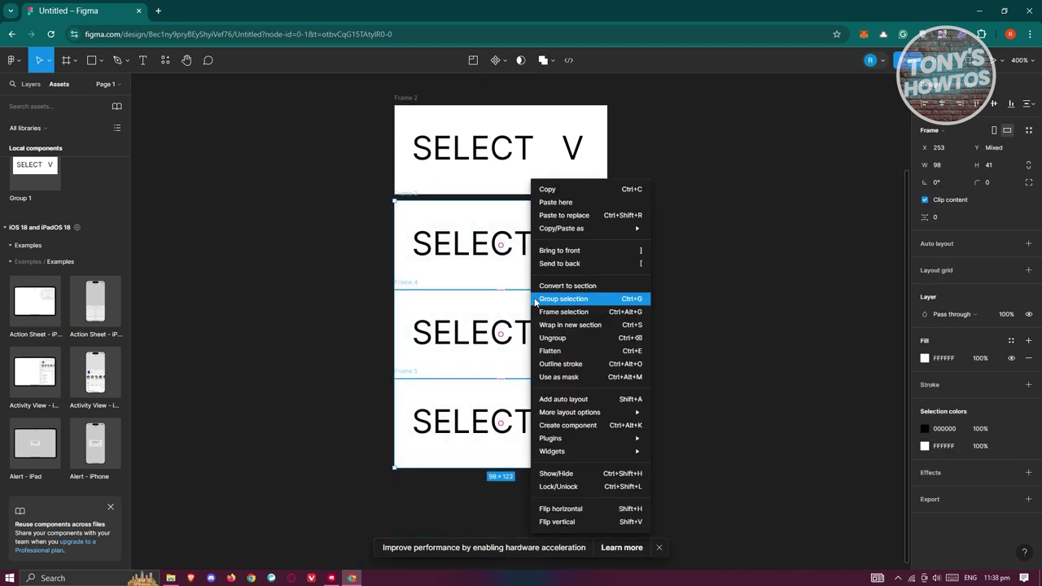
pyautogui.click(580, 400)
pyautogui.moveTo(406, 194)
pyautogui.mouseDown()
pyautogui.moveTo(412, 215)
pyautogui.moveTo(411, 202)
pyautogui.mouseUp()
pyautogui.click(690, 244)
pyautogui.click(586, 226)
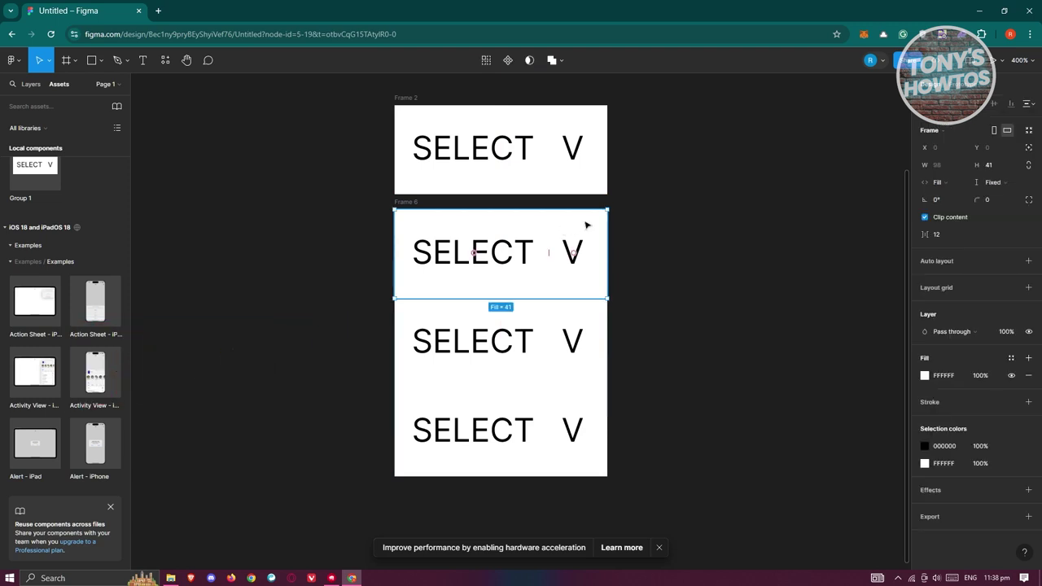
pyautogui.click(409, 203)
pyautogui.click(987, 200)
pyautogui.press('Return')
# Remove the white fill from each row and give Frame 6 one white fill
pyautogui.click(562, 431)
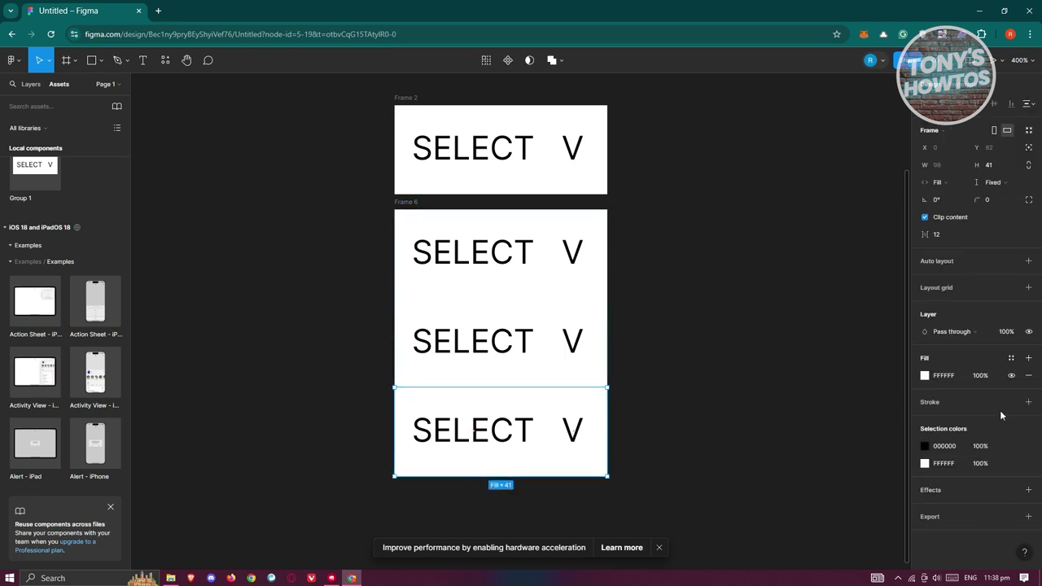
pyautogui.click(1029, 376)
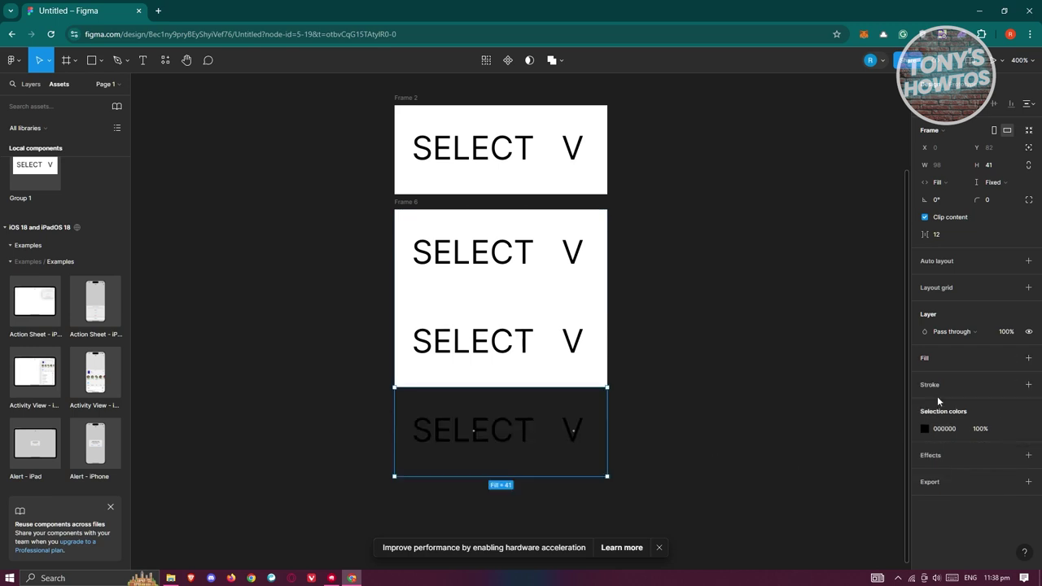
pyautogui.click(604, 345)
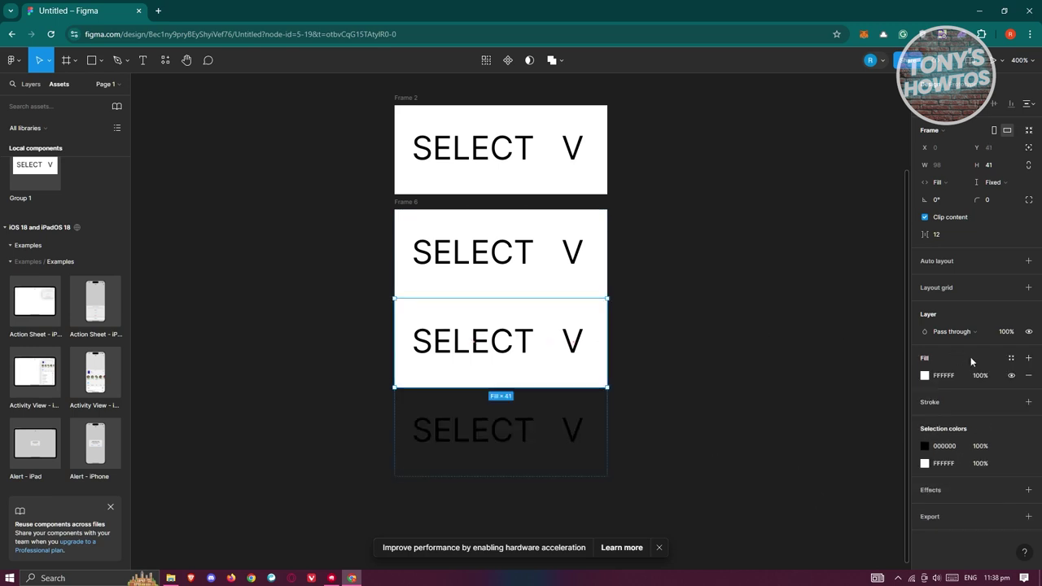
pyautogui.click(1028, 376)
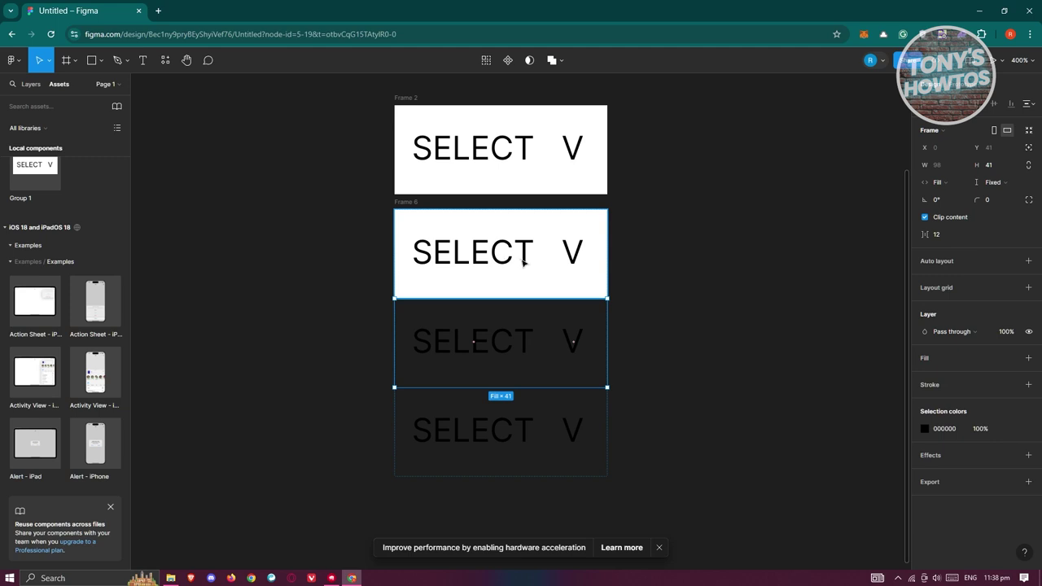
pyautogui.click(552, 227)
pyautogui.click(1028, 376)
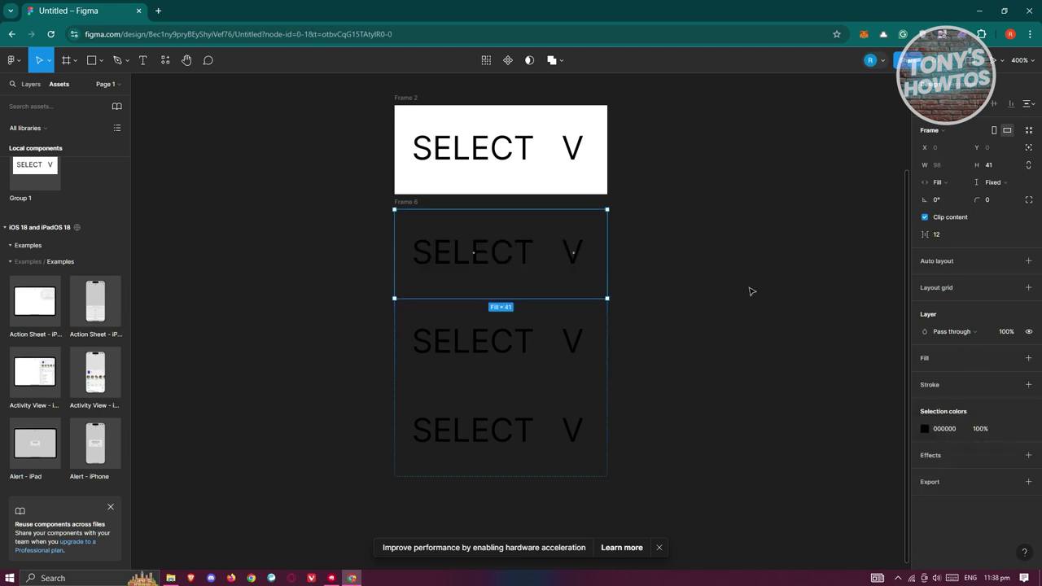
pyautogui.press('Escape')
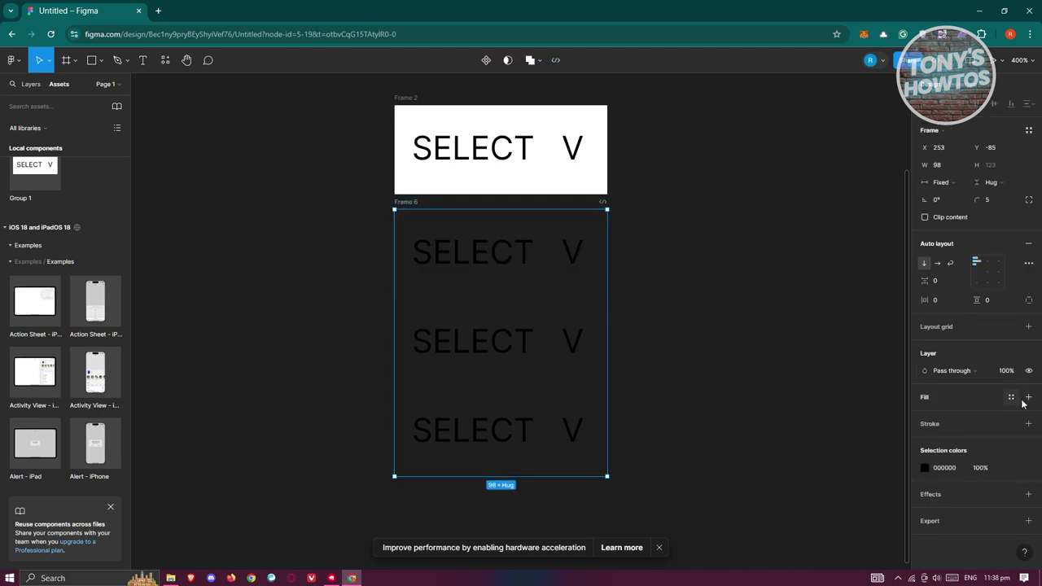
pyautogui.click(1029, 397)
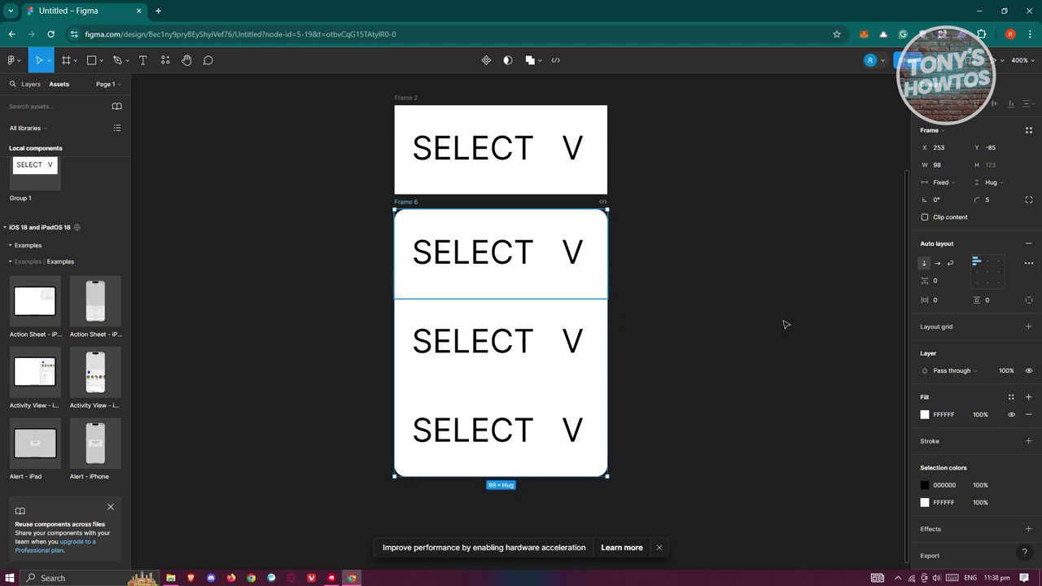
pyautogui.click(705, 285)
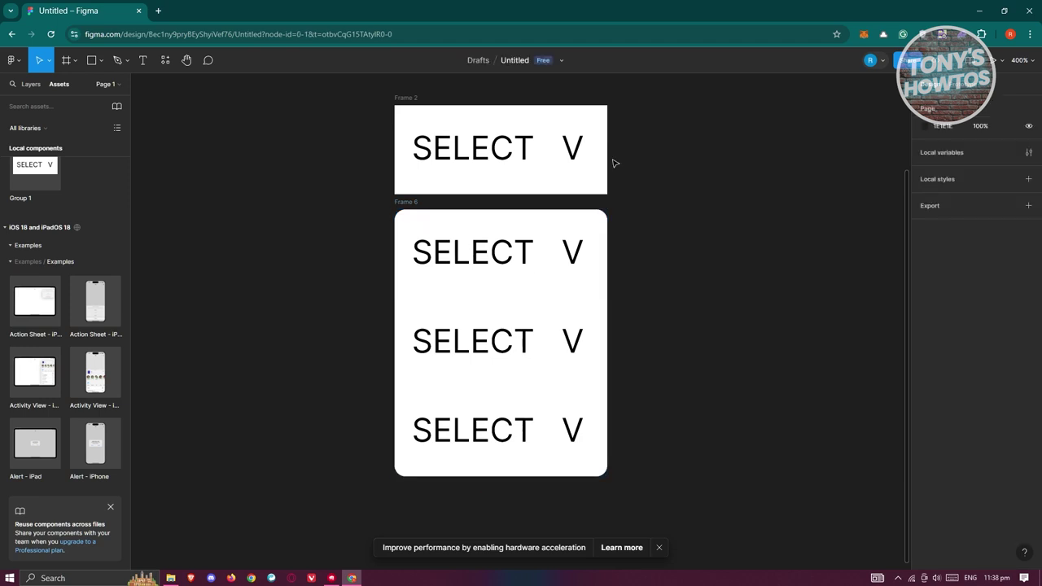
pyautogui.scroll(6, 658, 209)
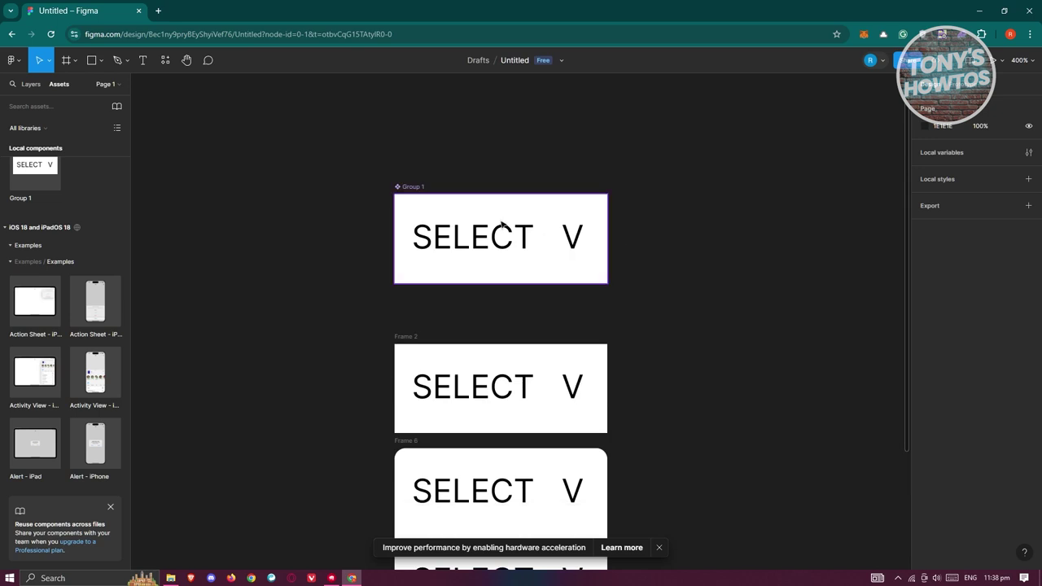
# Marquee-select Frame 2 and Frame 6 and make them a 98 × 171 Component 1
pyautogui.click(479, 218)
pyautogui.click(741, 315)
pyautogui.scroll(-4, 744, 314)
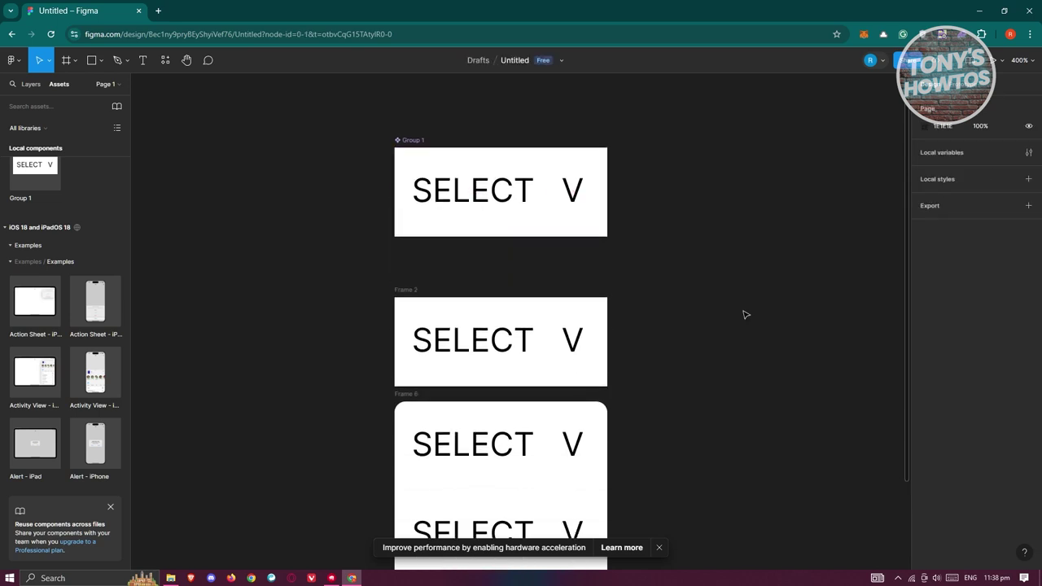
pyautogui.scroll(3, 569, 242)
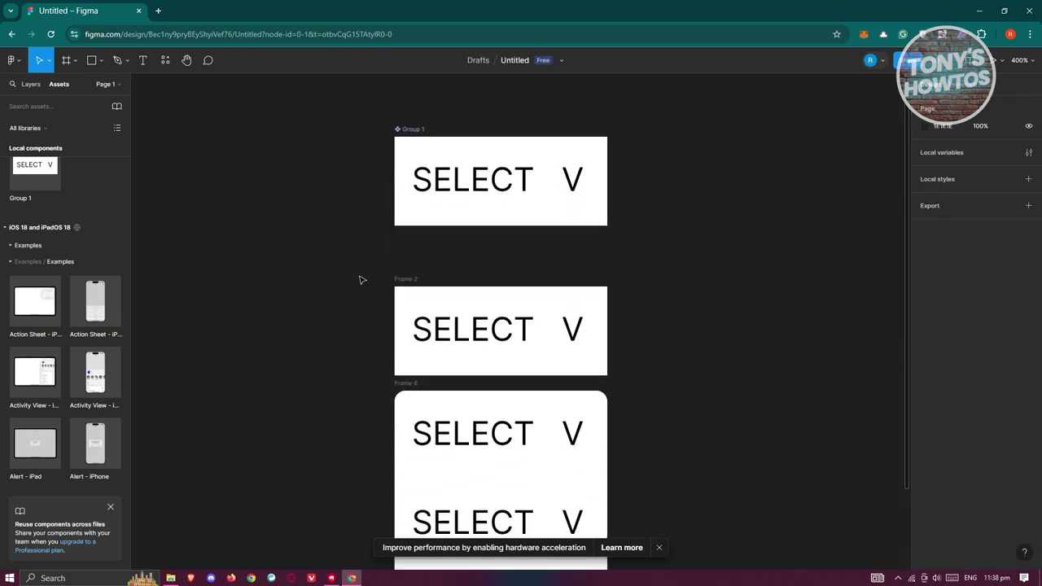
pyautogui.scroll(-4, 739, 328)
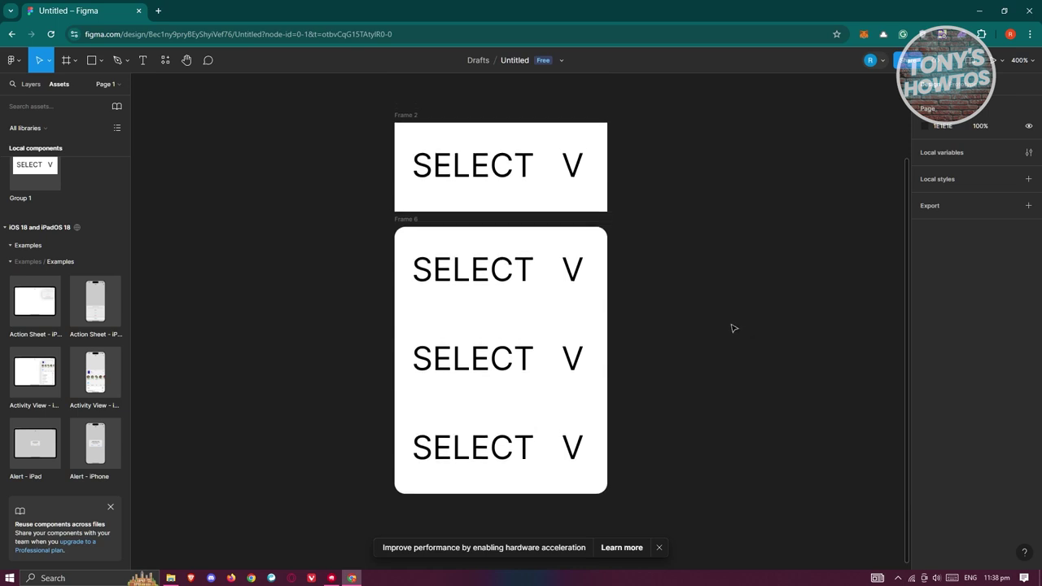
pyautogui.moveTo(391, 106); pyautogui.dragTo(651, 531)
pyautogui.scroll(1, 549, 244)
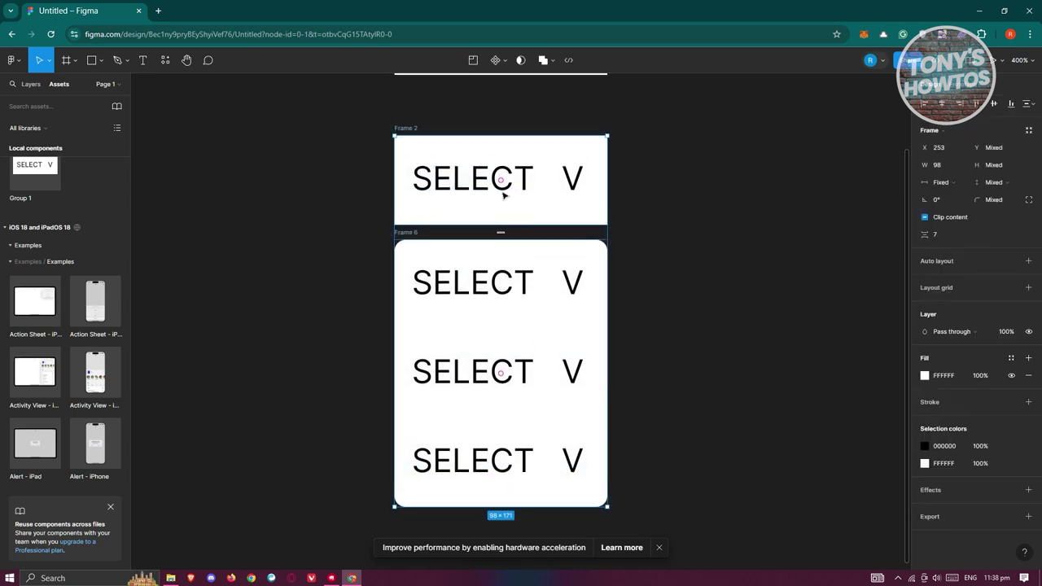
pyautogui.click(502, 61)
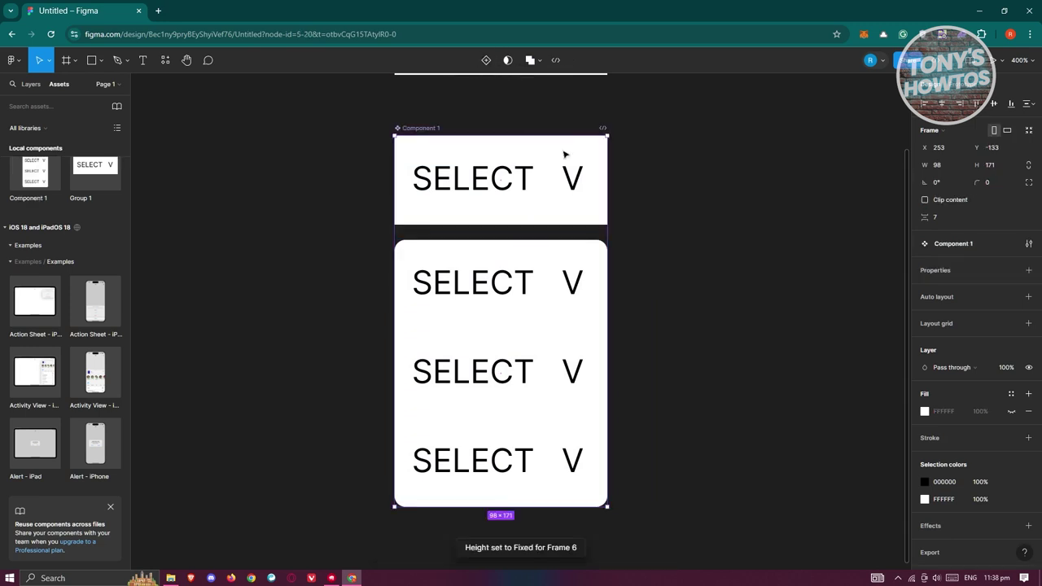
pyautogui.rightClick(418, 131)
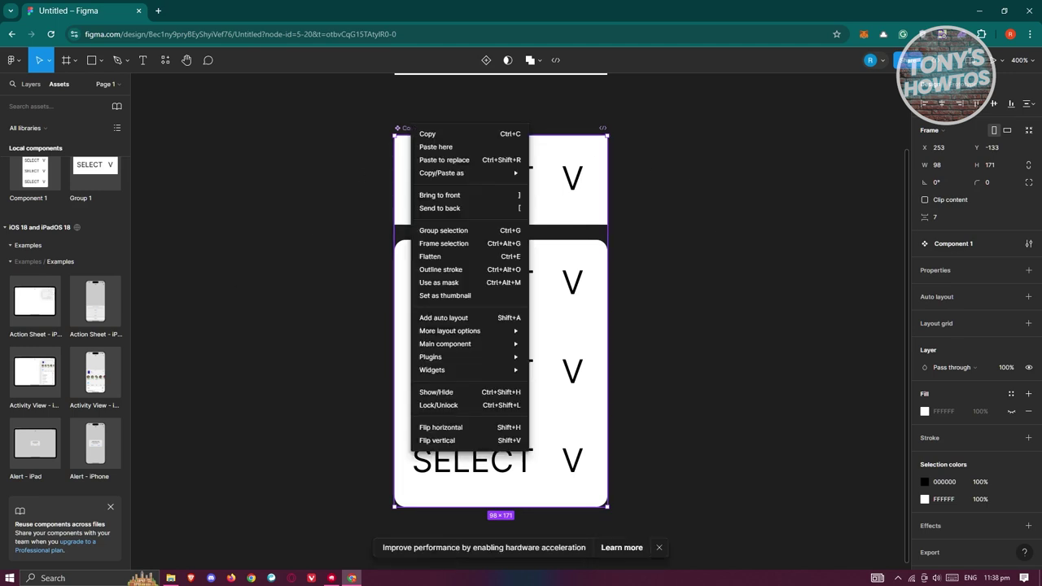
pyautogui.click(562, 323)
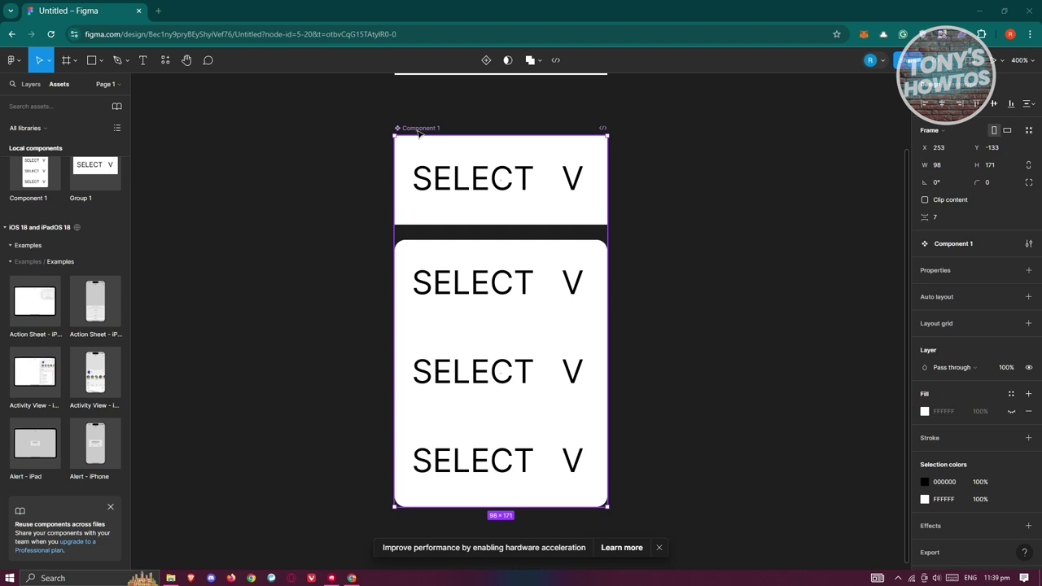
pyautogui.click(1029, 272)
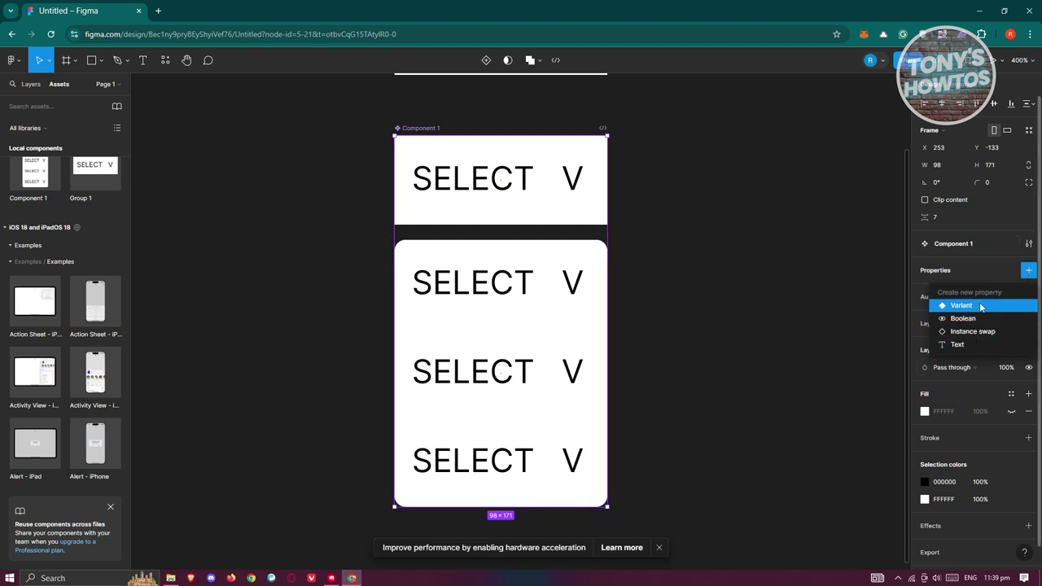
pyautogui.click(984, 306)
pyautogui.scroll(-3, 724, 277)
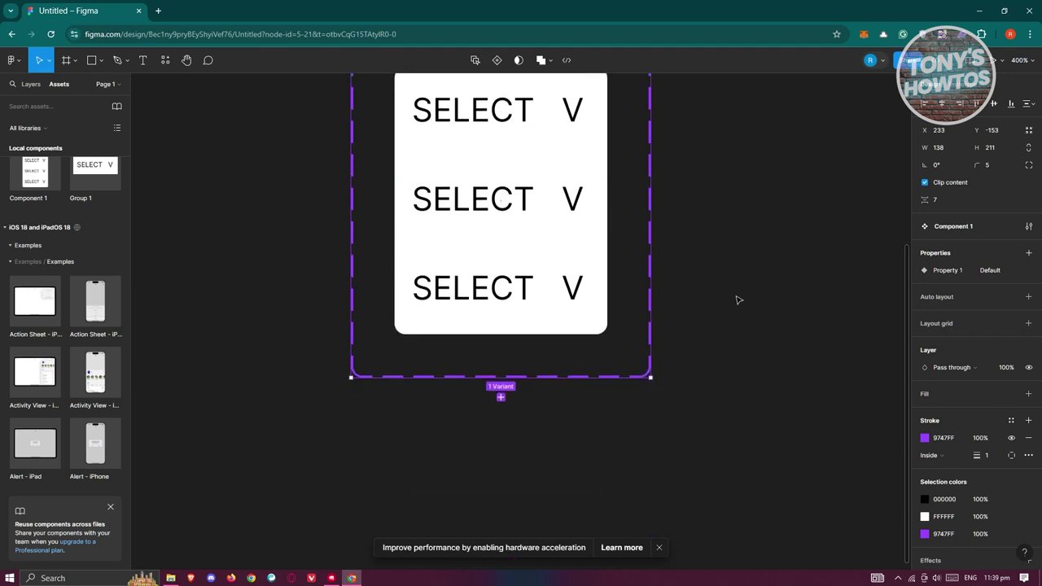
pyautogui.scroll(5, 737, 299)
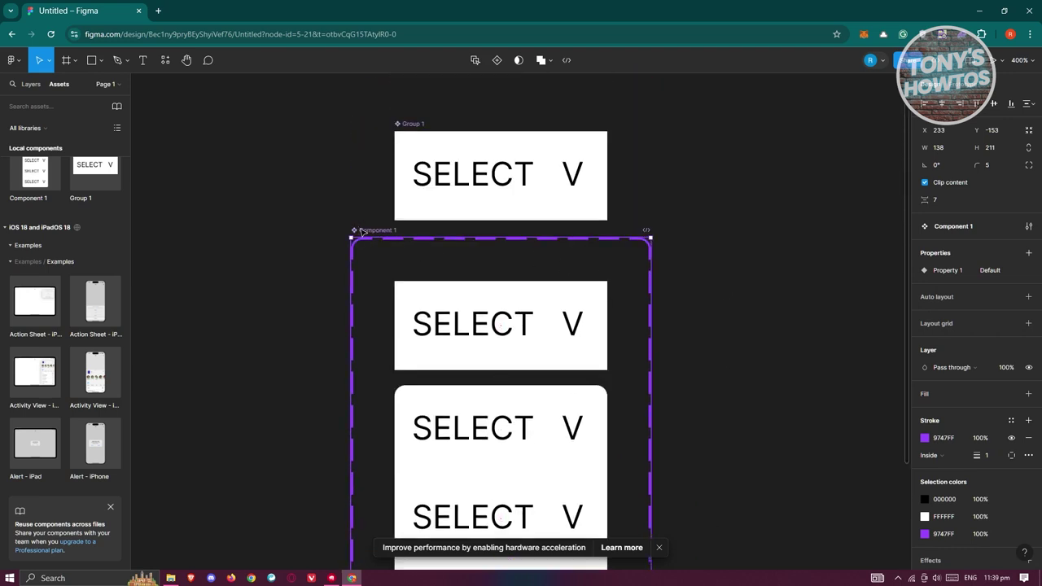
pyautogui.moveTo(381, 220); pyautogui.dragTo(388, 260)
pyautogui.scroll(-5, 758, 307)
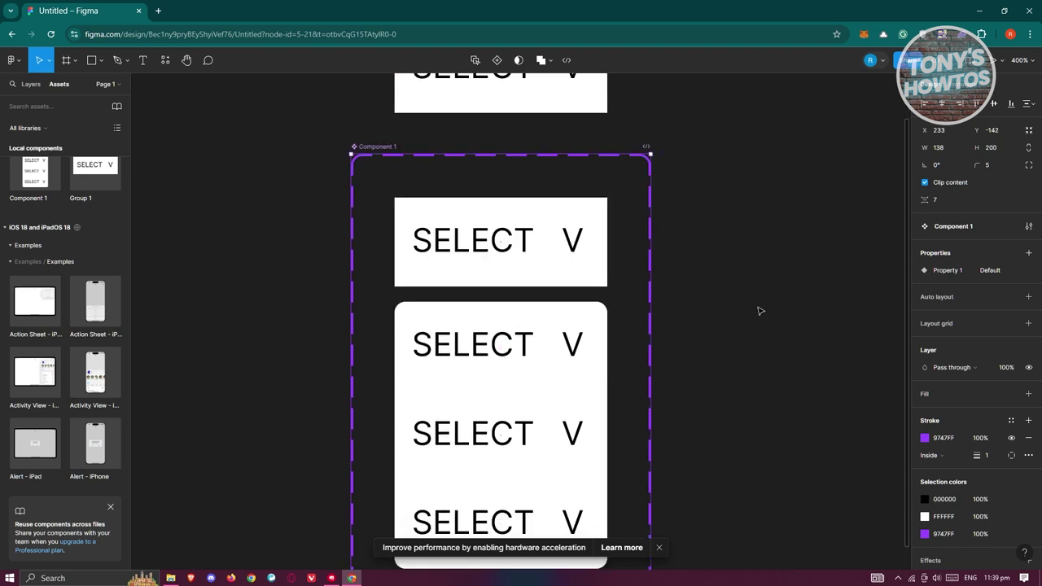
pyautogui.click(500, 393)
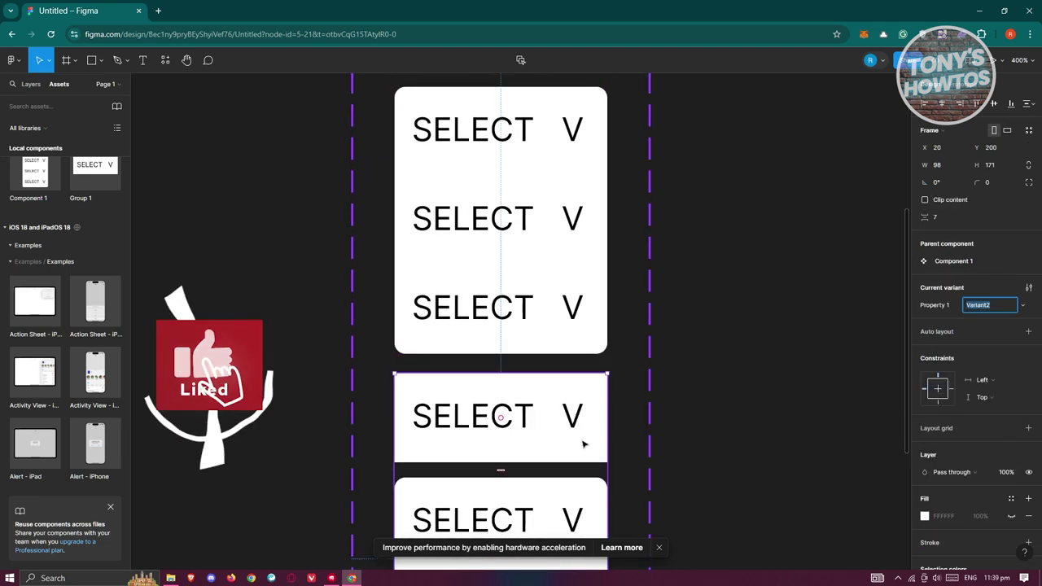
pyautogui.scroll(-3, 668, 402)
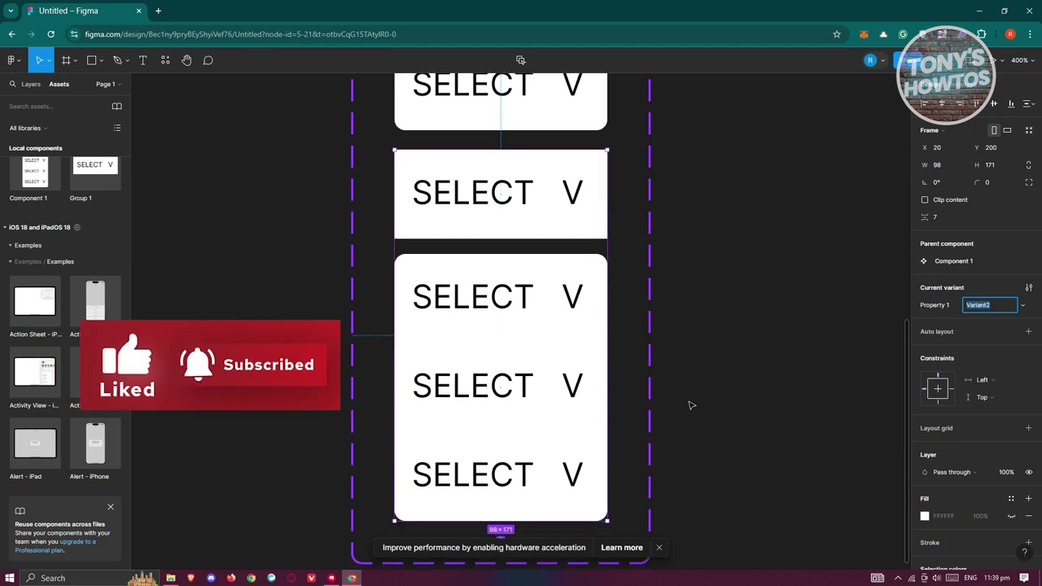
pyautogui.scroll(3, 694, 403)
pyautogui.scroll(-3, 692, 404)
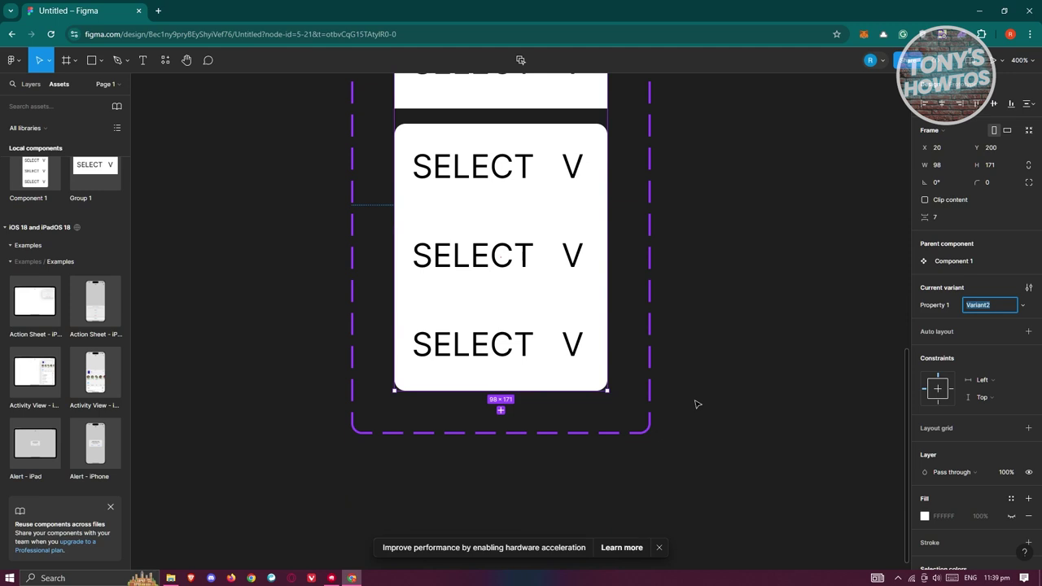
pyautogui.hotkey('shift', '0')
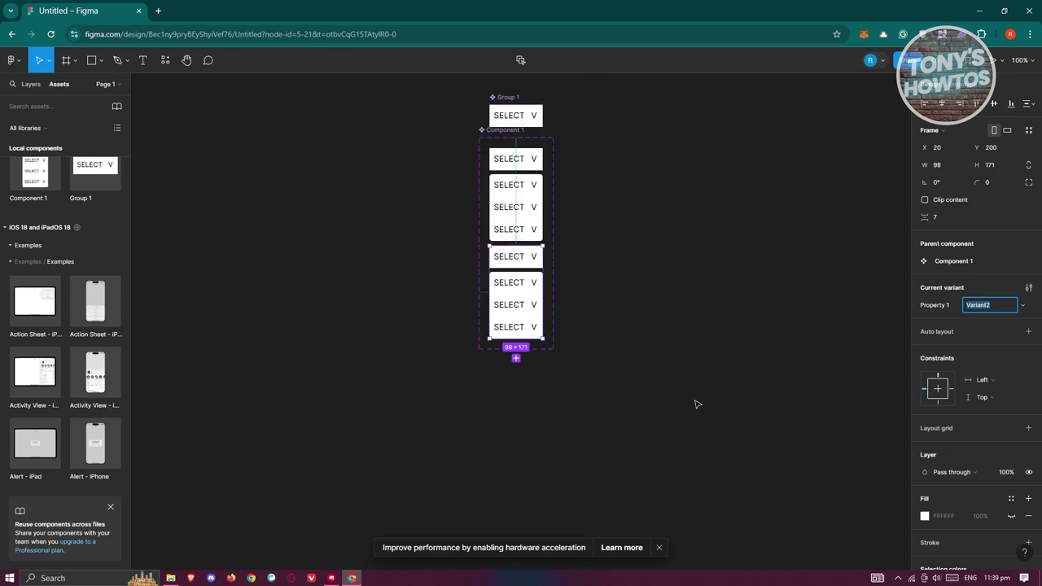
pyautogui.click(516, 359)
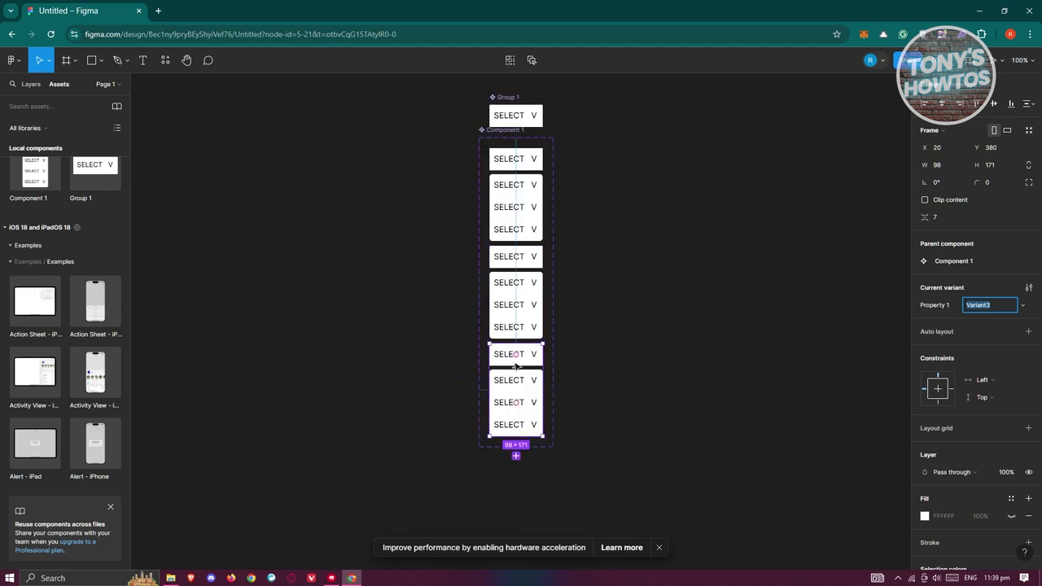
pyautogui.click(517, 455)
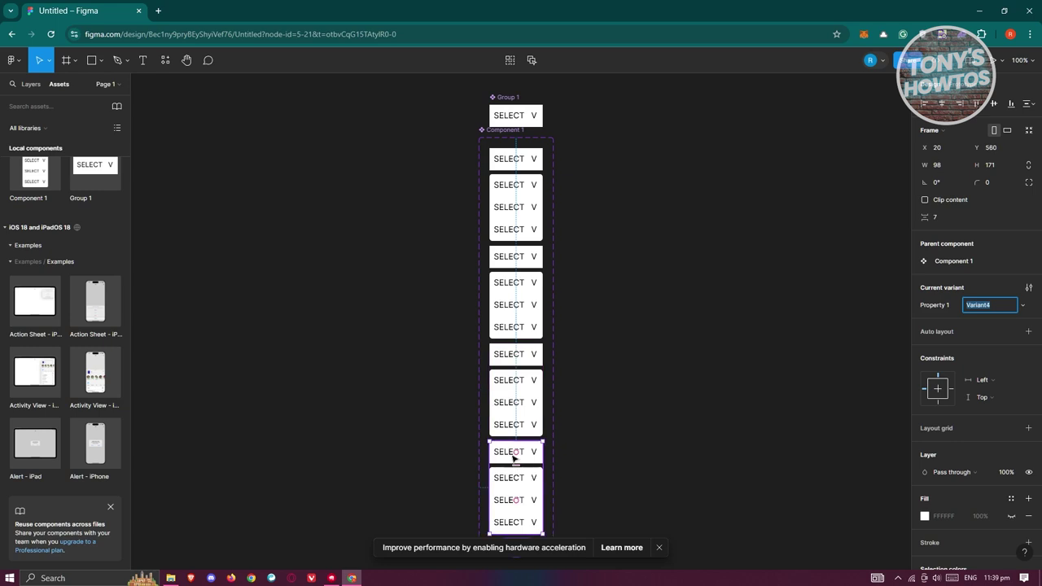
pyautogui.click(530, 258)
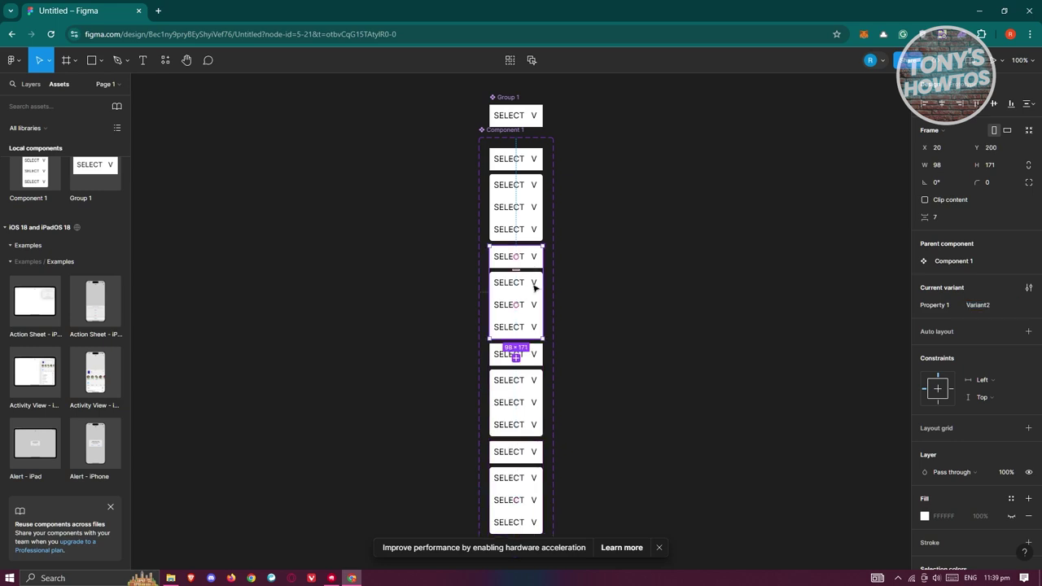
pyautogui.doubleClick(501, 281)
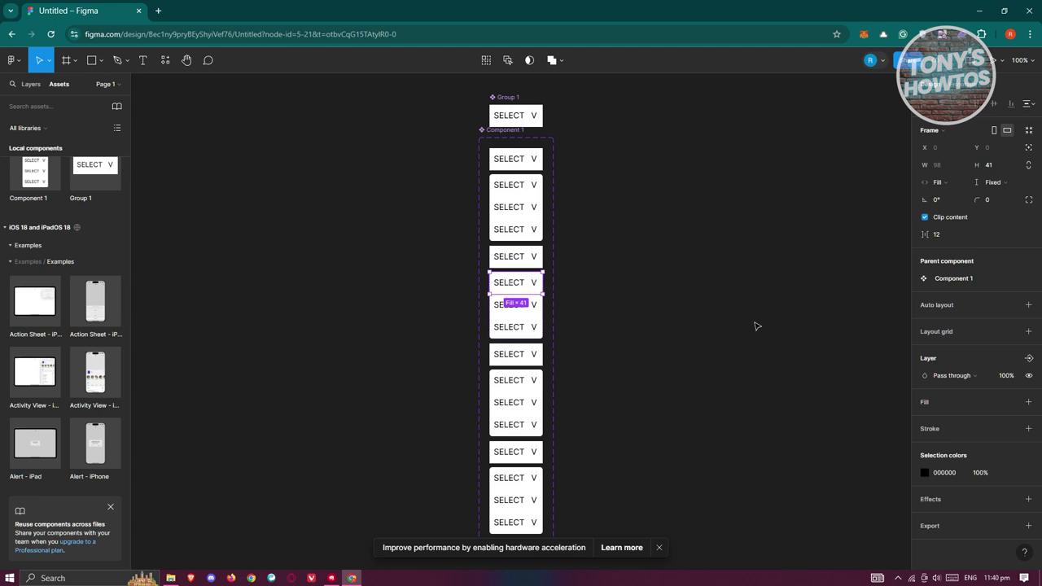
pyautogui.press('Escape')
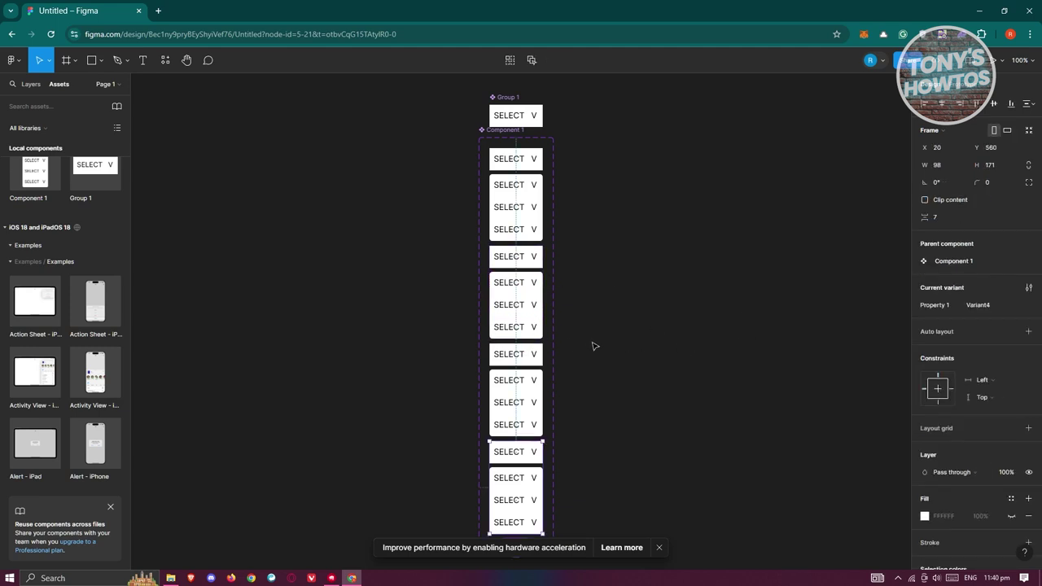
pyautogui.click(488, 355)
pyautogui.press('Delete')
pyautogui.press('Delete')
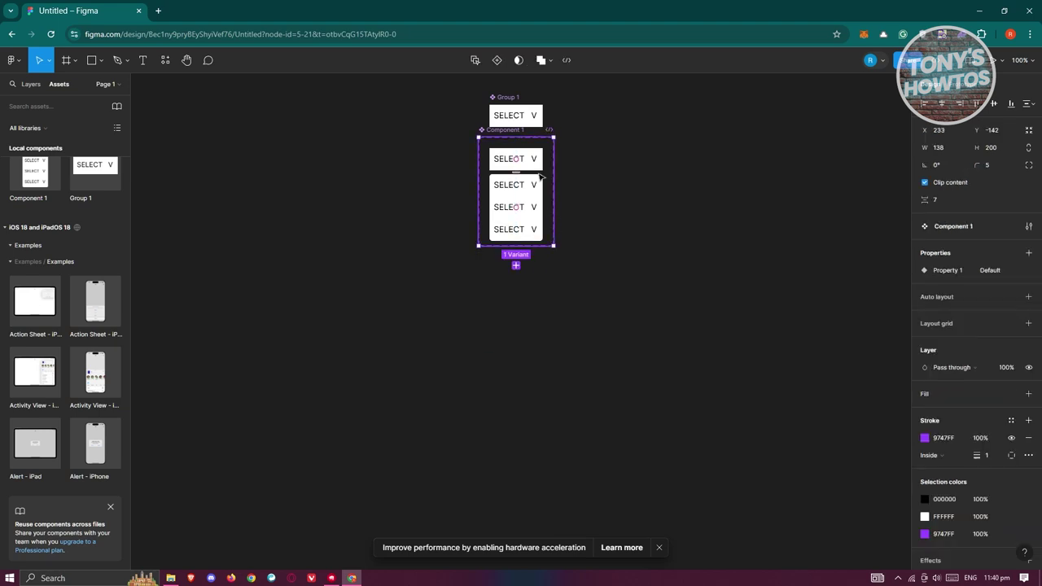
# Rotate the header's V chevron so it points up
pyautogui.click(535, 160)
pyautogui.click(534, 160)
pyautogui.moveTo(542, 153); pyautogui.dragTo(523, 176)
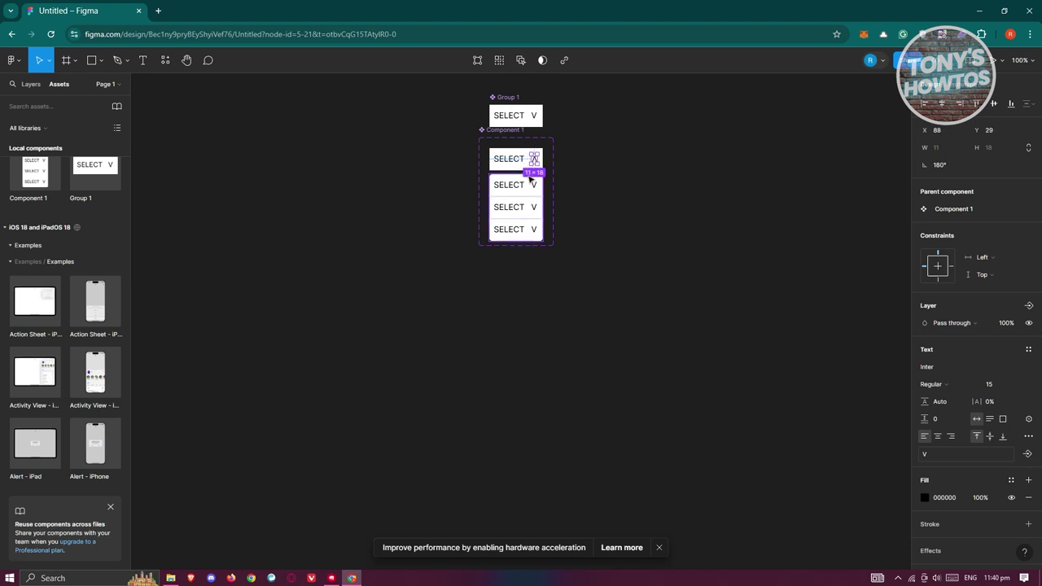
pyautogui.click(650, 229)
# Delete the V chevrons from the first two list rows
pyautogui.click(521, 188)
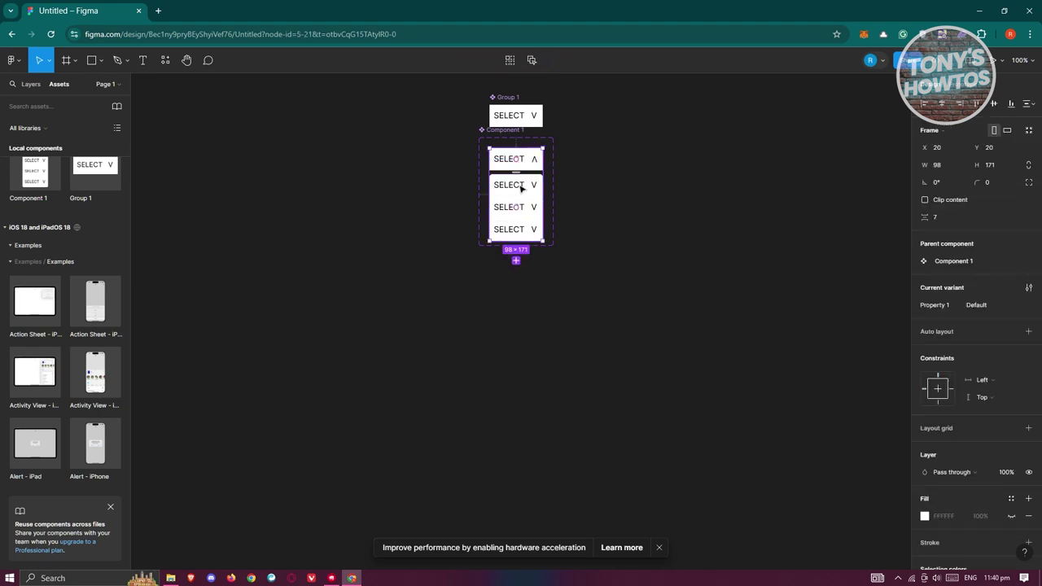
pyautogui.click(535, 188)
pyautogui.doubleClick(534, 185)
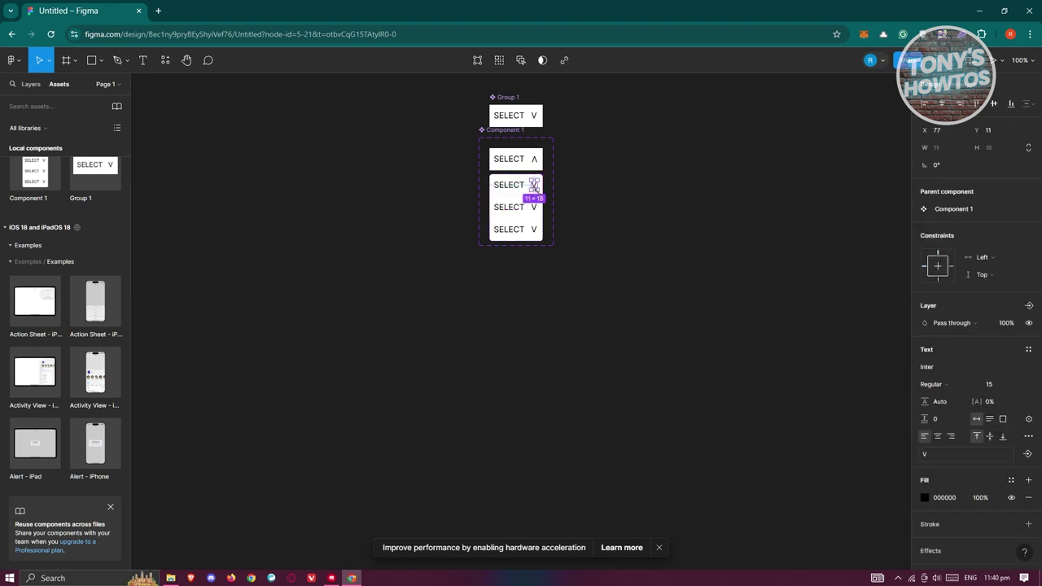
pyautogui.press('Delete')
pyautogui.click(532, 209)
pyautogui.click(535, 210)
pyautogui.doubleClick(535, 210)
pyautogui.press('Delete')
# Delete the last row's chevron, leaving rows OPTION 1, OPTION 2 and OPTION 3
pyautogui.click(535, 230)
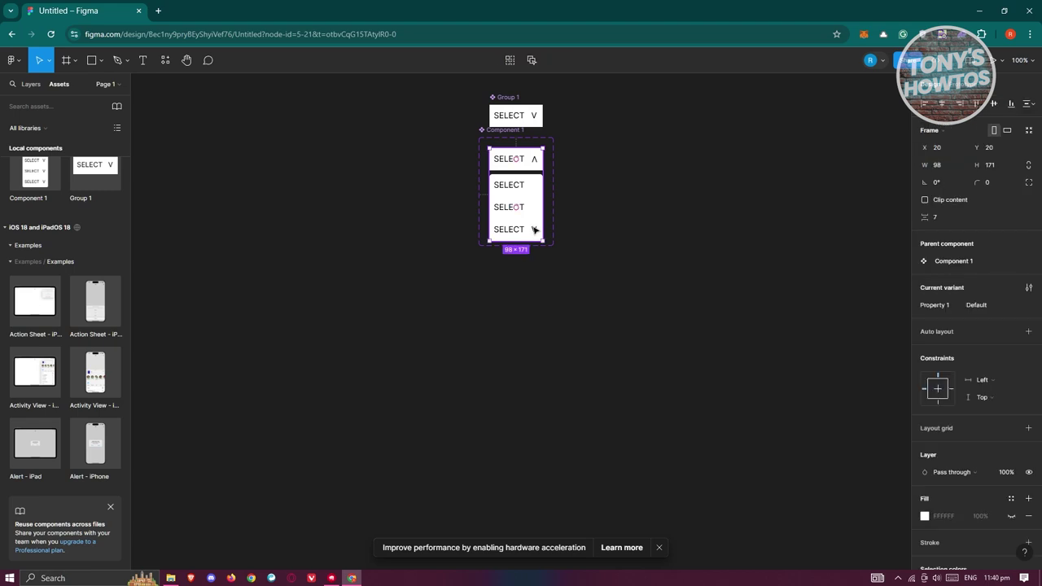
pyautogui.doubleClick(535, 230)
pyautogui.doubleClick(533, 229)
pyautogui.press('Delete')
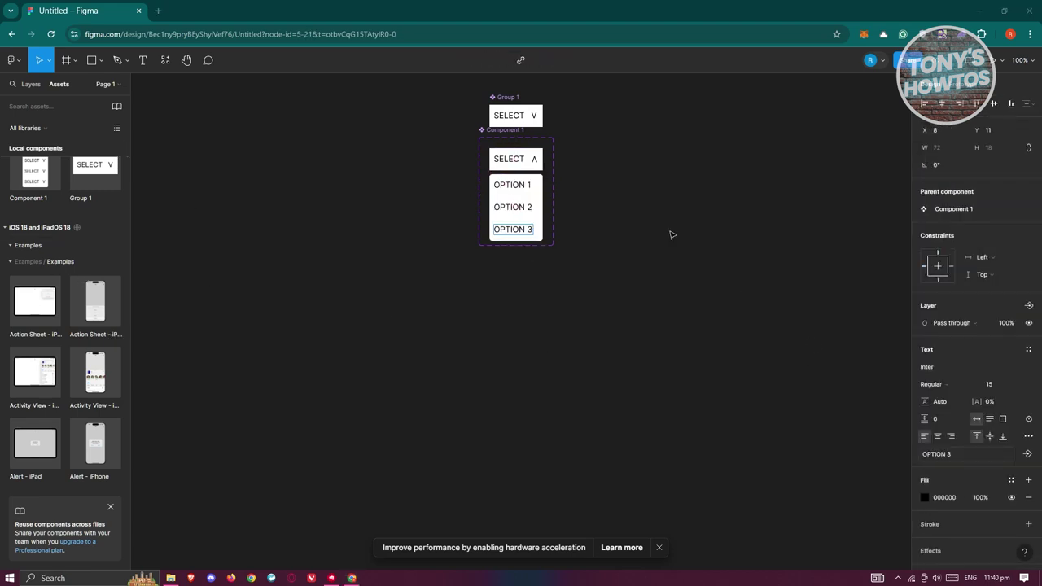
pyautogui.click(511, 229)
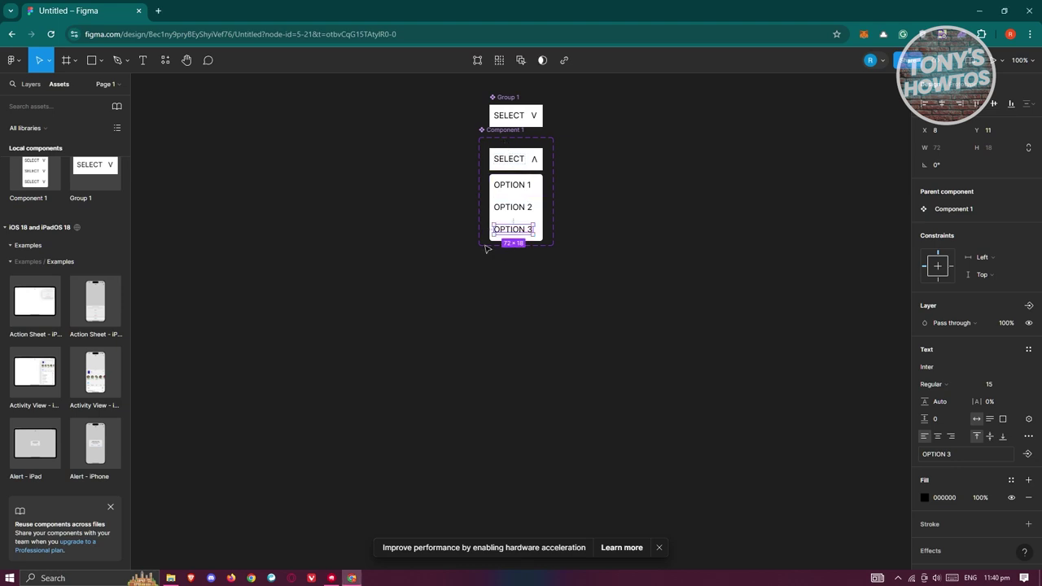
pyautogui.click(486, 249)
# Add Variant2, Variant3 and Variant4 as copies of the open dropdown in Component 1
pyautogui.click(491, 135)
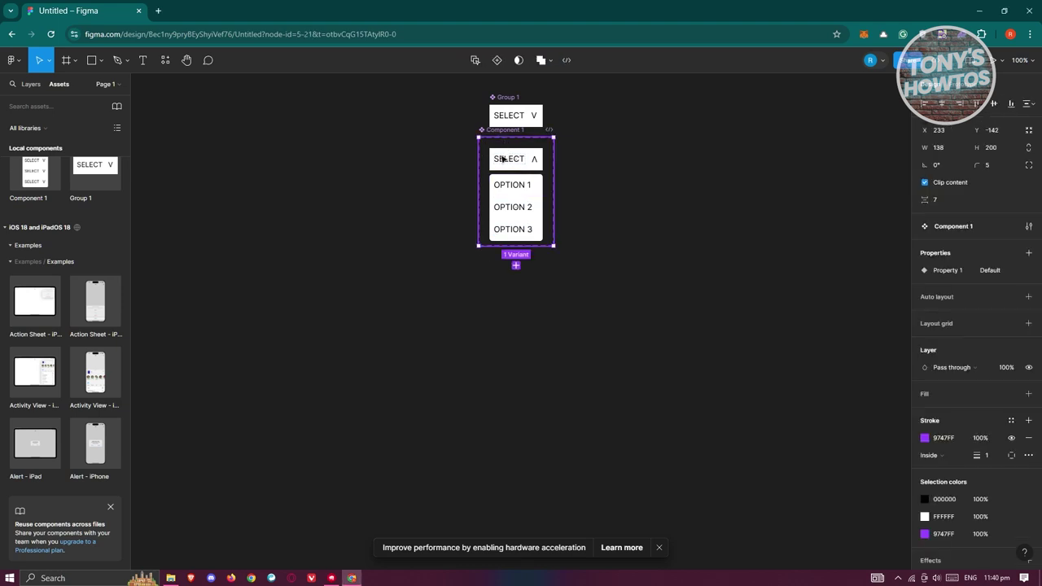
pyautogui.click(517, 266)
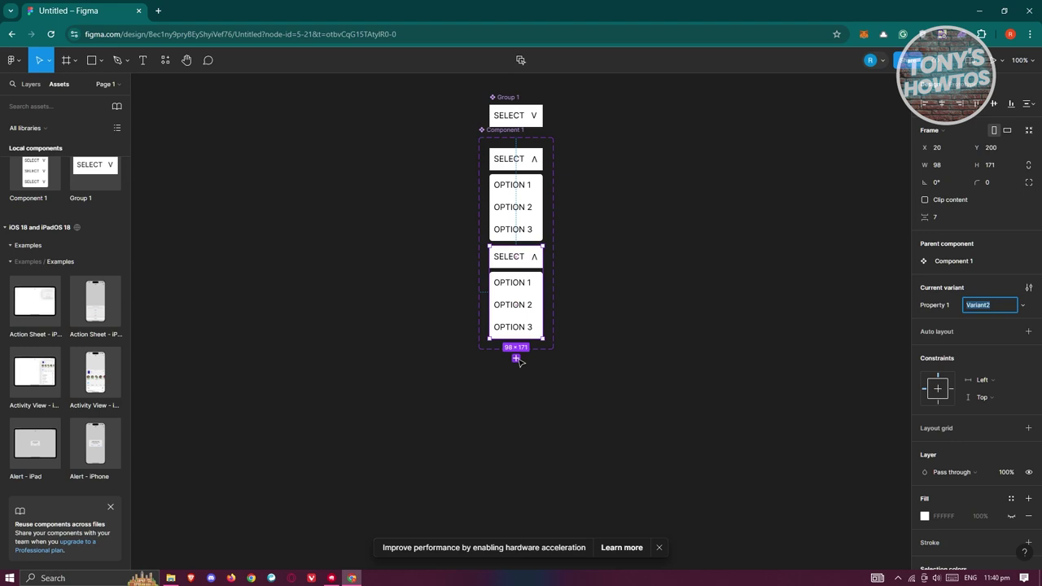
pyautogui.click(516, 359)
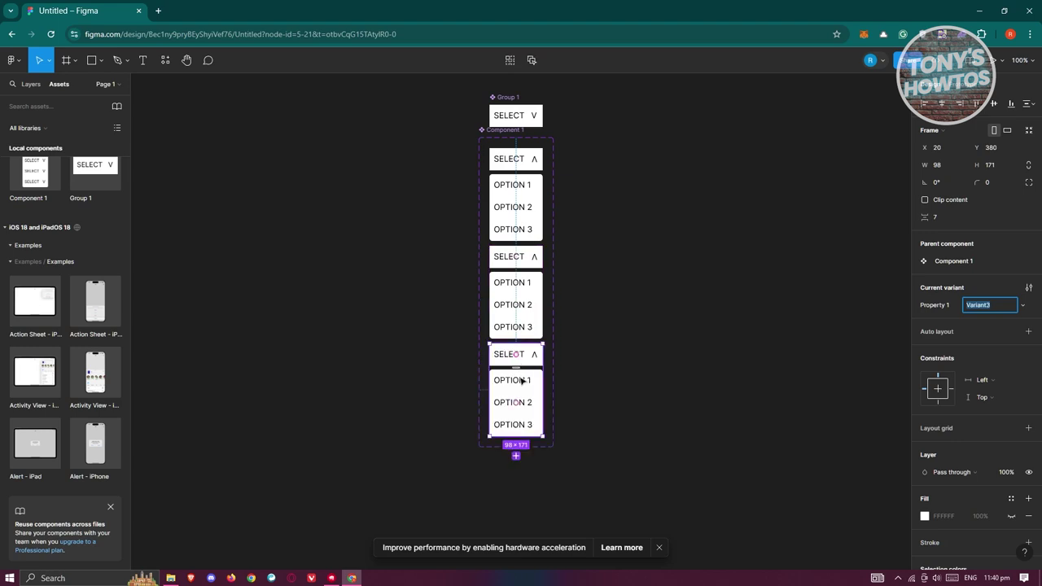
pyautogui.click(517, 456)
# Select the OPTION 1 row inside Variant2
pyautogui.scroll(-1, 565, 347)
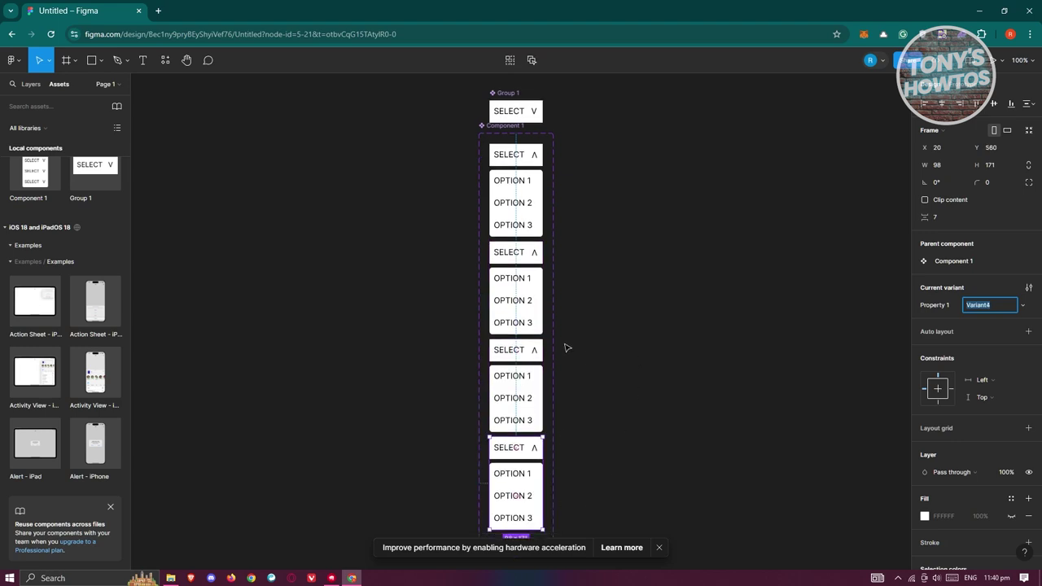
pyautogui.click(533, 272)
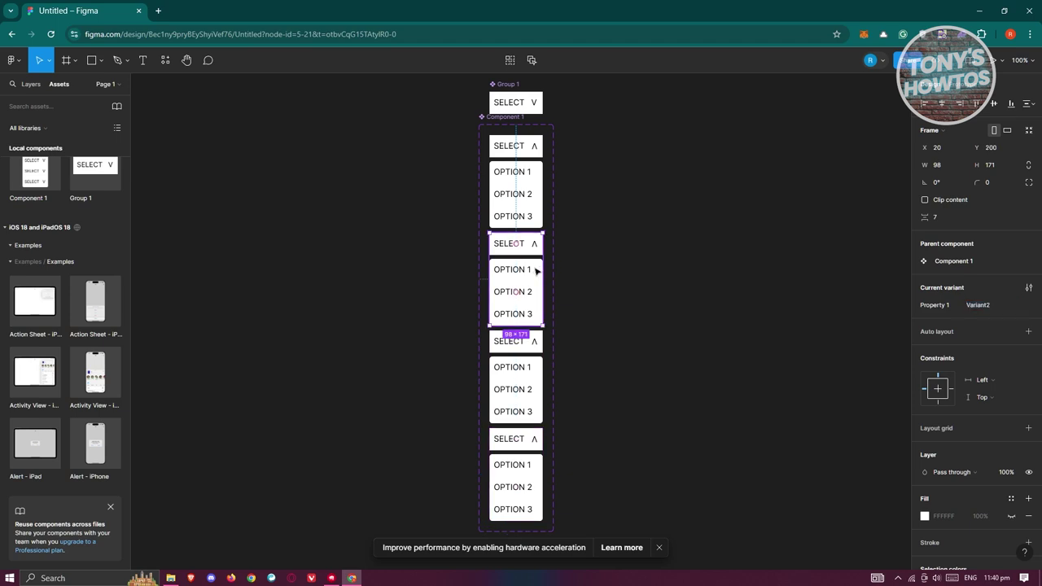
pyautogui.click(535, 272)
pyautogui.doubleClick(537, 271)
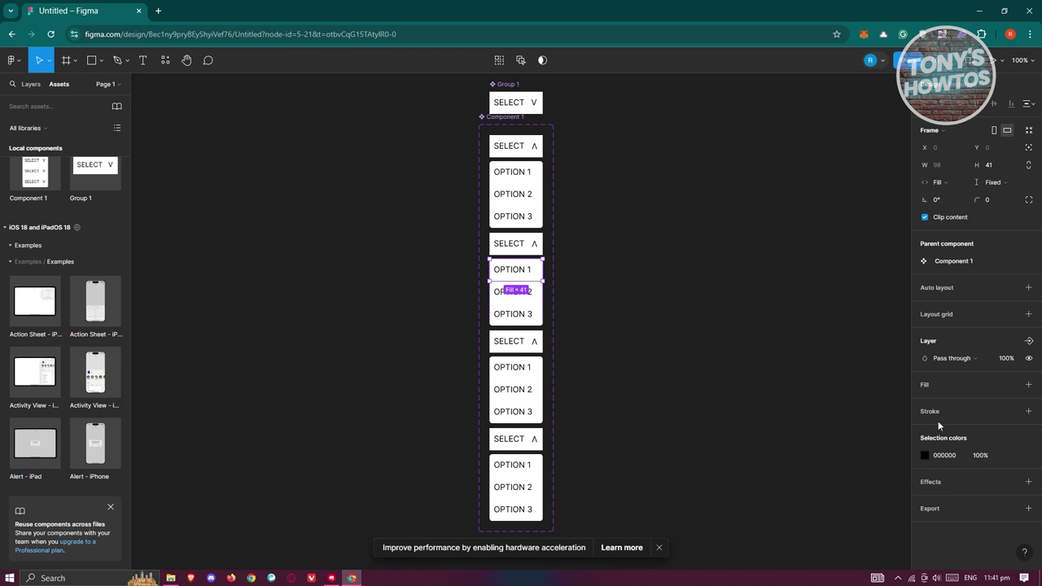
# Give the OPTION 1 row in Variant2 a grey ADADAD fill
pyautogui.click(1028, 385)
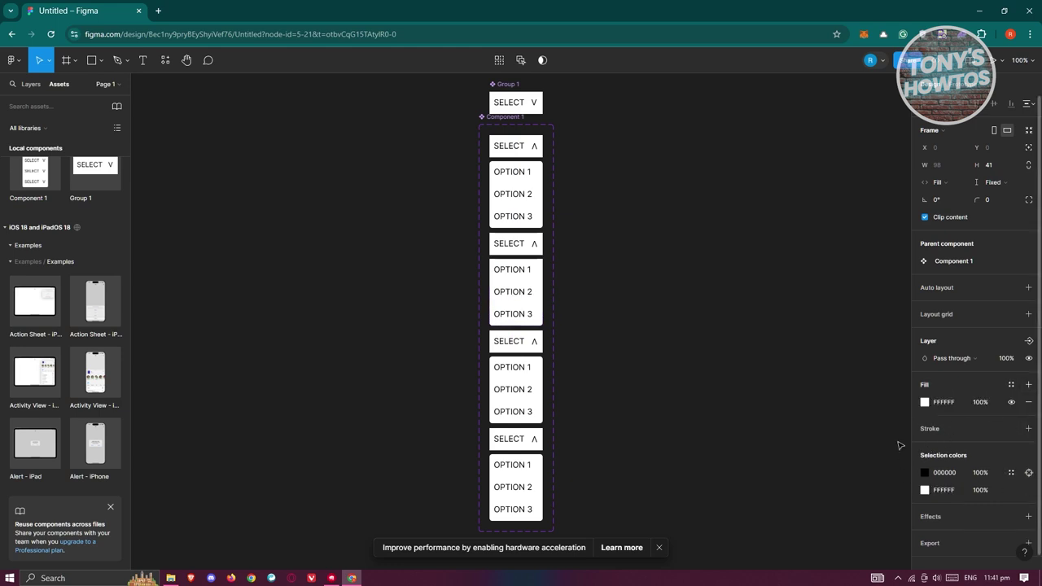
pyautogui.click(955, 401)
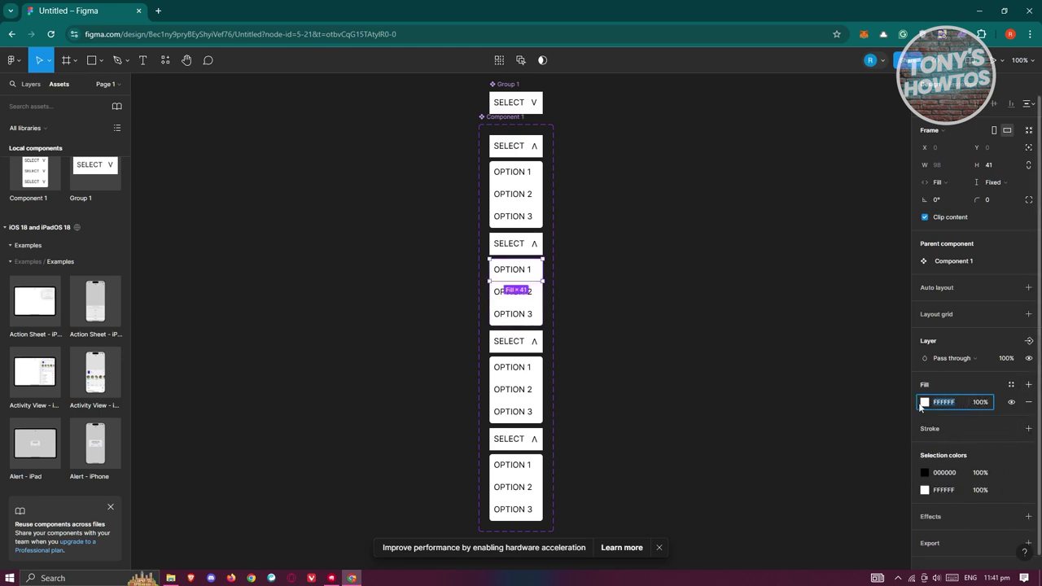
pyautogui.click(925, 403)
pyautogui.moveTo(790, 316); pyautogui.dragTo(771, 334)
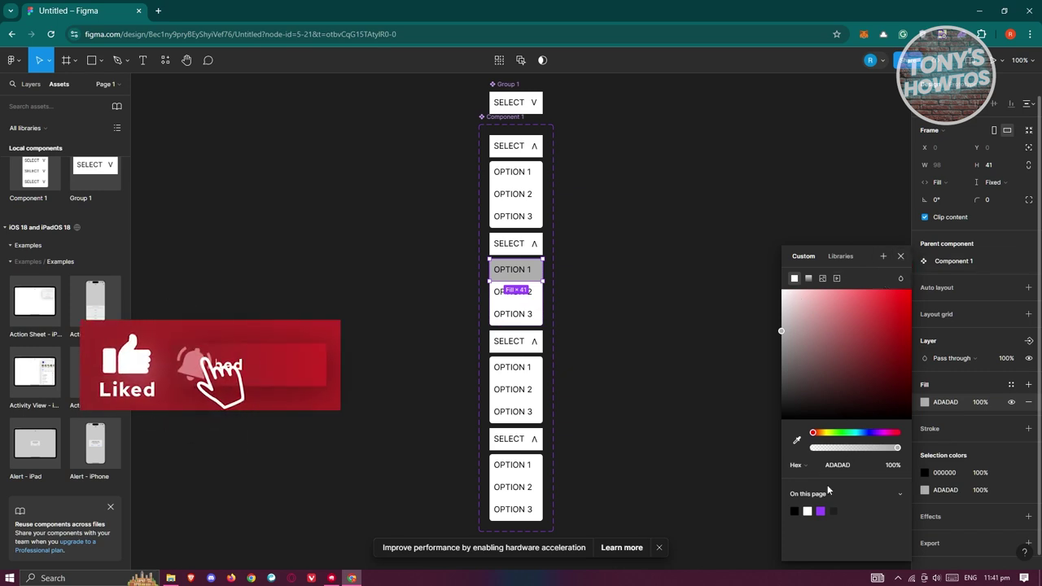
pyautogui.click(837, 465)
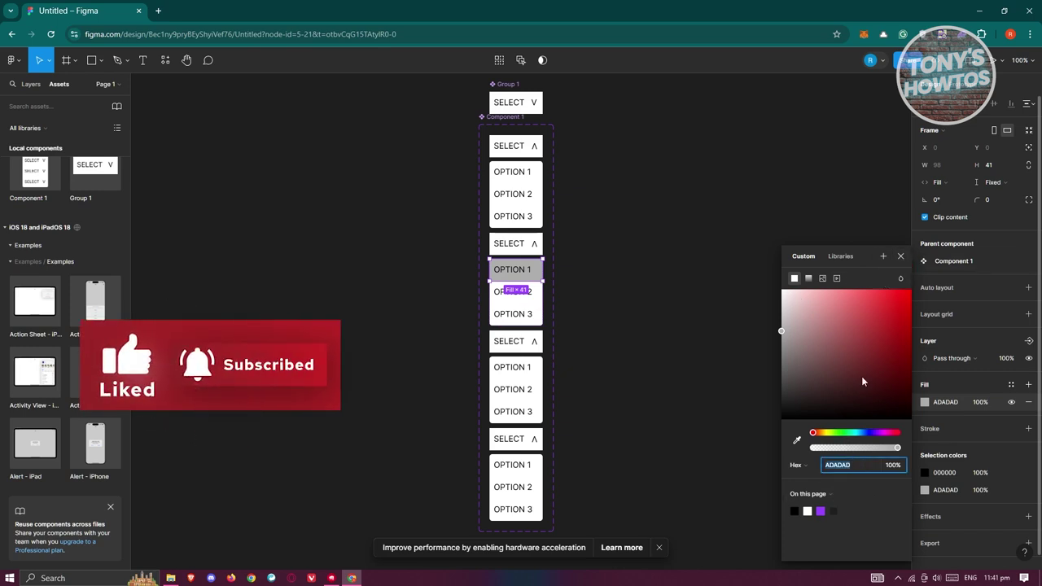
pyautogui.press('Escape')
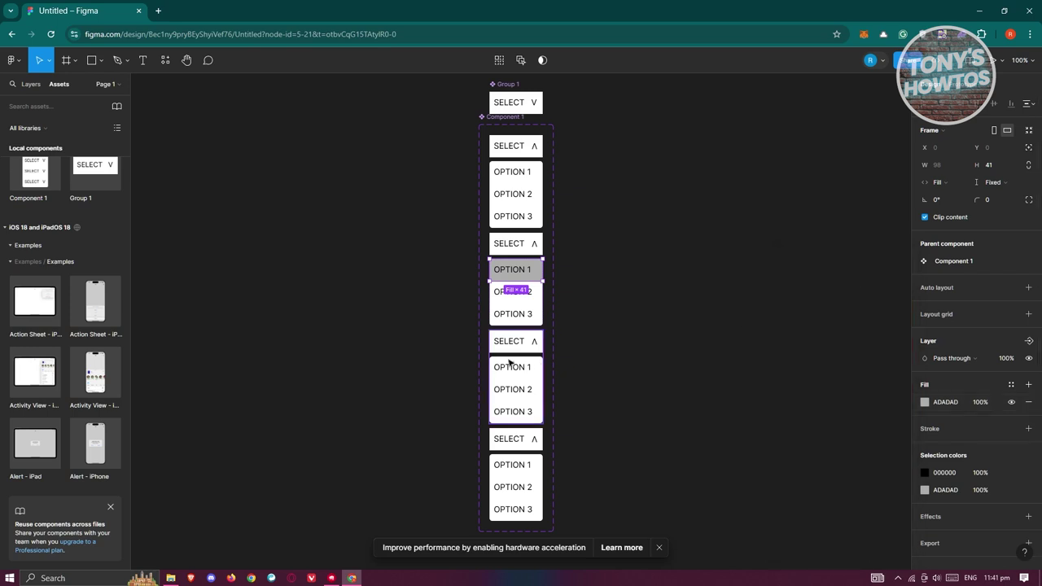
# Fill OPTION 2 in Variant3 with D9D9D9 and OPTION 3 in Variant4 with ADADAD
pyautogui.click(537, 392)
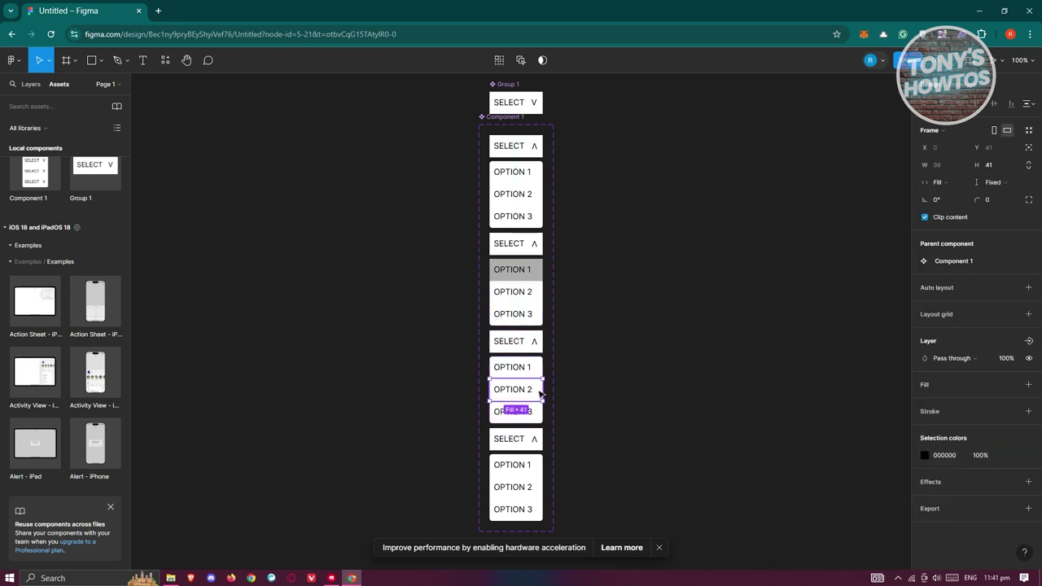
pyautogui.click(1028, 385)
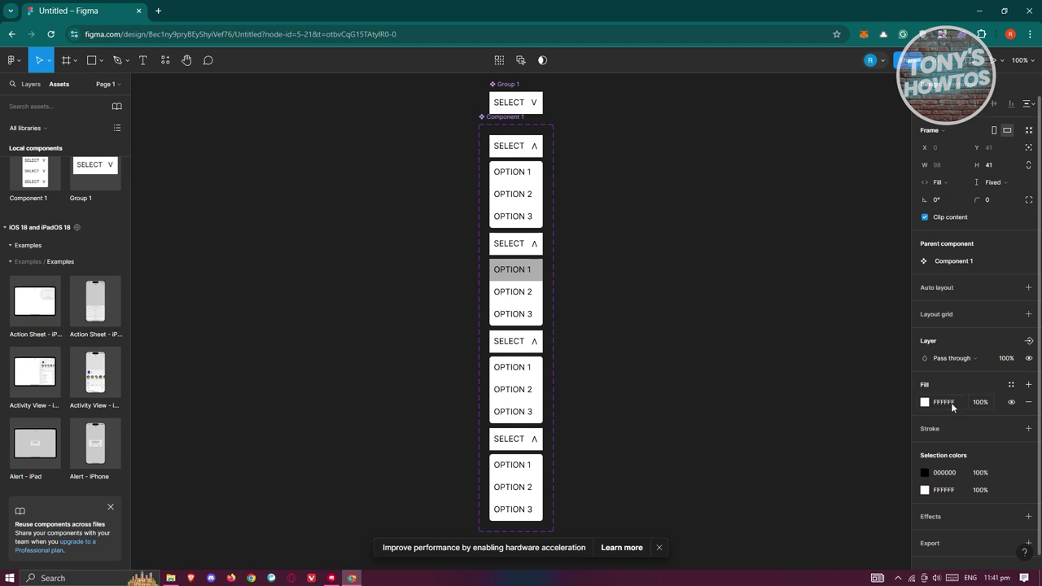
pyautogui.write('D9D9D9')
pyautogui.click(529, 498)
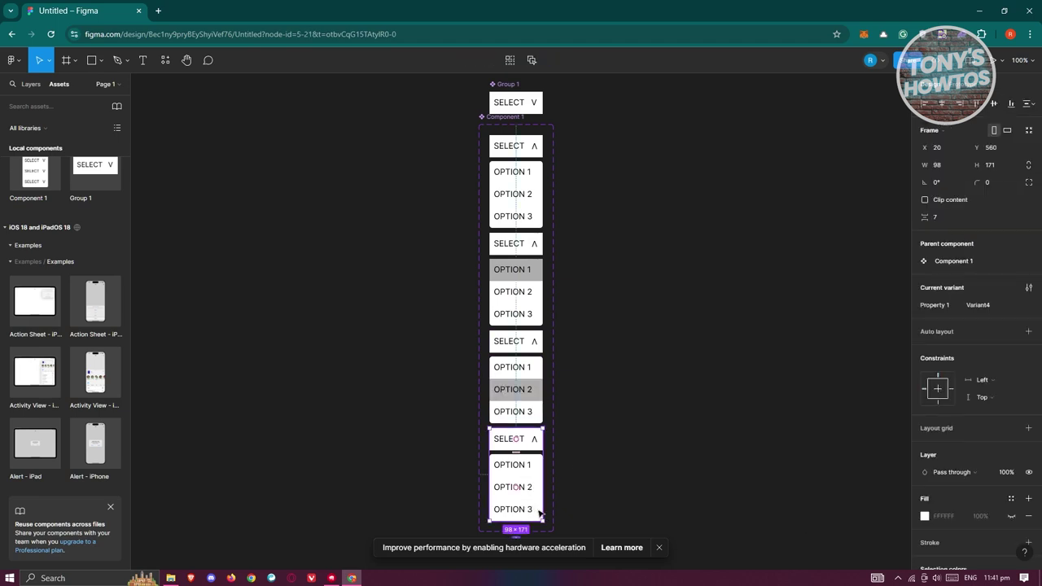
pyautogui.doubleClick(527, 509)
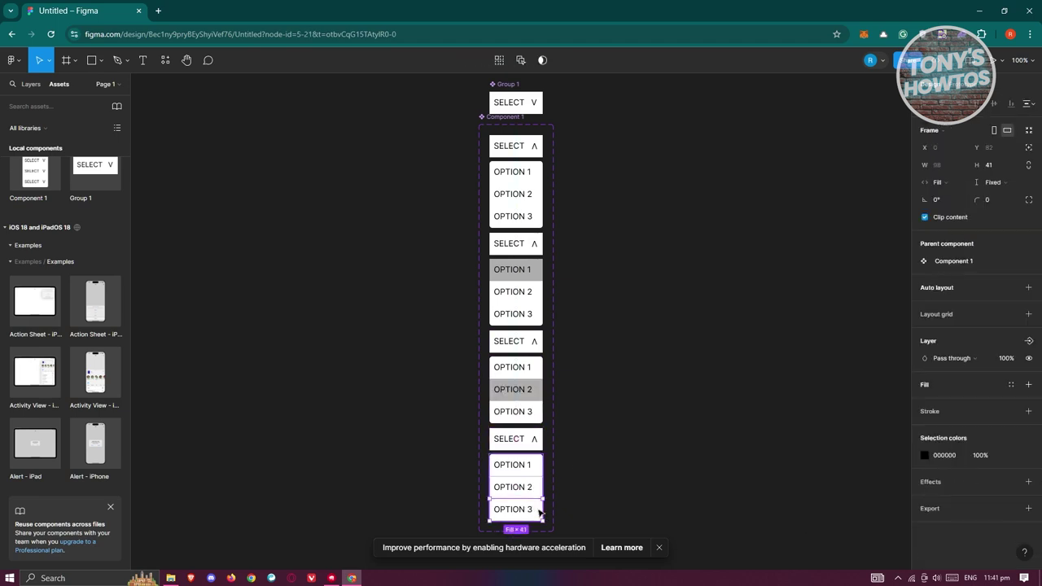
pyautogui.click(1029, 385)
pyautogui.write('ADADAD')
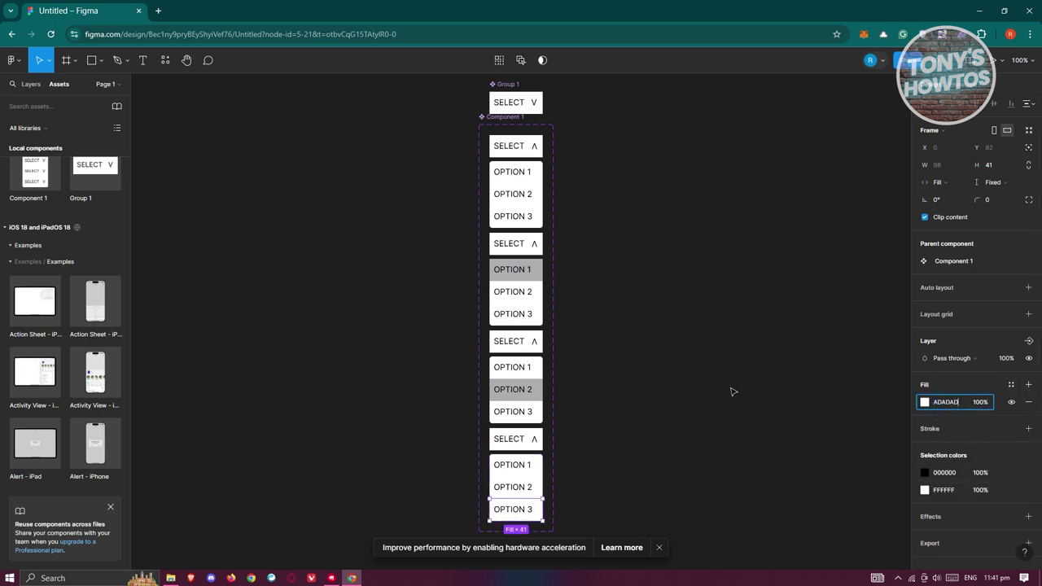
pyautogui.click(676, 376)
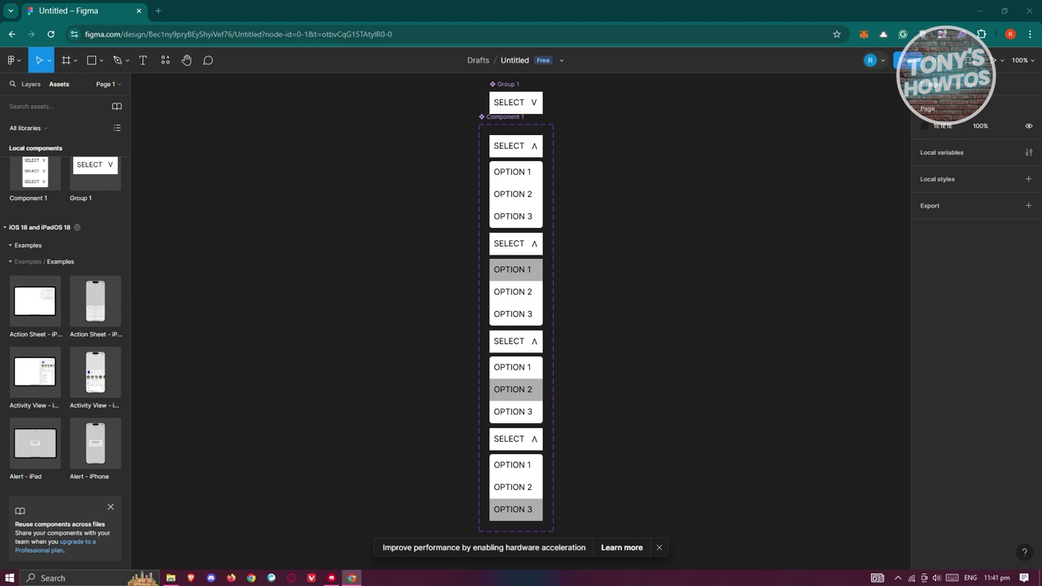
# Widen Component 1 to 410 and drop the closed SELECT V box in as a fifth variant
pyautogui.click(521, 102)
pyautogui.moveTo(530, 103)
pyautogui.mouseDown()
pyautogui.moveTo(396, 140)
pyautogui.moveTo(409, 130)
pyautogui.mouseUp()
pyautogui.click(552, 123)
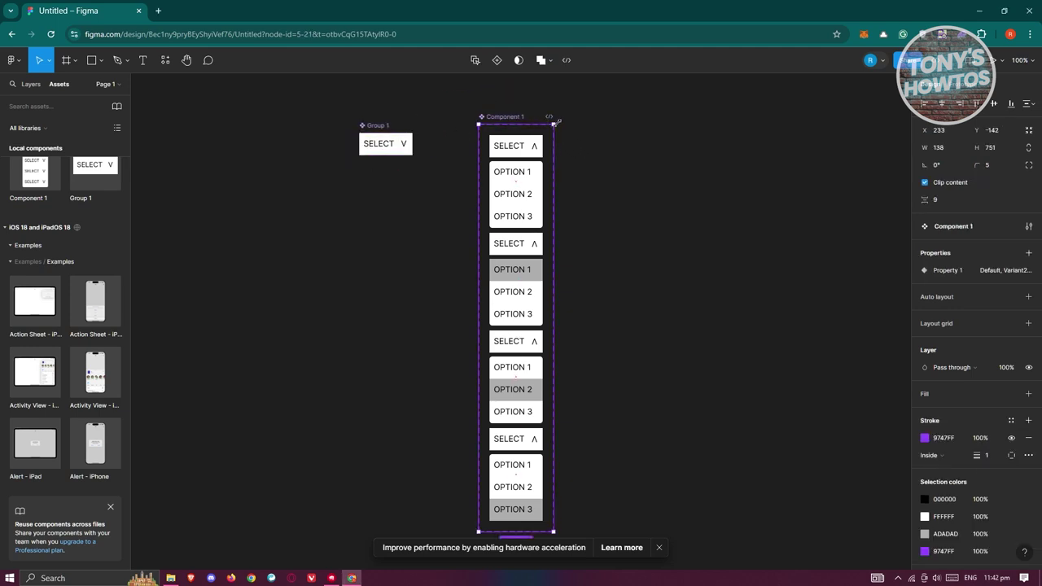
pyautogui.moveTo(554, 122); pyautogui.dragTo(702, 122)
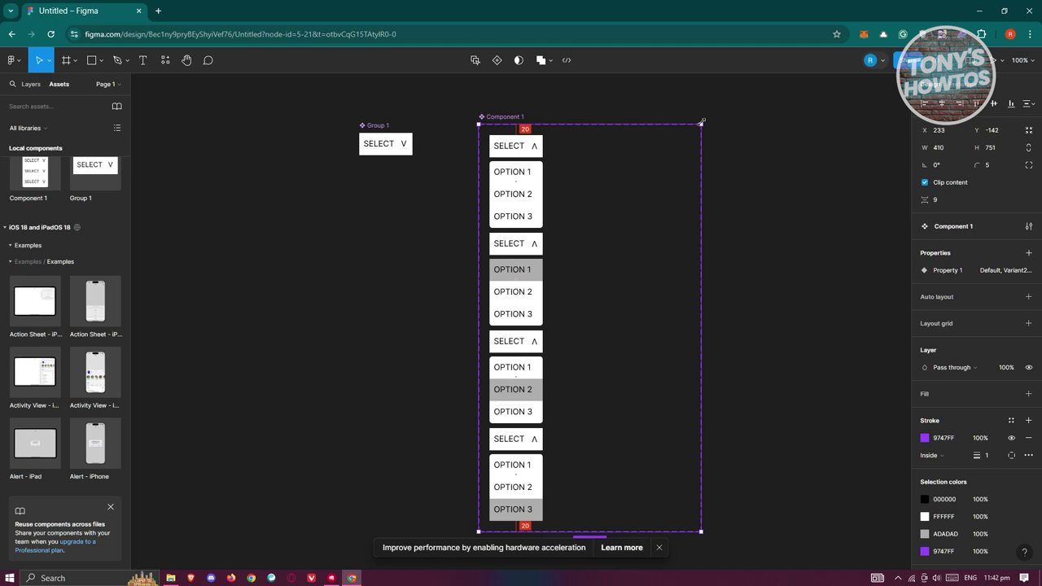
pyautogui.moveTo(371, 125); pyautogui.dragTo(612, 148)
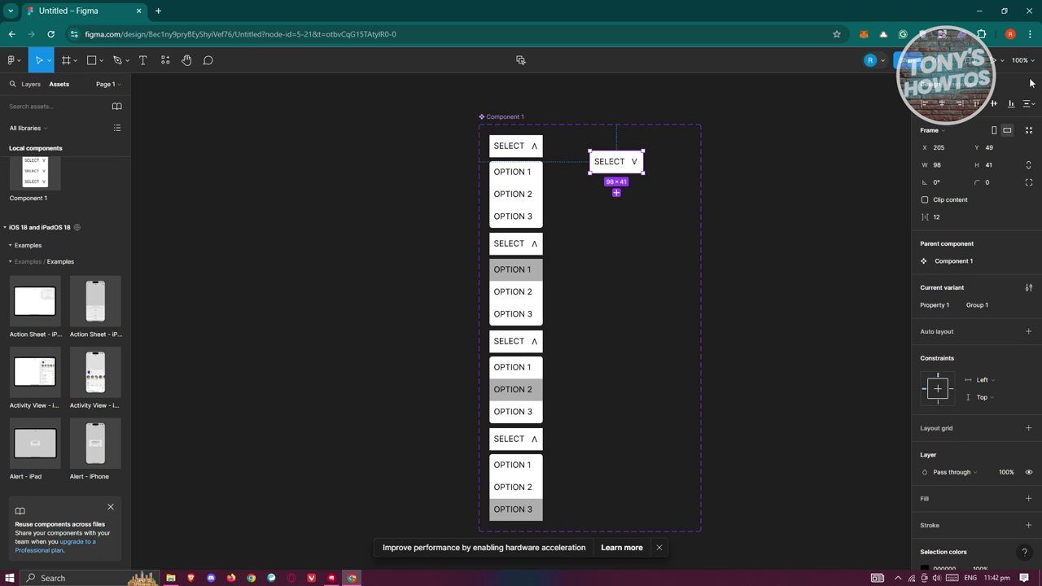
pyautogui.click(965, 88)
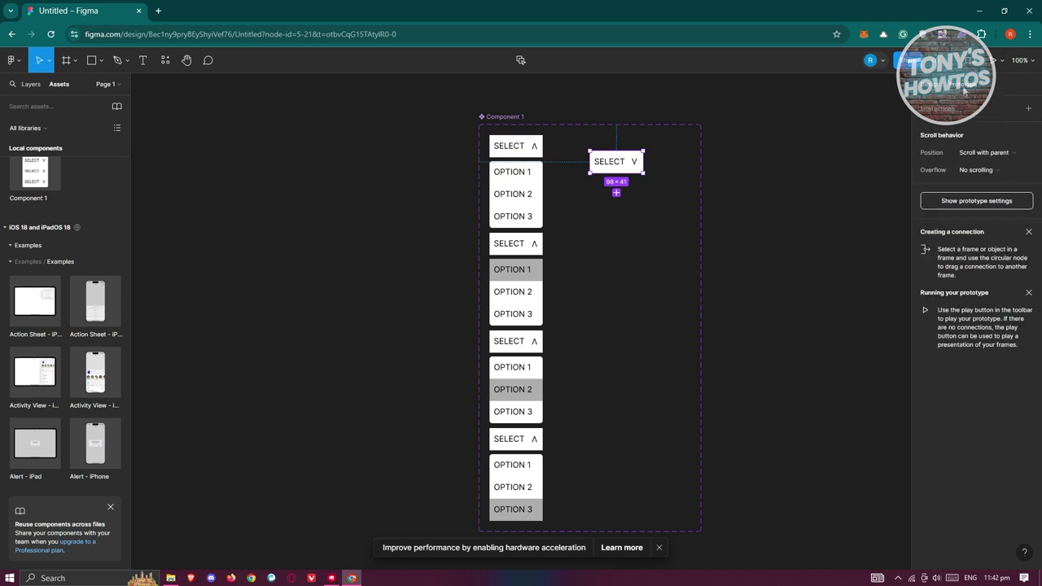
# Link SELECT V on click to change to the open dropdown variant
pyautogui.moveTo(645, 162)
pyautogui.moveTo(642, 162); pyautogui.dragTo(512, 160)
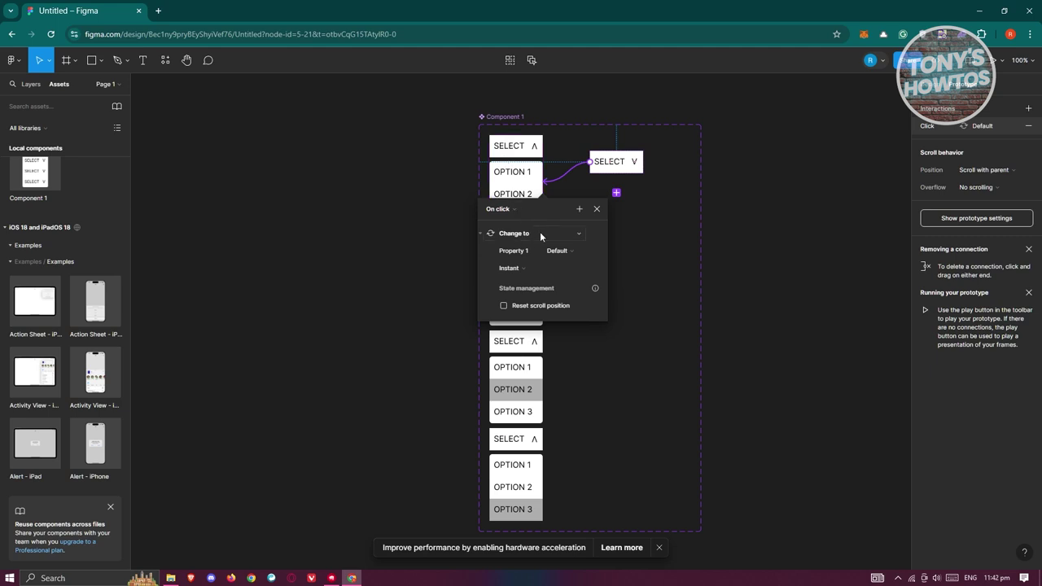
pyautogui.click(597, 210)
# Link the open dropdown on click to change back to the closed Group 1 variant
pyautogui.click(531, 185)
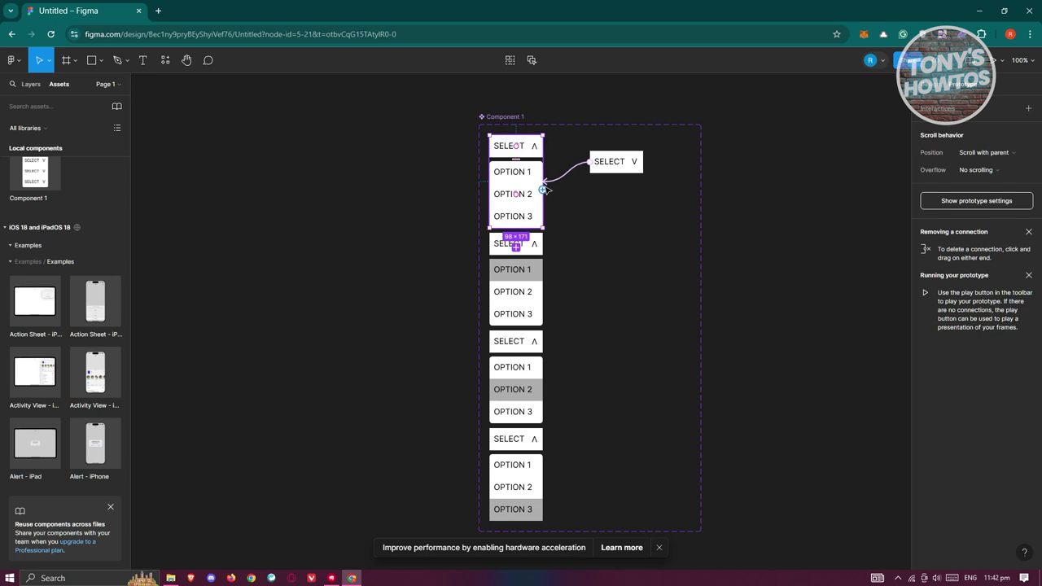
pyautogui.moveTo(542, 190); pyautogui.dragTo(624, 166)
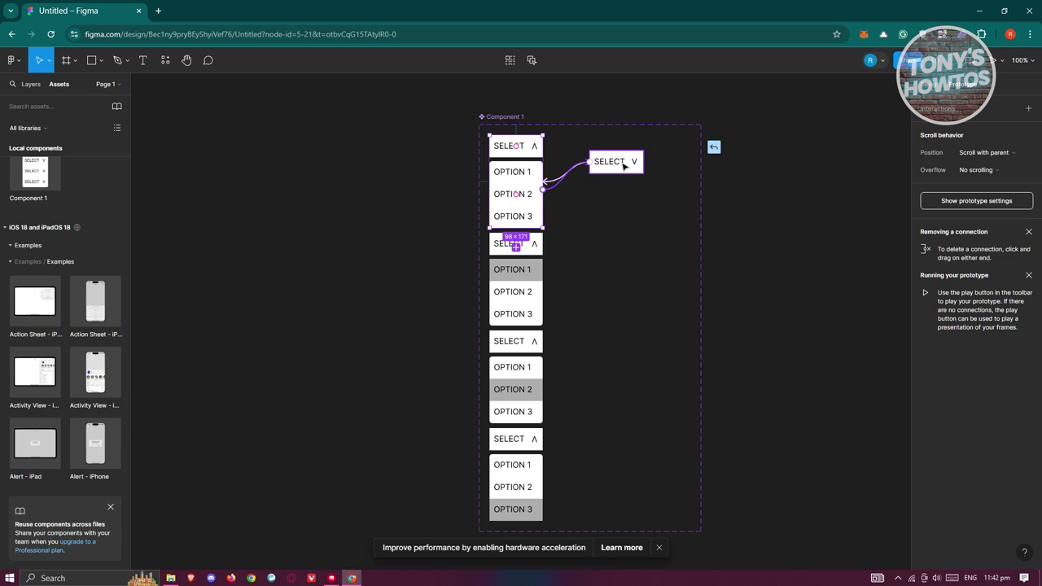
pyautogui.click(557, 188)
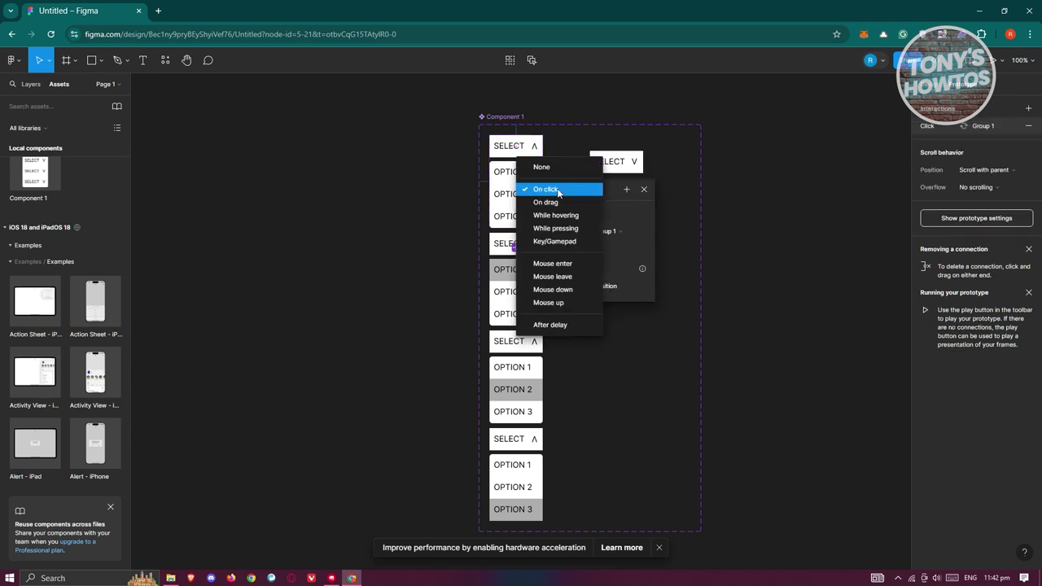
pyautogui.click(559, 189)
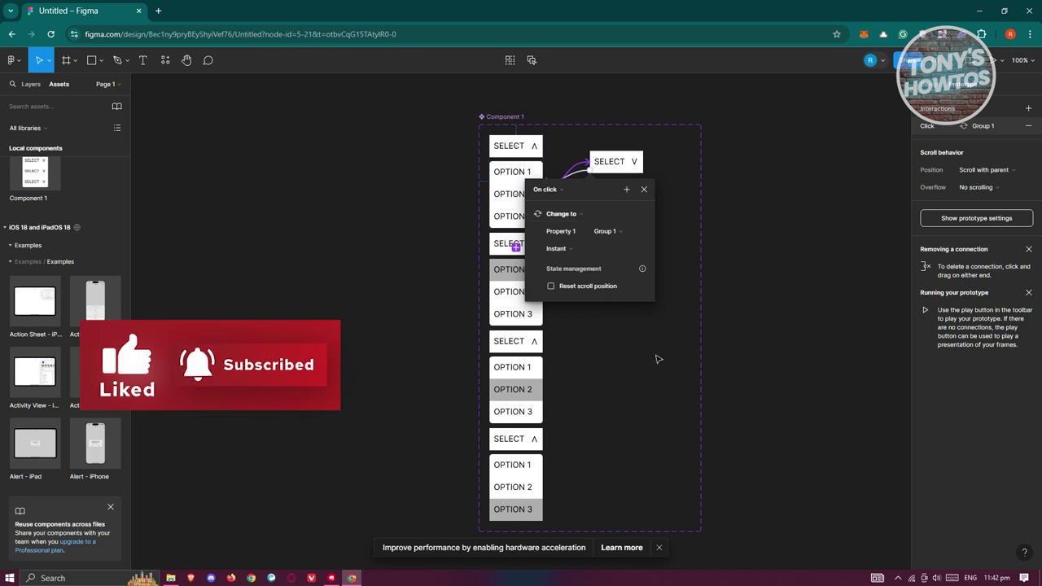
pyautogui.click(546, 298)
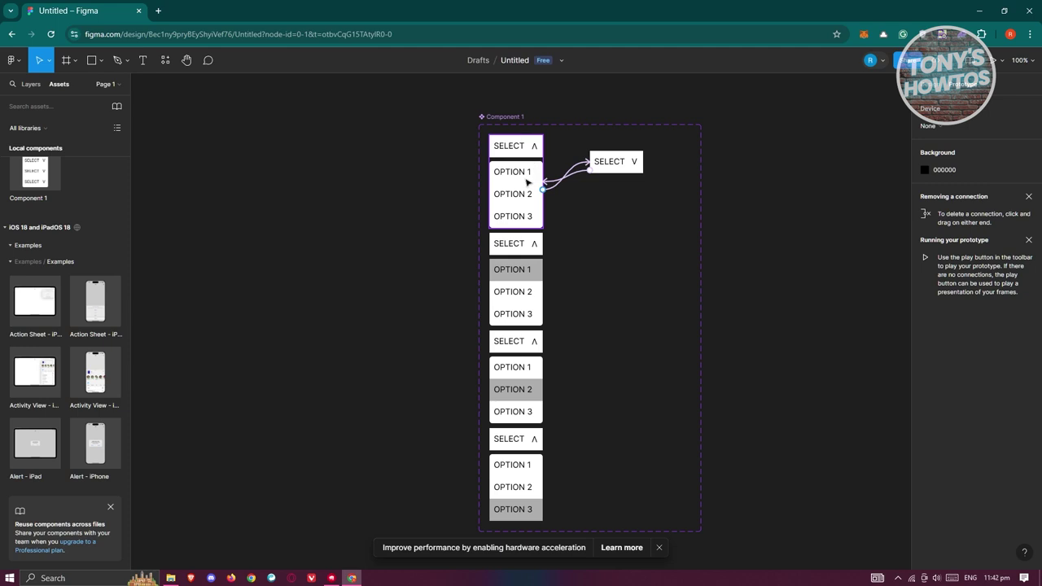
# Connect the Default open variant to Variant2 with a While hovering trigger
pyautogui.moveTo(542, 189); pyautogui.dragTo(537, 270)
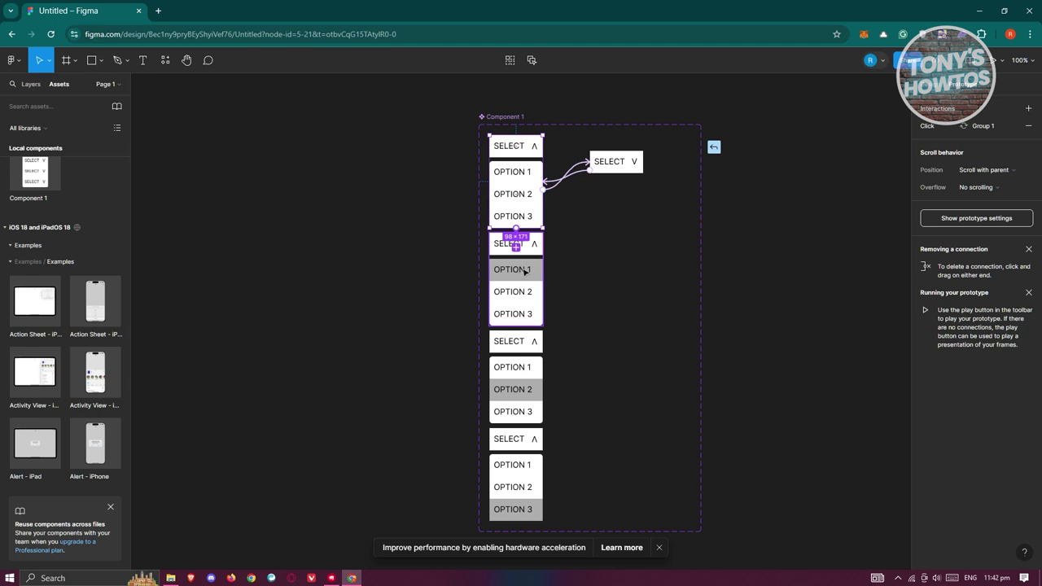
pyautogui.moveTo(552, 252); pyautogui.dragTo(530, 295)
pyautogui.click(473, 260)
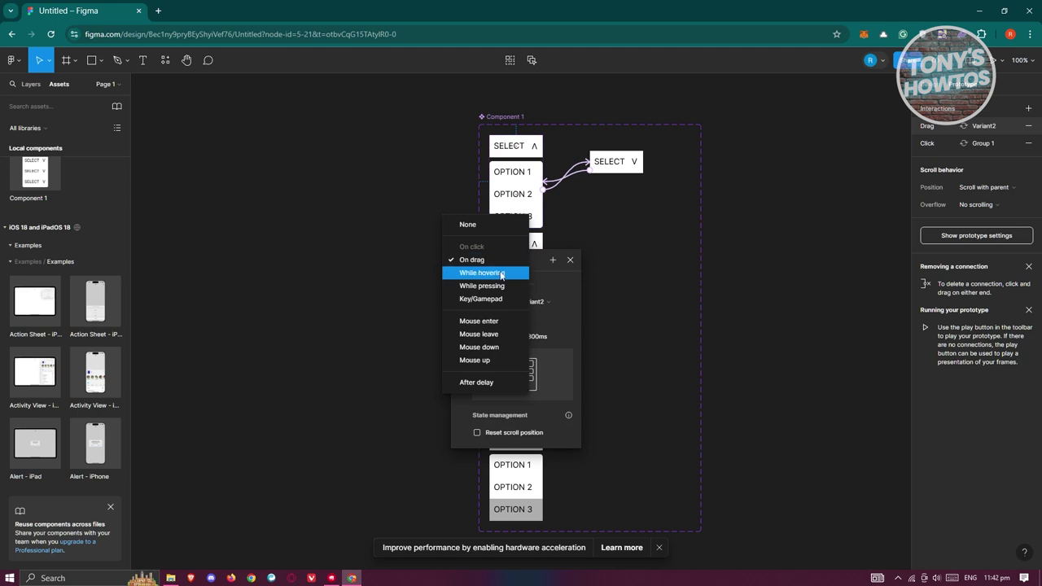
pyautogui.click(501, 274)
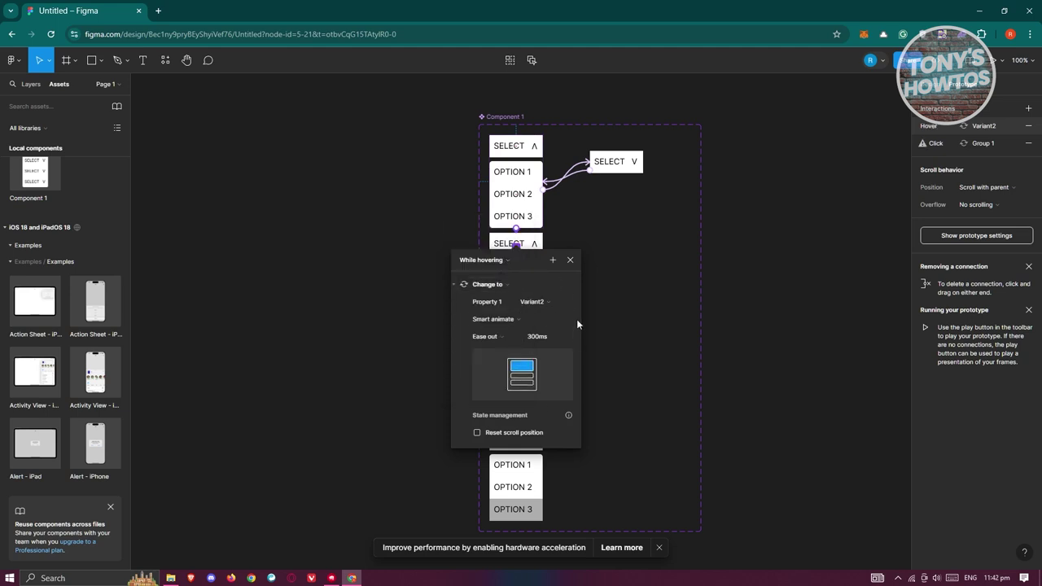
pyautogui.click(571, 260)
# Connect Variant2 to Variant3 with a While hovering trigger
pyautogui.click(533, 297)
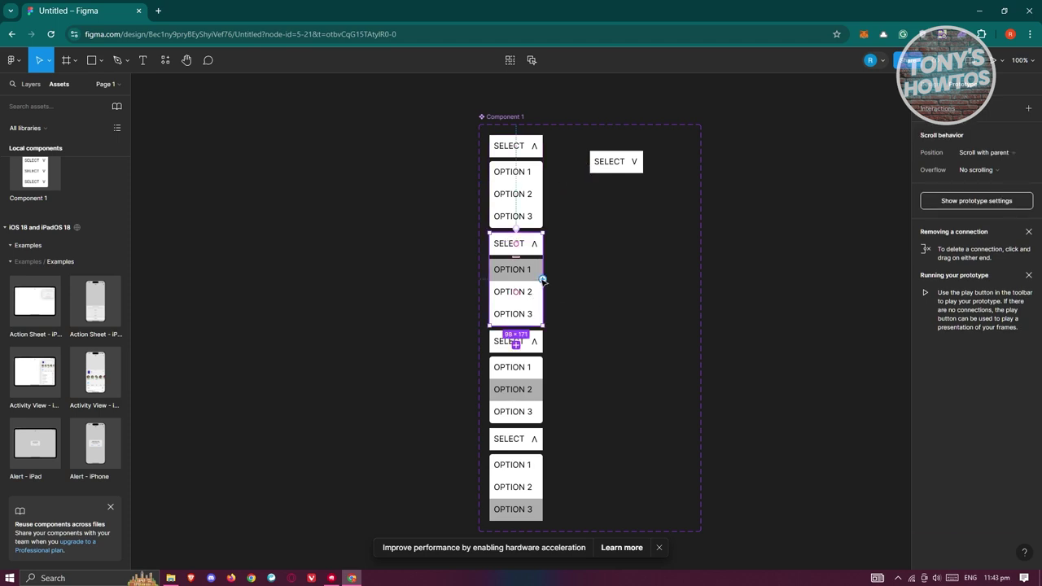
pyautogui.moveTo(542, 280); pyautogui.dragTo(514, 365)
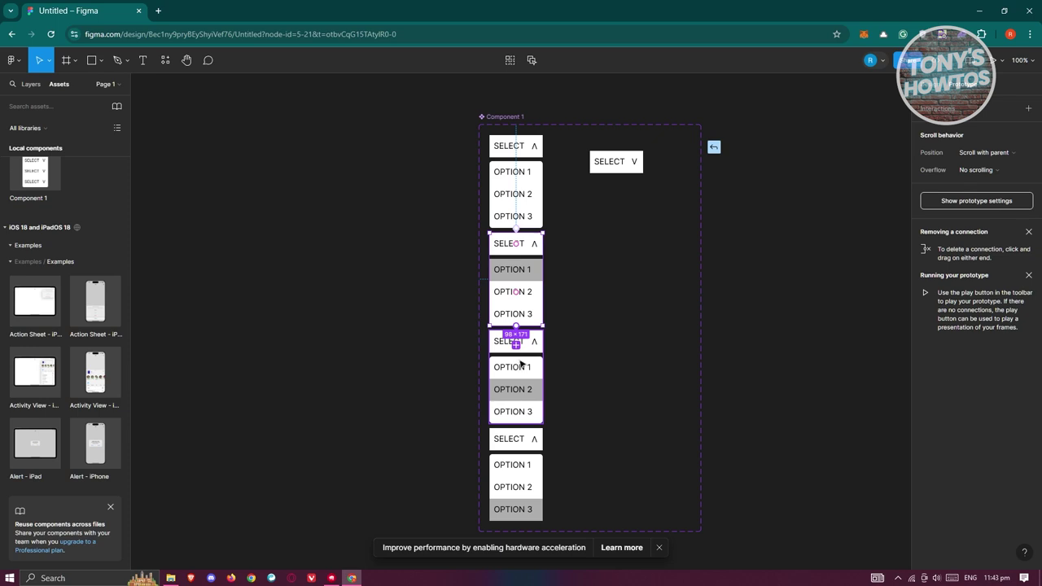
pyautogui.moveTo(521, 364); pyautogui.dragTo(526, 375)
pyautogui.click(480, 358)
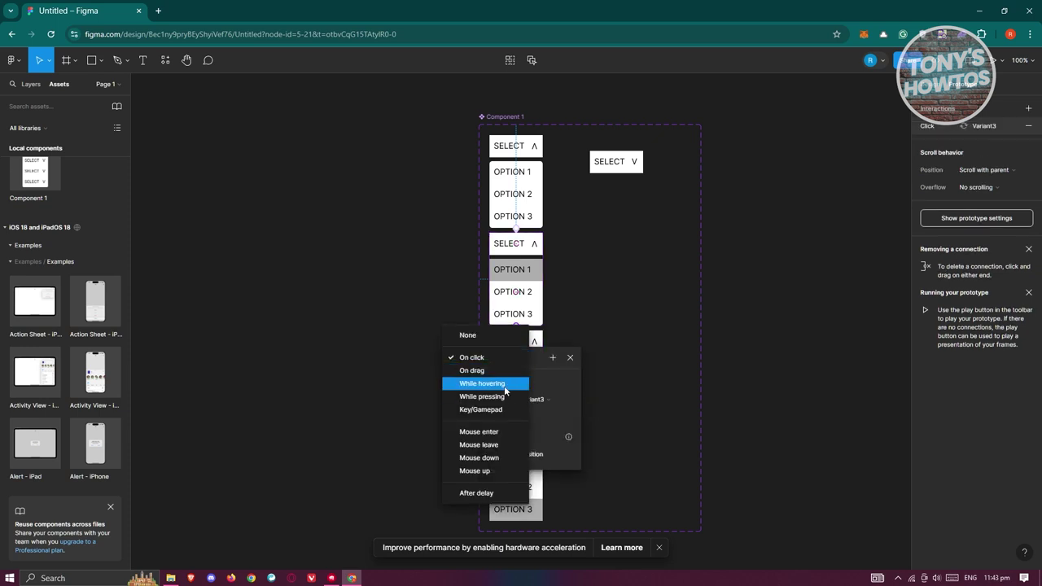
pyautogui.click(489, 383)
pyautogui.click(616, 403)
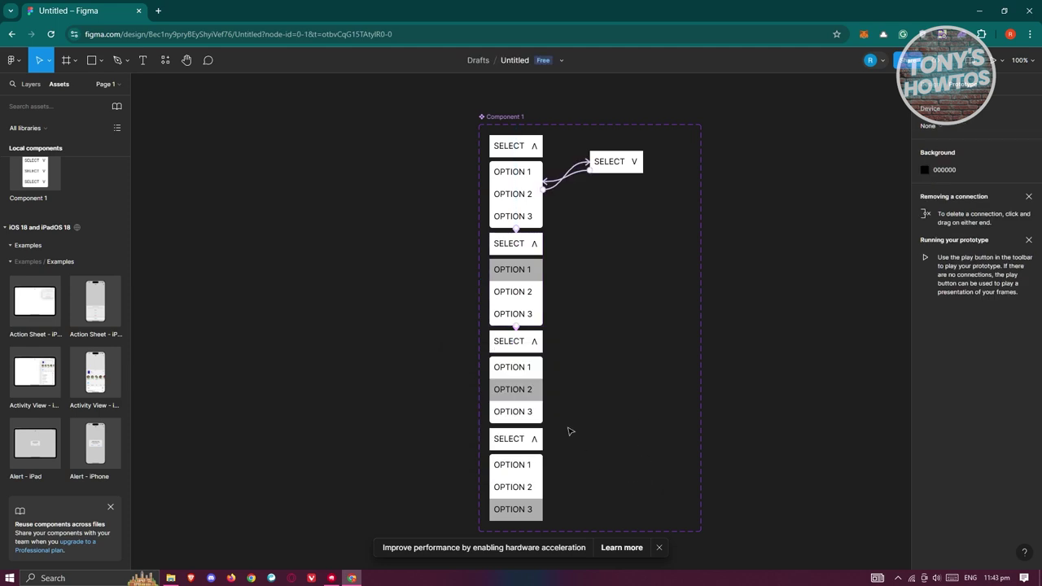
# Connect Variant3 to Variant4 with a While hovering trigger
pyautogui.click(533, 390)
pyautogui.moveTo(543, 378); pyautogui.dragTo(531, 459)
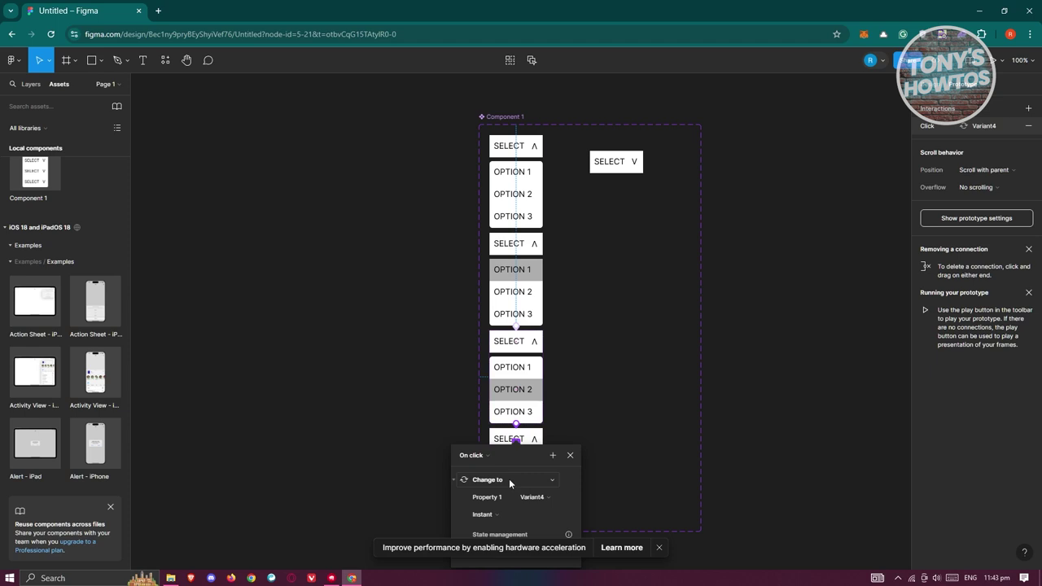
pyautogui.click(472, 455)
pyautogui.click(512, 444)
pyautogui.click(632, 161)
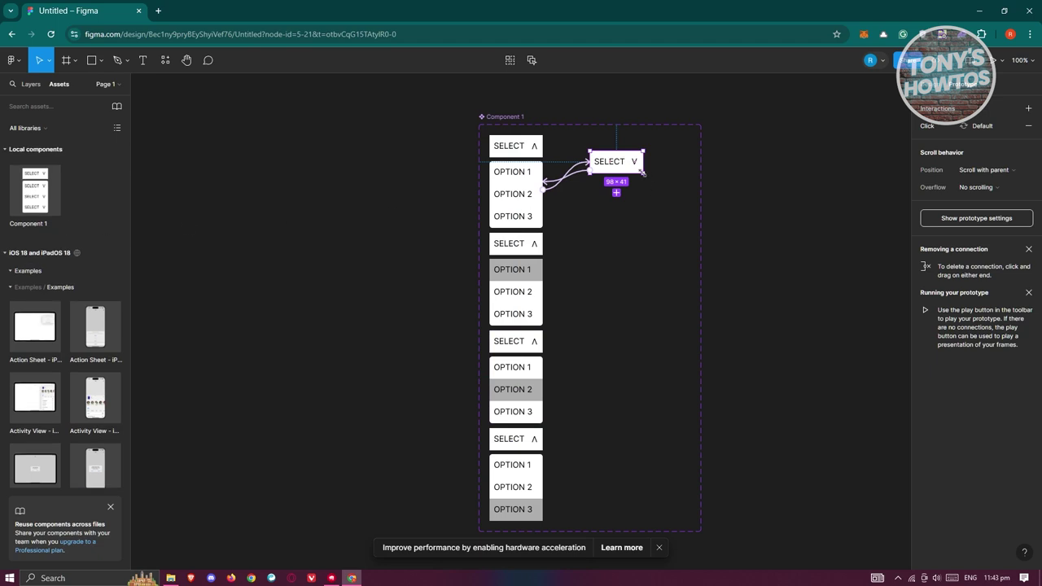
# Extend the component set upward and align the 98 × 41 SELECT V variant above the open variants
pyautogui.moveTo(629, 157)
pyautogui.mouseDown()
pyautogui.moveTo(530, 111)
pyautogui.moveTo(623, 144)
pyautogui.mouseUp()
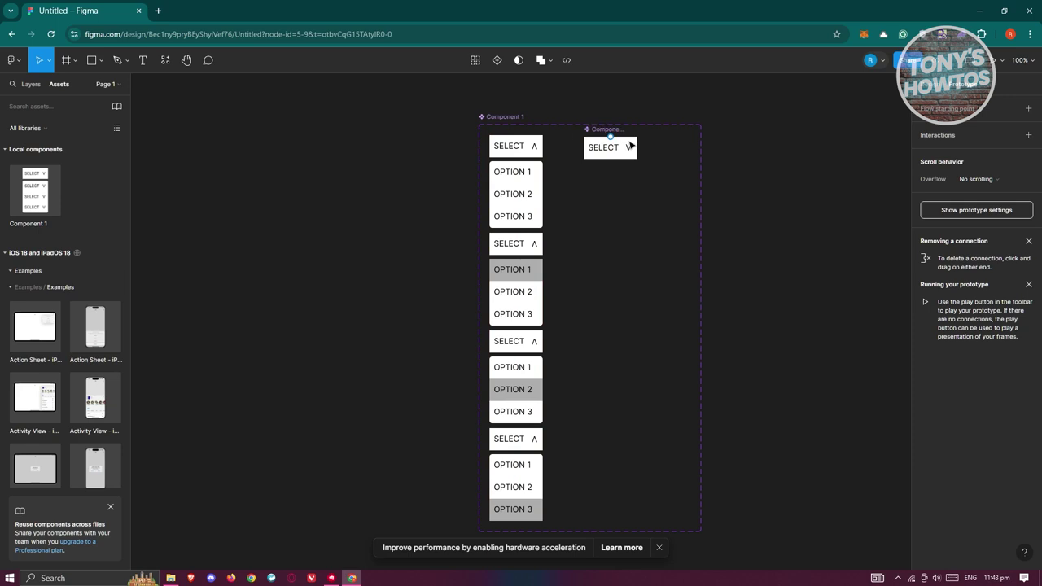
pyautogui.click(589, 128)
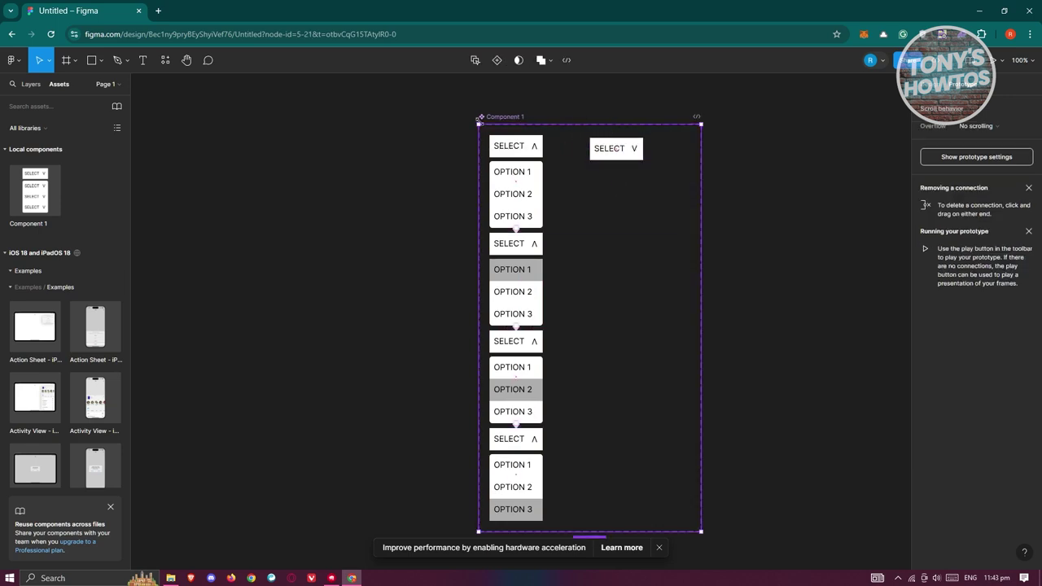
pyautogui.moveTo(479, 124); pyautogui.dragTo(407, 115)
pyautogui.moveTo(474, 149); pyautogui.dragTo(463, 172)
pyautogui.moveTo(545, 141); pyautogui.dragTo(463, 140)
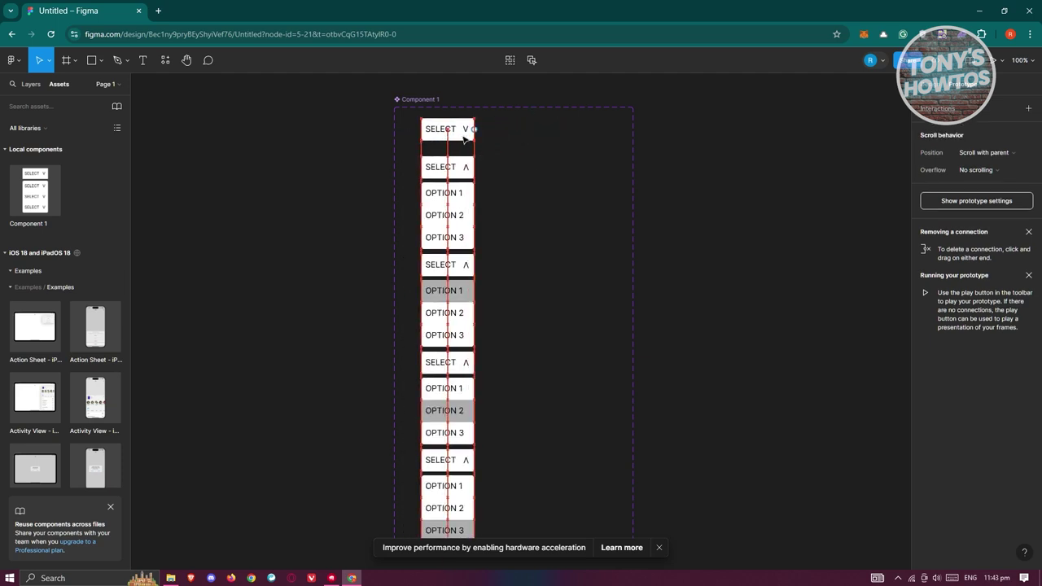
pyautogui.click(476, 193)
pyautogui.click(461, 130)
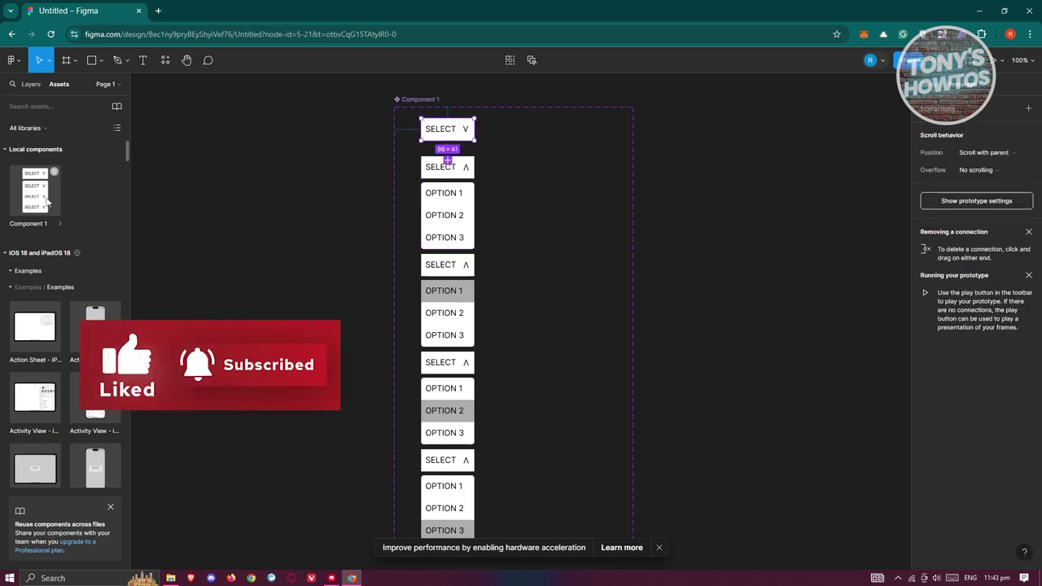
# Link the repositioned SELECT V on click to change to the open dropdown variant
pyautogui.click(592, 203)
pyautogui.click(465, 129)
pyautogui.click(462, 177)
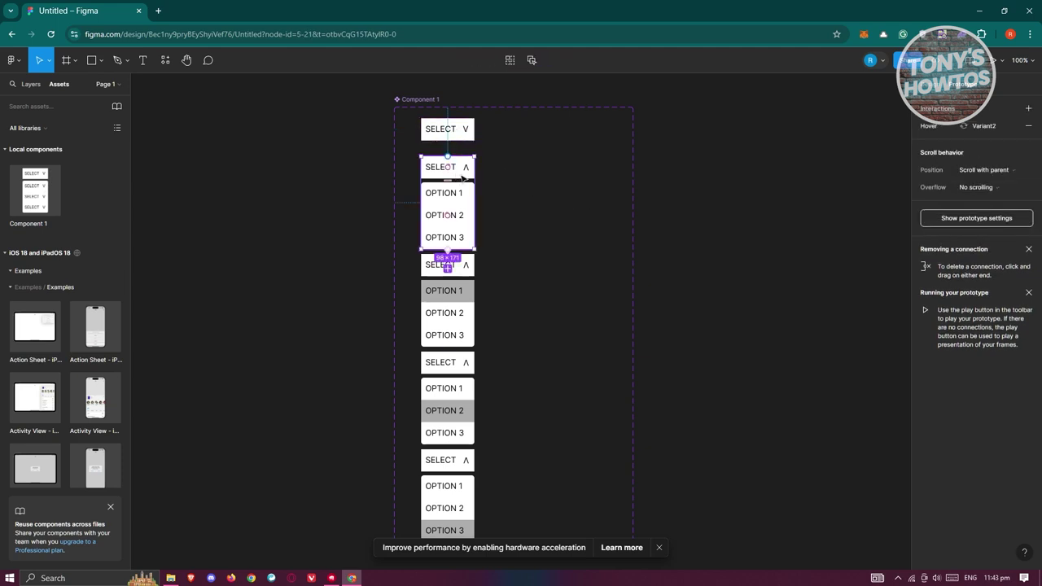
pyautogui.click(465, 288)
pyautogui.click(465, 129)
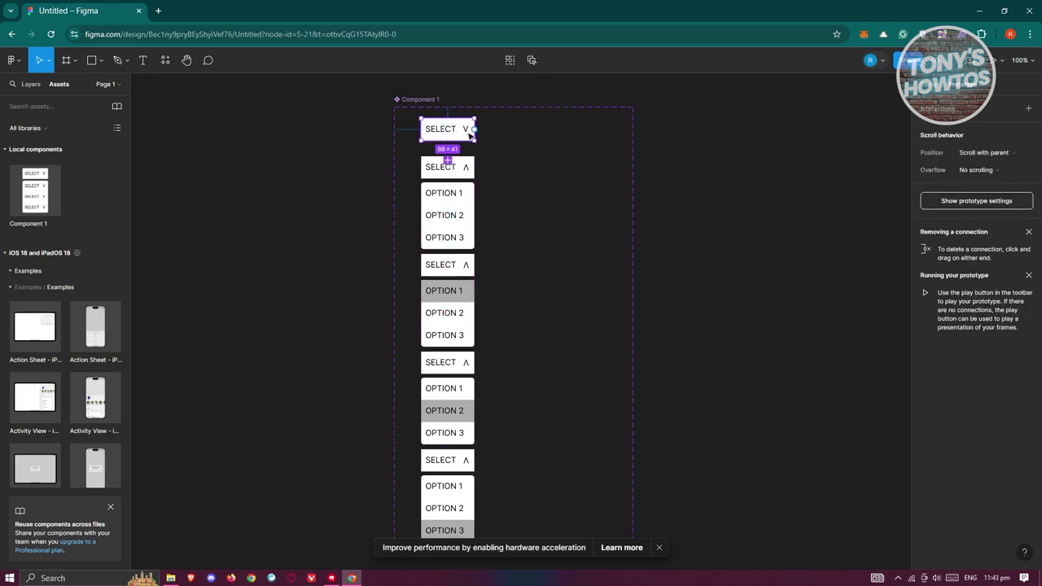
pyautogui.moveTo(474, 128); pyautogui.dragTo(446, 167)
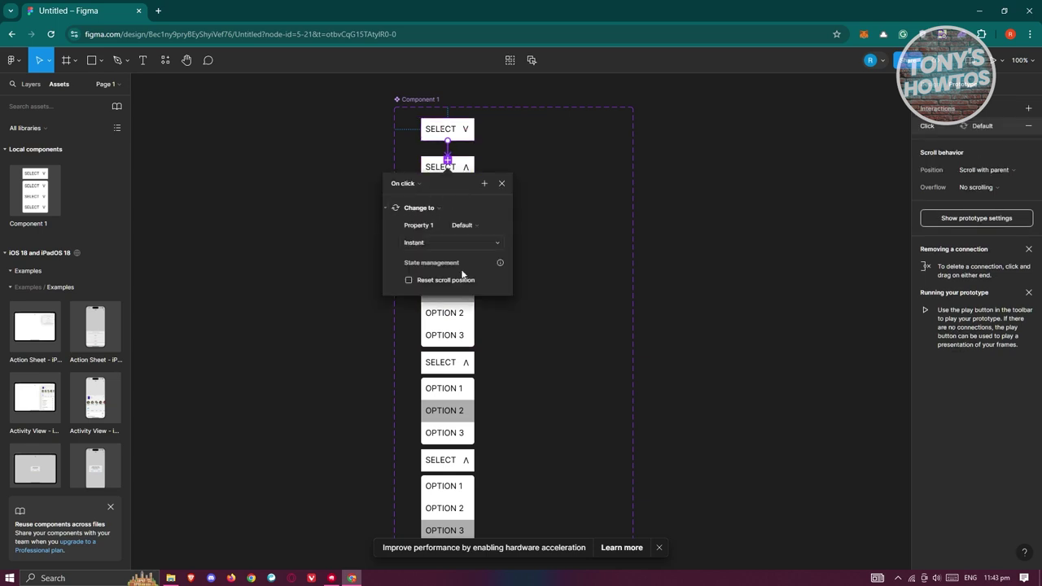
pyautogui.click(439, 209)
pyautogui.click(444, 210)
pyautogui.click(502, 184)
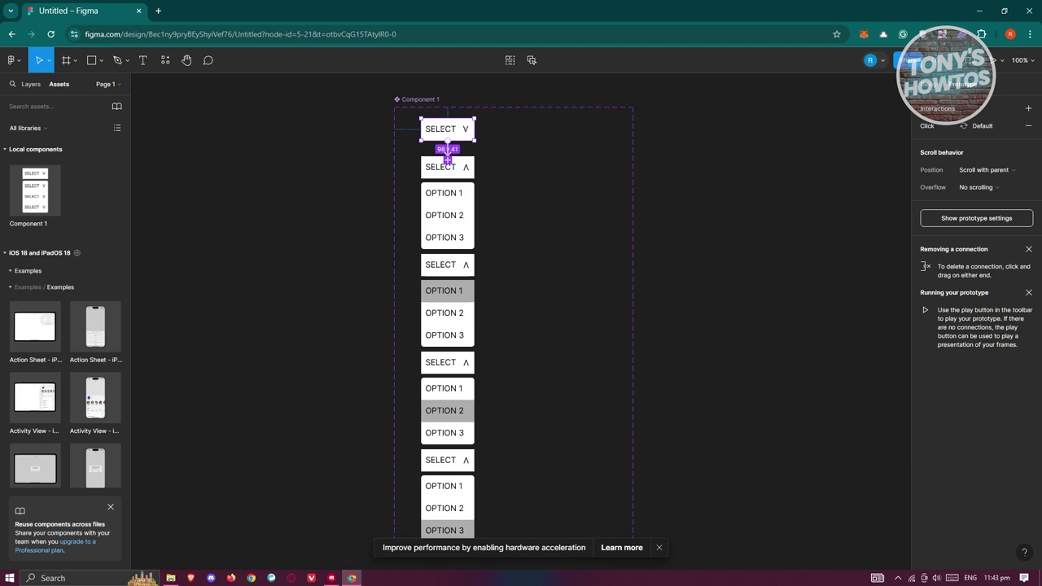
pyautogui.click(326, 212)
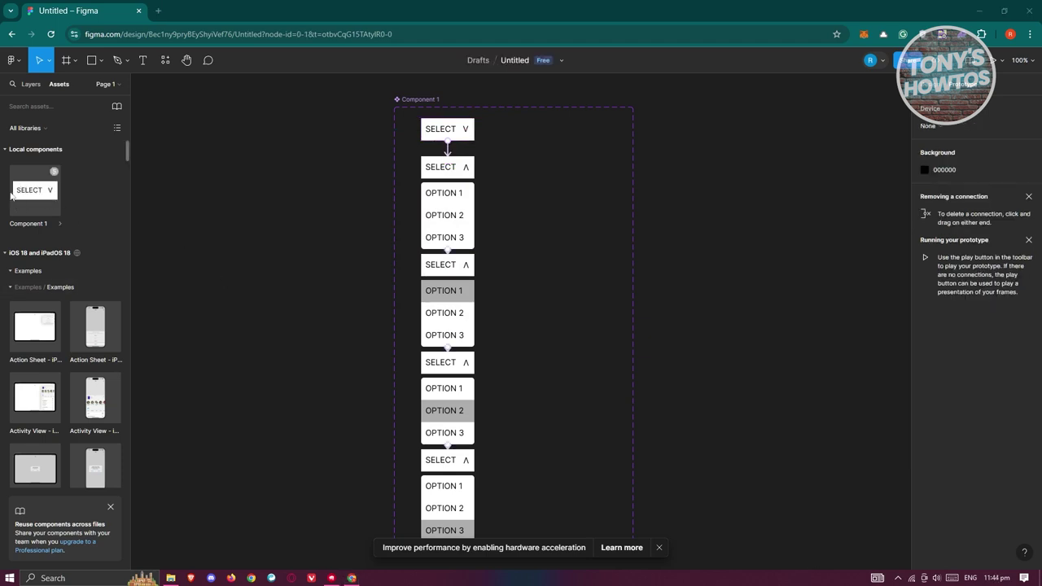
# Link the open dropdown on click to change back to Group 1
pyautogui.click(456, 197)
pyautogui.moveTo(458, 167)
pyautogui.mouseDown()
pyautogui.moveTo(539, 163)
pyautogui.moveTo(455, 170)
pyautogui.mouseUp()
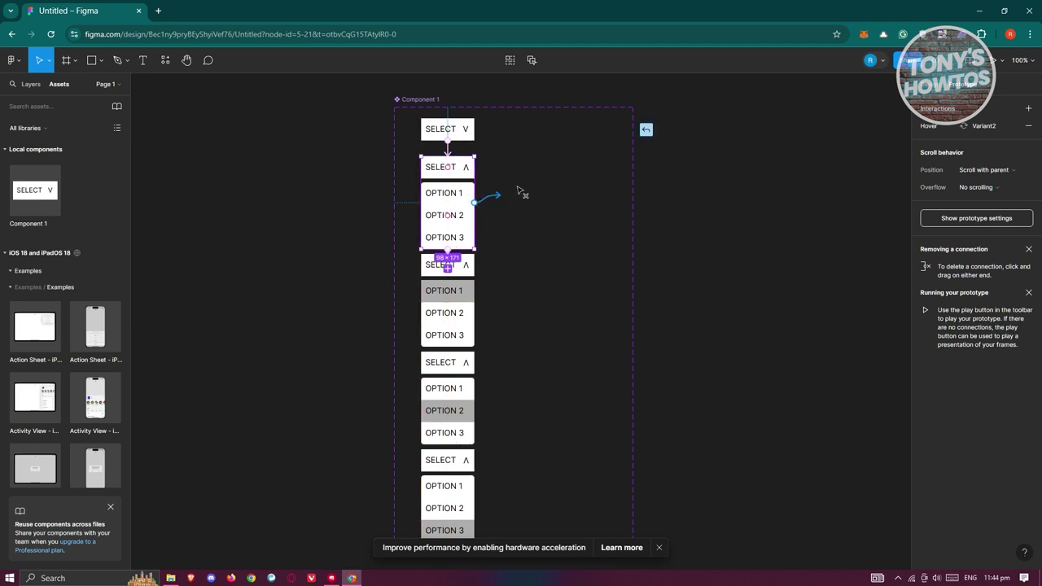
pyautogui.moveTo(455, 133); pyautogui.dragTo(448, 167)
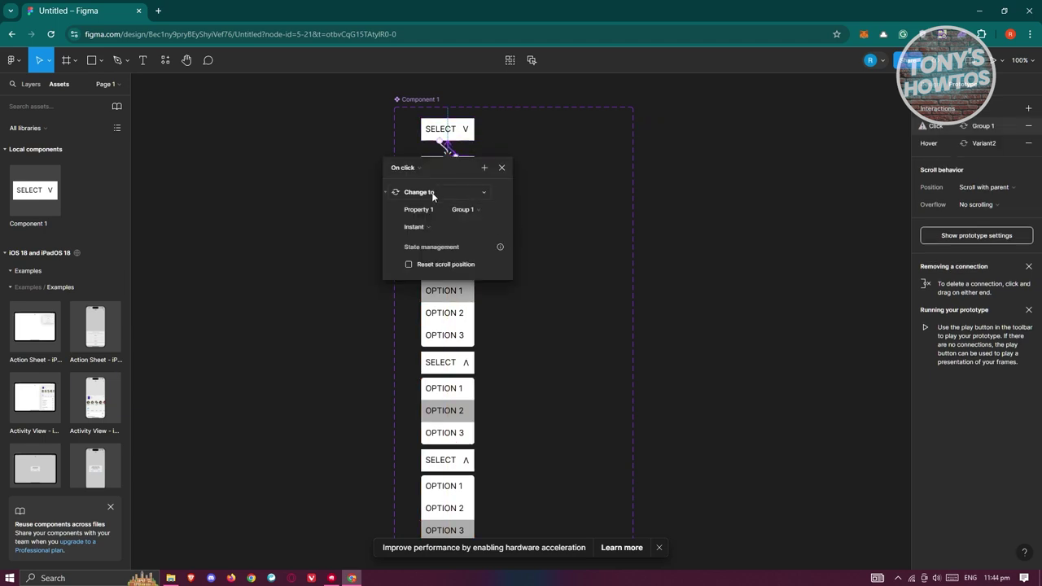
pyautogui.click(501, 167)
pyautogui.click(562, 224)
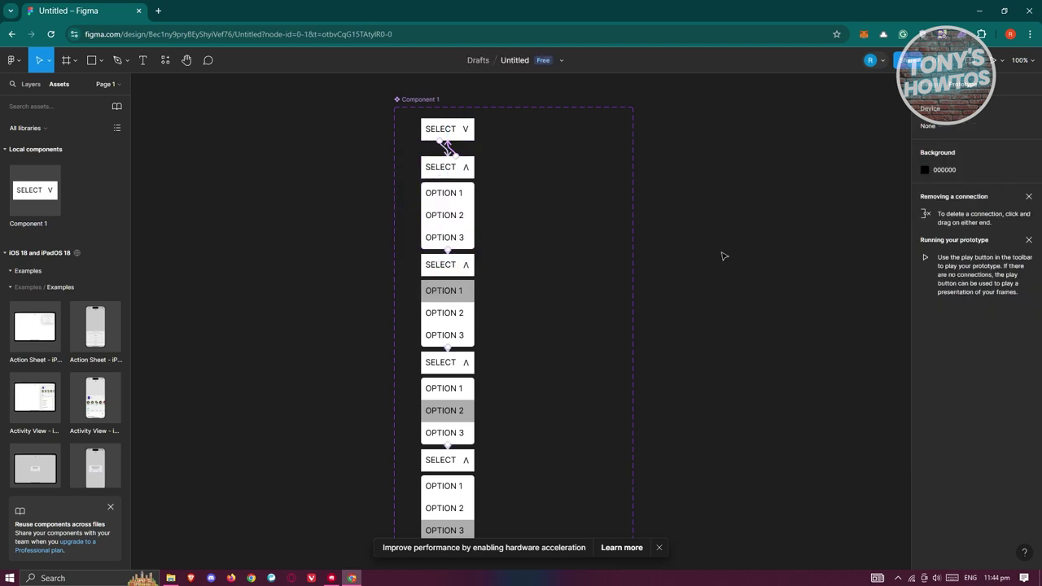
# Draw a 485 × 385 Frame 7 and centre a Component 1 instance inside it
pyautogui.click(72, 62)
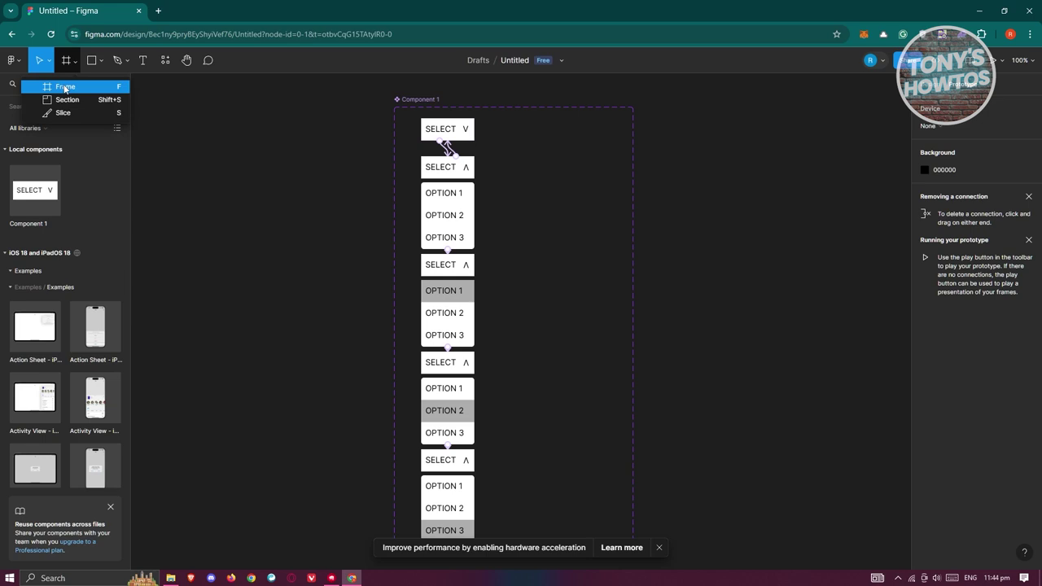
pyautogui.click(65, 88)
pyautogui.moveTo(651, 168); pyautogui.dragTo(874, 376)
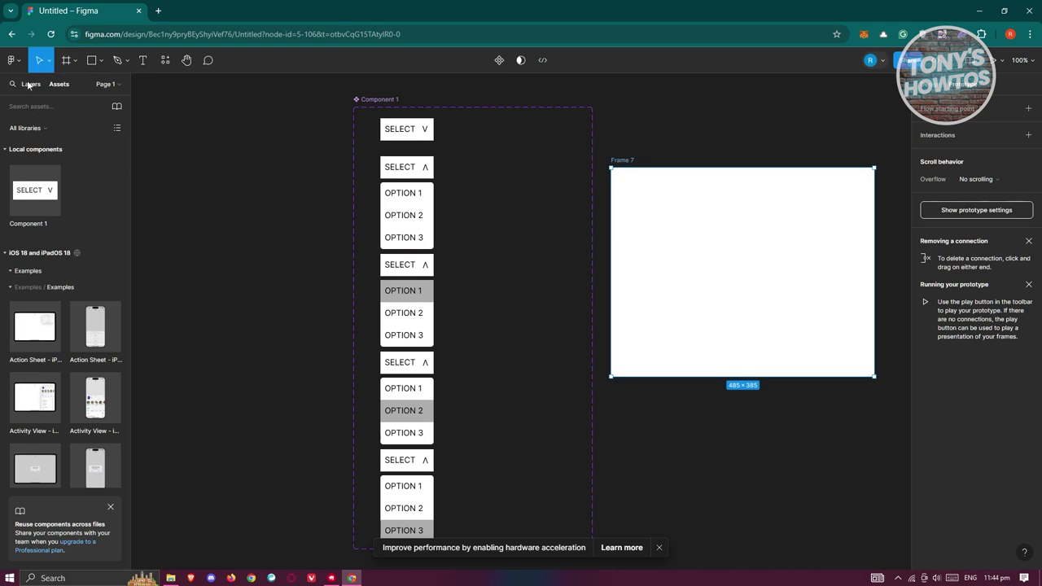
pyautogui.moveTo(37, 201); pyautogui.dragTo(725, 257)
pyautogui.click(739, 197)
# Give Frame 7 a light grey EFEFEF fill and open the preview
pyautogui.click(619, 159)
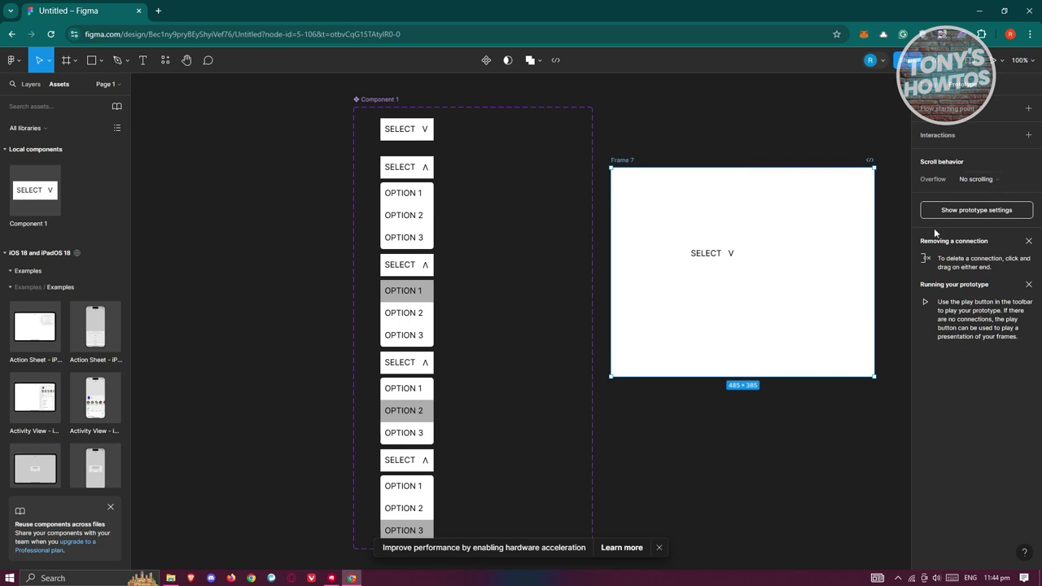
pyautogui.click(932, 84)
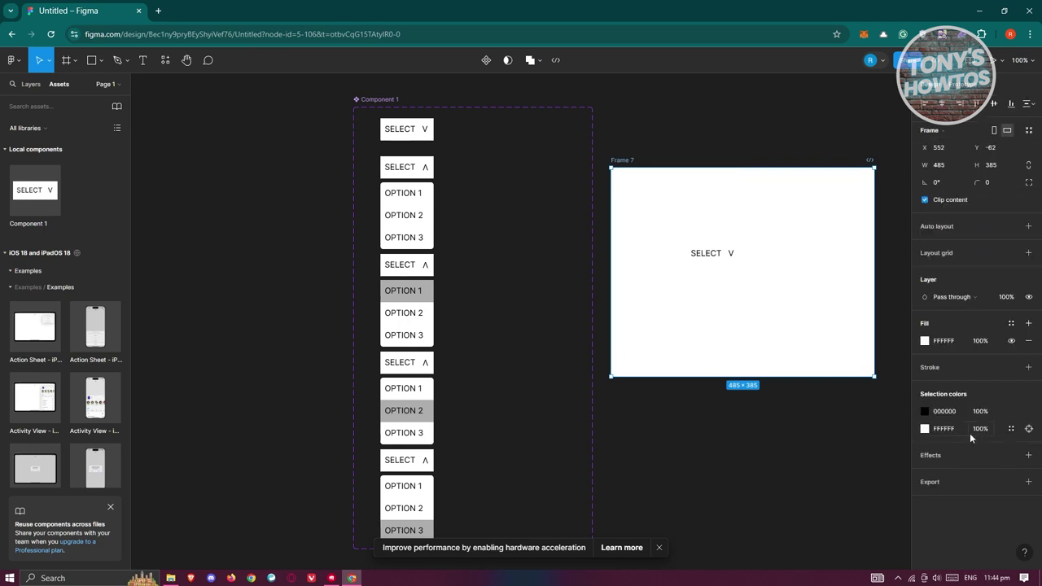
pyautogui.click(925, 341)
pyautogui.click(779, 300)
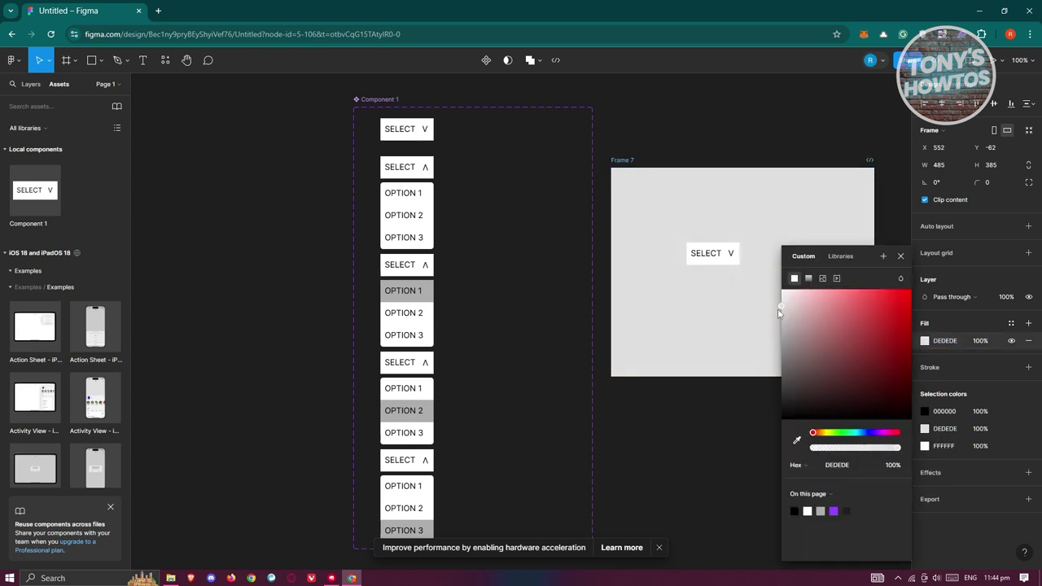
pyautogui.moveTo(779, 303); pyautogui.dragTo(780, 300)
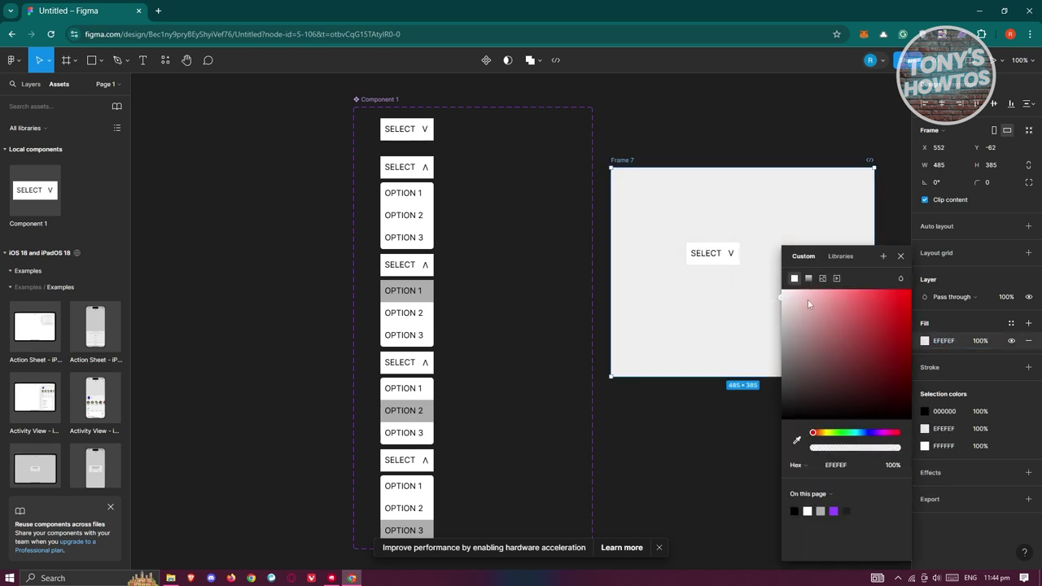
pyautogui.click(901, 256)
pyautogui.press('Escape')
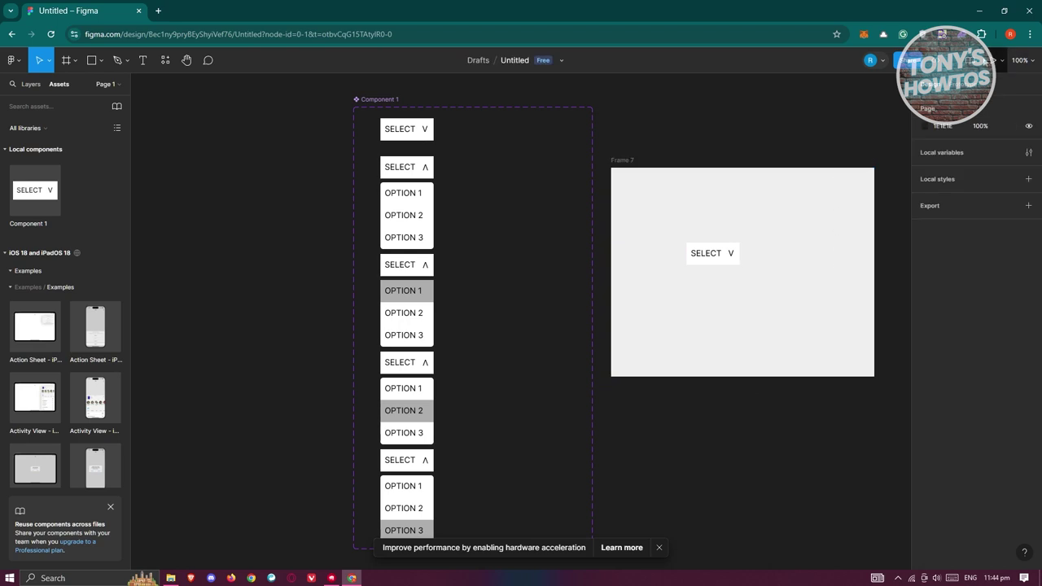
pyautogui.click(987, 61)
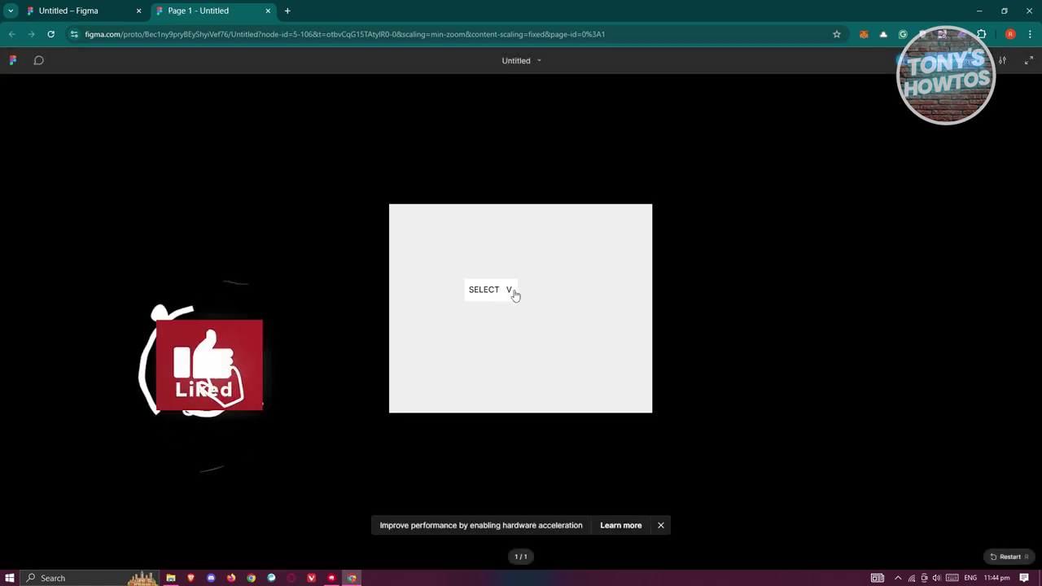
pyautogui.click(512, 294)
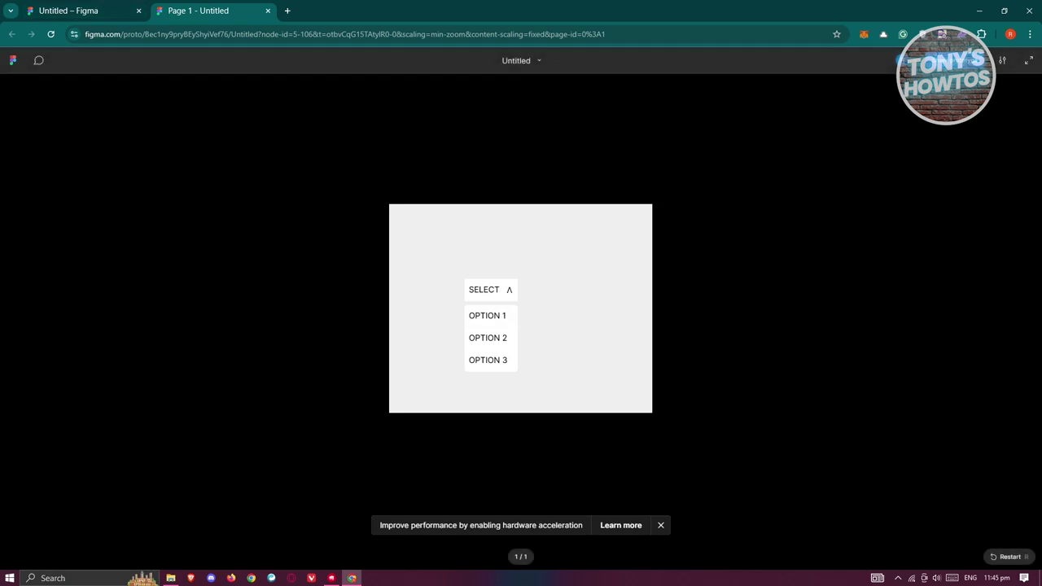
pyautogui.click(267, 10)
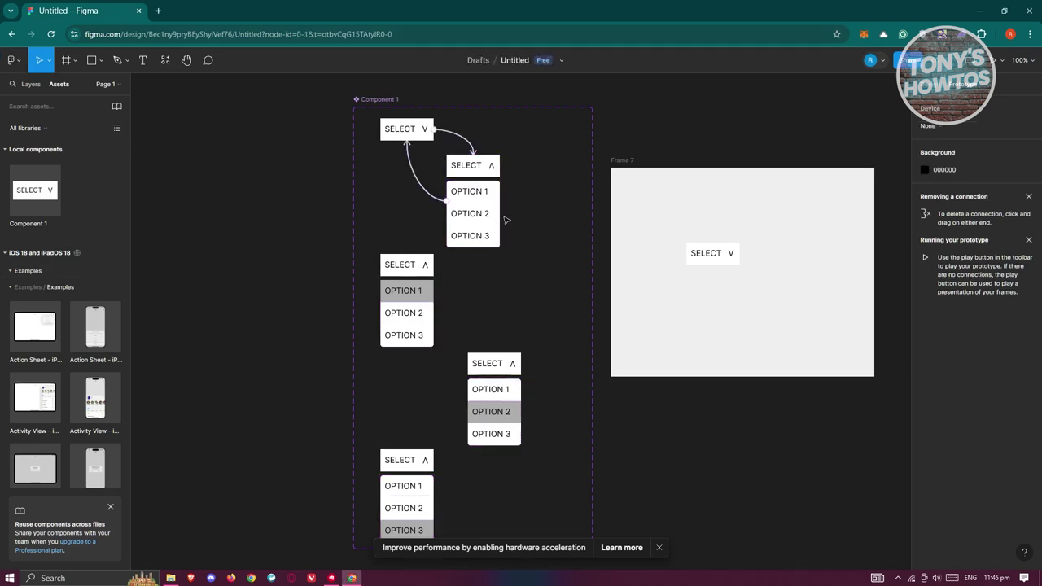
# Connect the open dropdown variant to the Option 1 highlighted variant on While hovering
pyautogui.click(474, 234)
pyautogui.moveTo(504, 213)
pyautogui.moveTo(500, 213); pyautogui.dragTo(410, 273)
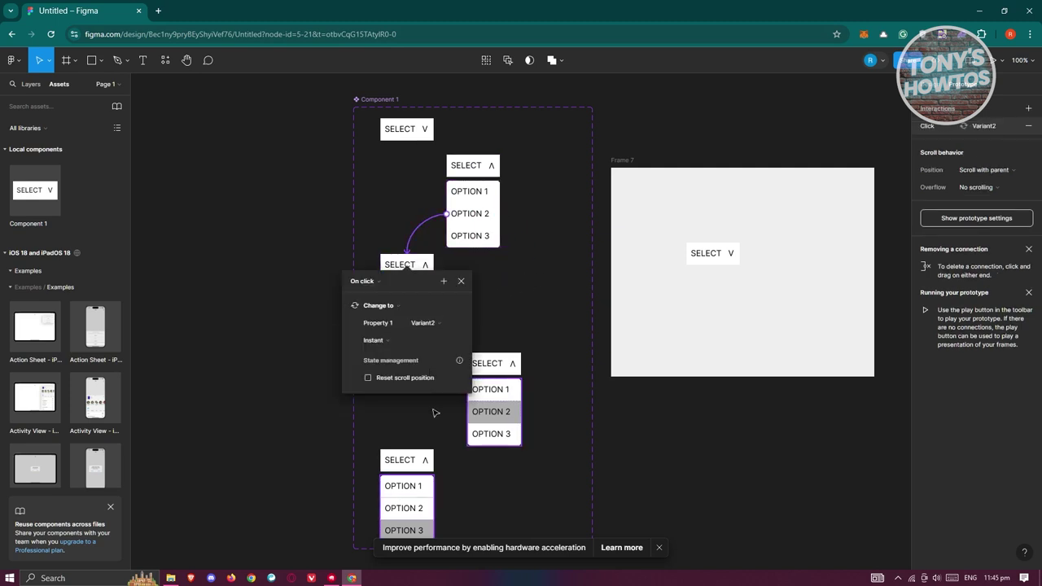
pyautogui.click(379, 305)
pyautogui.click(394, 307)
pyautogui.click(419, 297)
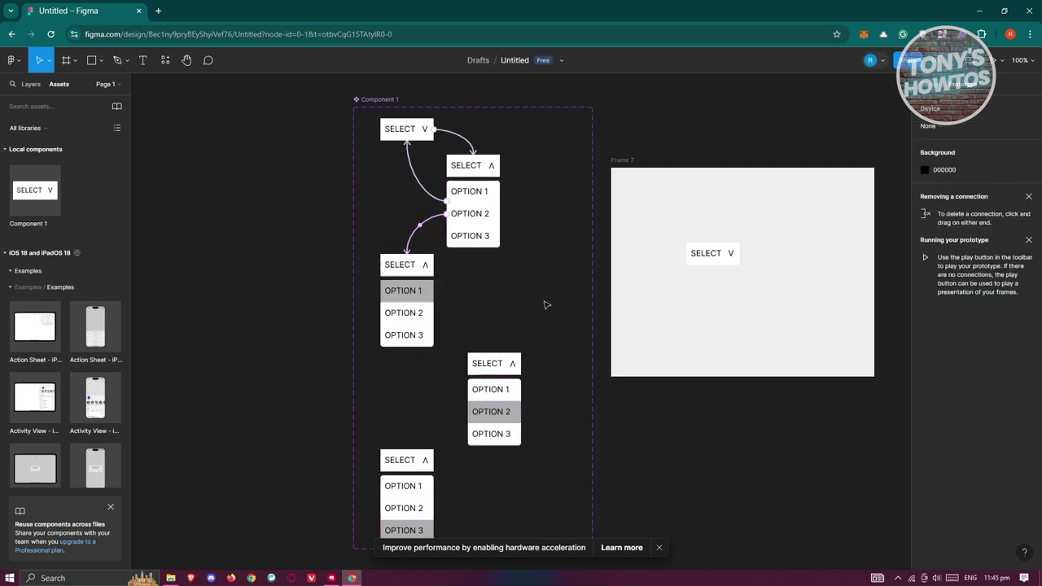
# Connect the Option 1 variant to the OPTION 2 highlighted variant on While hovering
pyautogui.moveTo(435, 301); pyautogui.dragTo(495, 386)
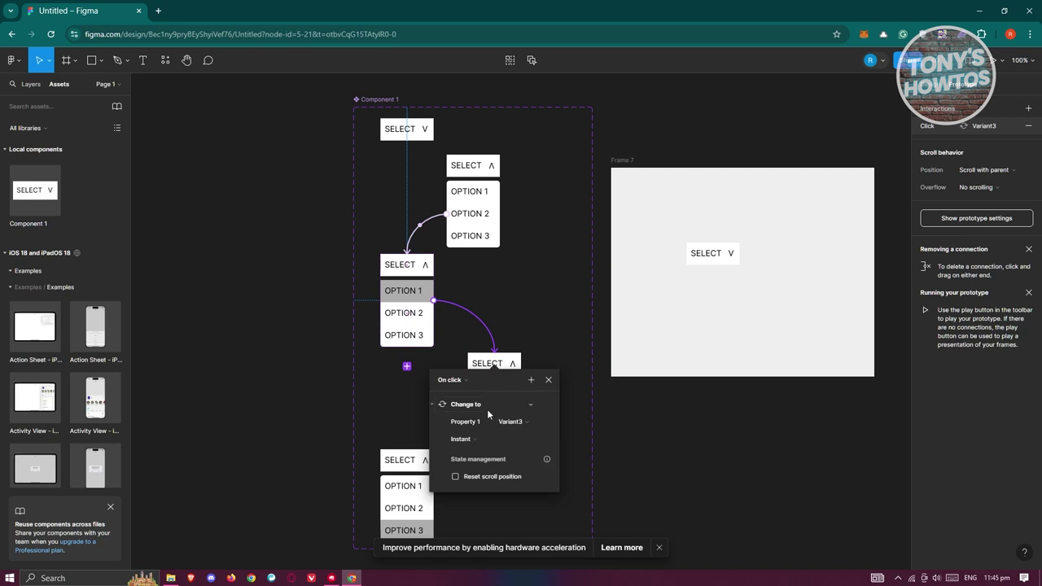
pyautogui.click(451, 379)
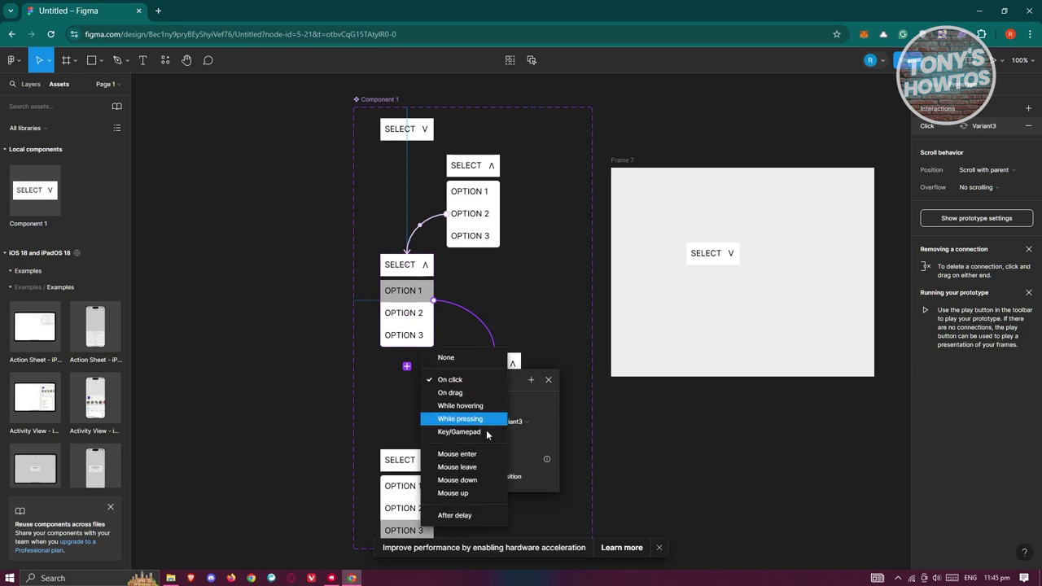
pyautogui.click(460, 405)
pyautogui.scroll(-1, 443, 399)
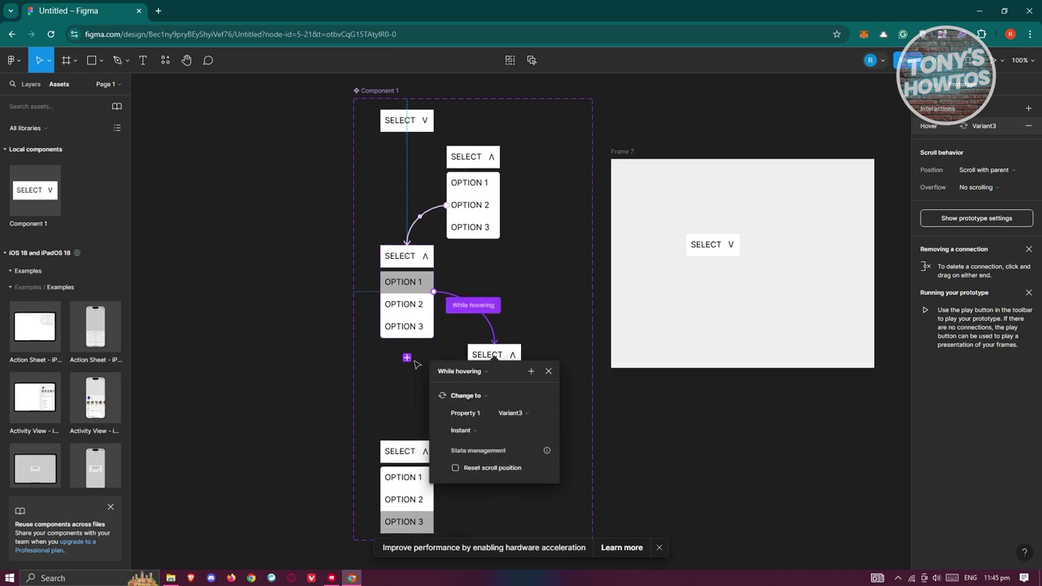
pyautogui.press('Escape')
# Connect the OPTION 2 variant to the OPTION 3 highlighted variant on hover, then relaunch the preview
pyautogui.click(505, 394)
pyautogui.moveTo(522, 382); pyautogui.dragTo(412, 464)
pyautogui.click(376, 469)
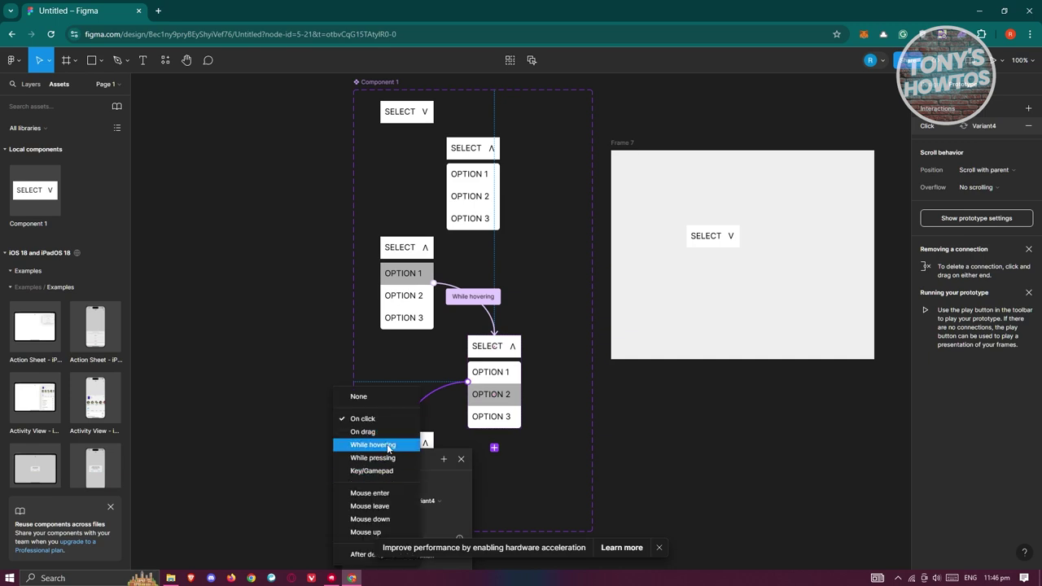
pyautogui.click(372, 447)
pyautogui.press('Escape')
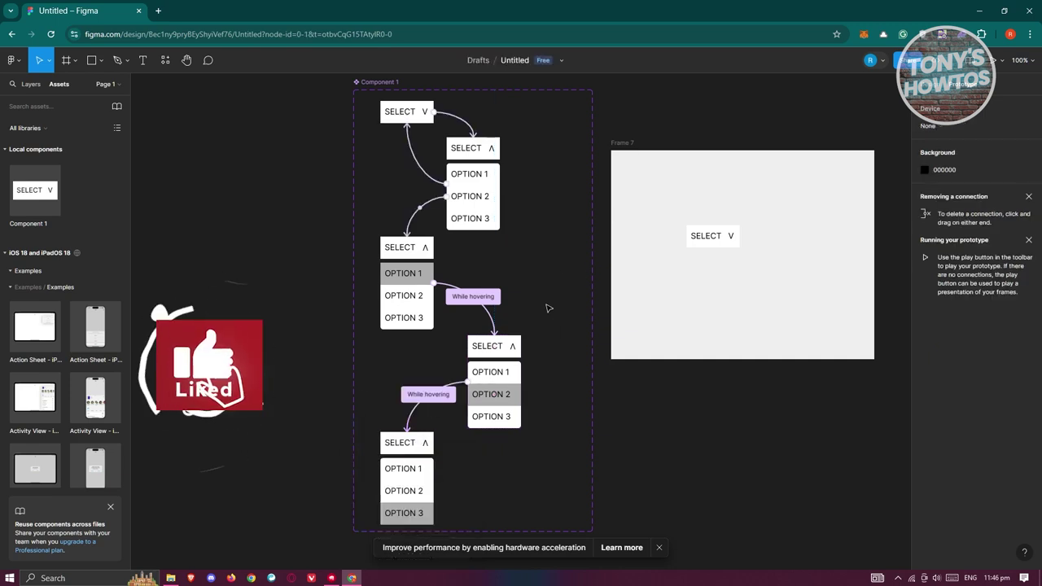
pyautogui.click(997, 61)
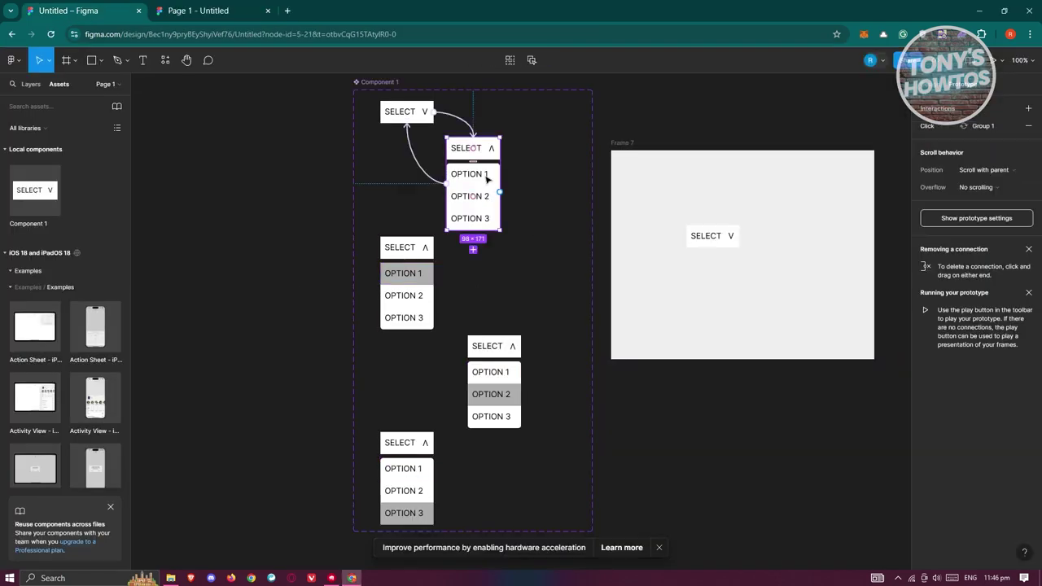
# Make hovering the OPTION 1 row change to its highlighted variant
pyautogui.click(495, 174)
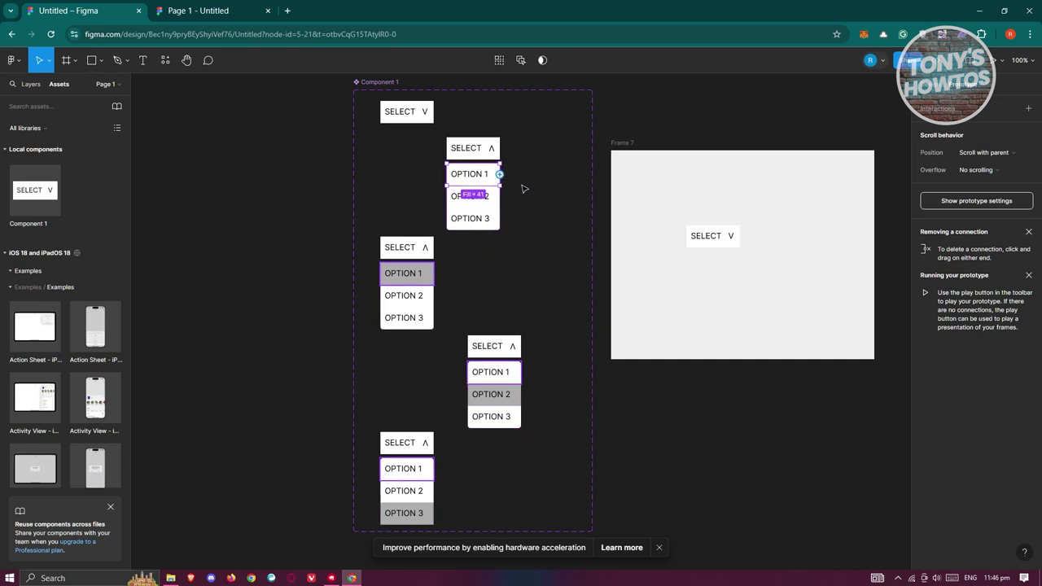
pyautogui.moveTo(499, 174); pyautogui.dragTo(402, 258)
pyautogui.click(373, 288)
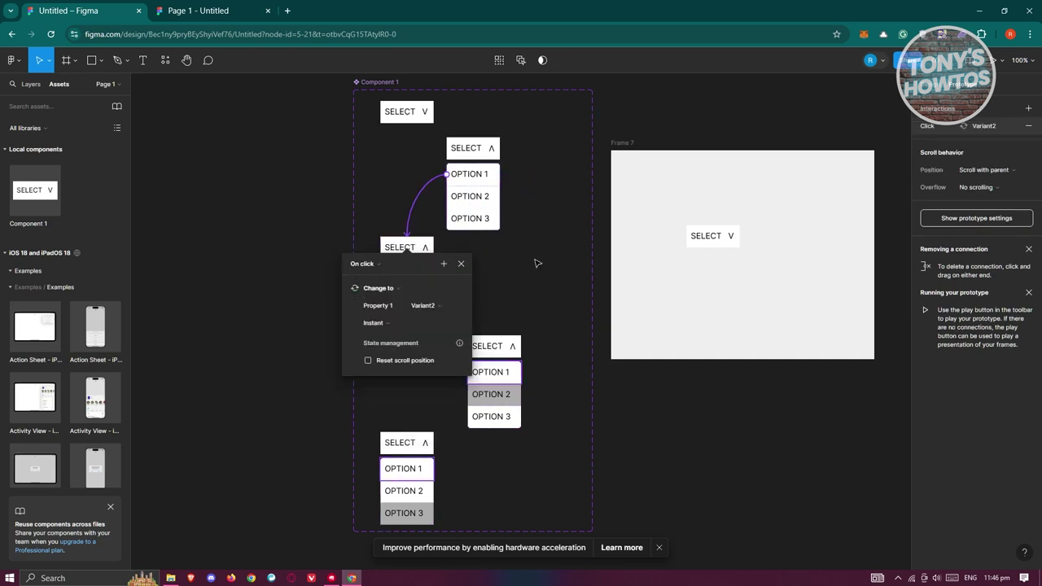
pyautogui.click(376, 265)
pyautogui.click(370, 288)
pyautogui.click(413, 298)
# Make hovering the OPTION 2 row change to its highlighted variant
pyautogui.click(416, 298)
pyautogui.moveTo(432, 300); pyautogui.dragTo(498, 346)
pyautogui.click(468, 366)
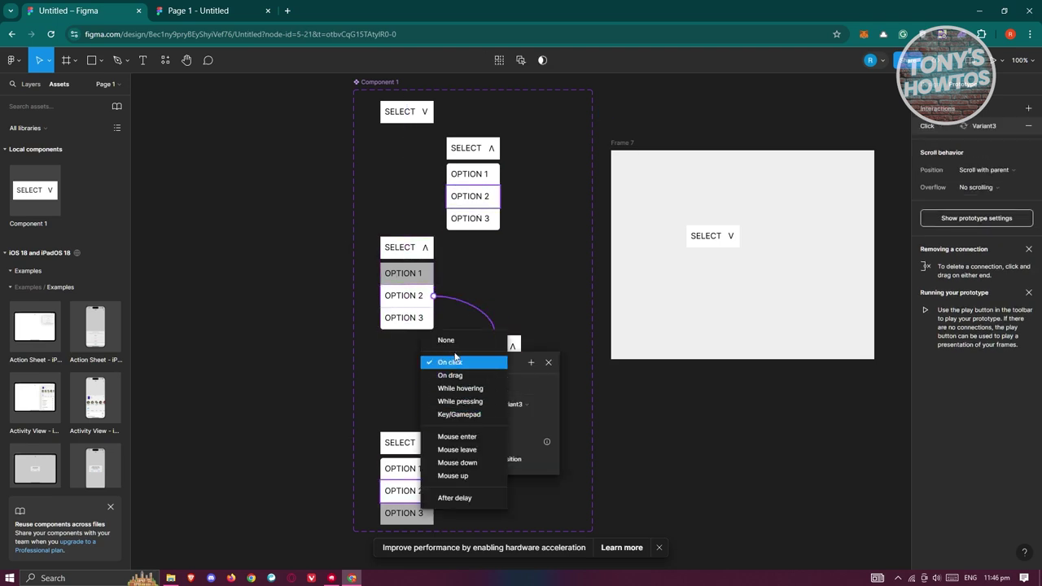
pyautogui.click(460, 389)
pyautogui.click(571, 416)
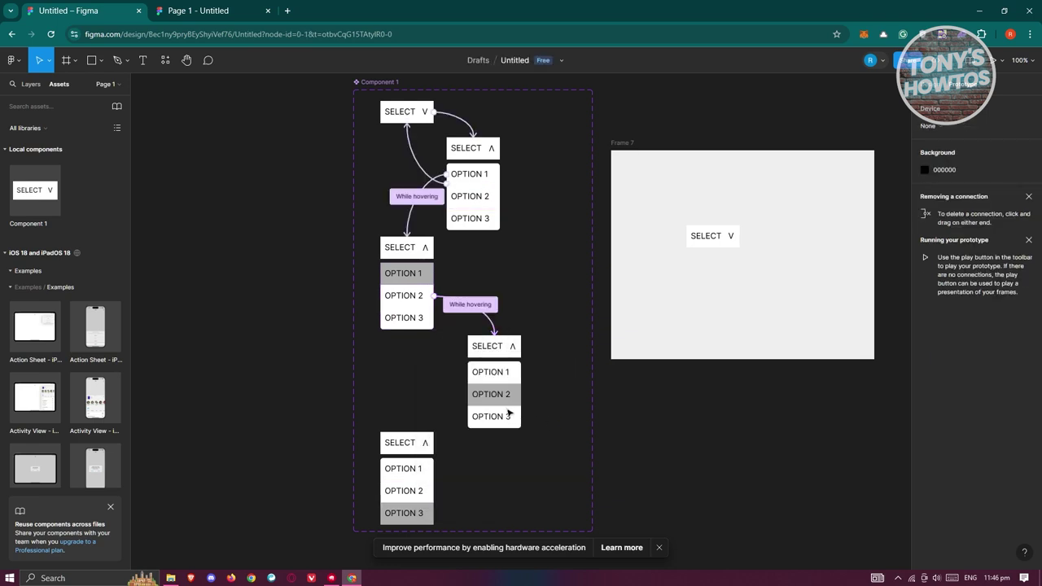
# Make hovering the OPTION 3 row change to its highlighted variant, then relaunch the preview
pyautogui.click(504, 417)
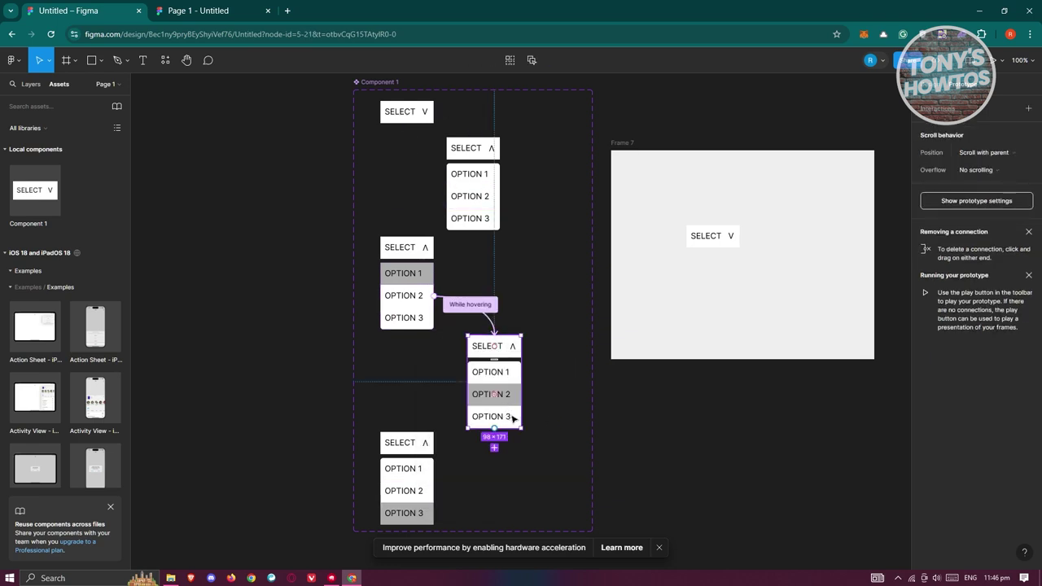
pyautogui.click(513, 418)
pyautogui.click(514, 422)
pyautogui.moveTo(522, 416); pyautogui.dragTo(407, 441)
pyautogui.click(383, 464)
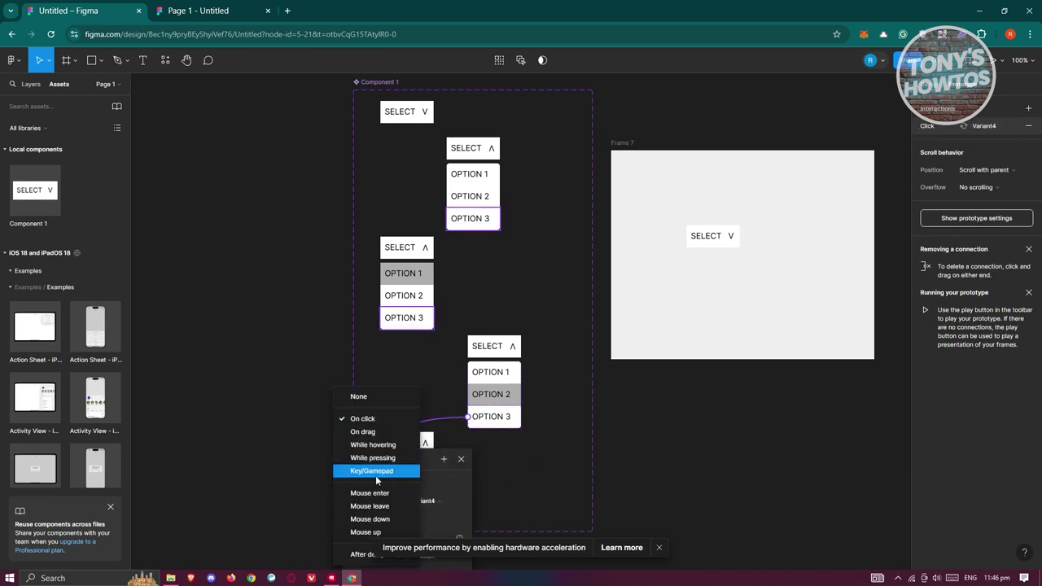
pyautogui.click(373, 447)
pyautogui.press('Escape')
pyautogui.click(997, 62)
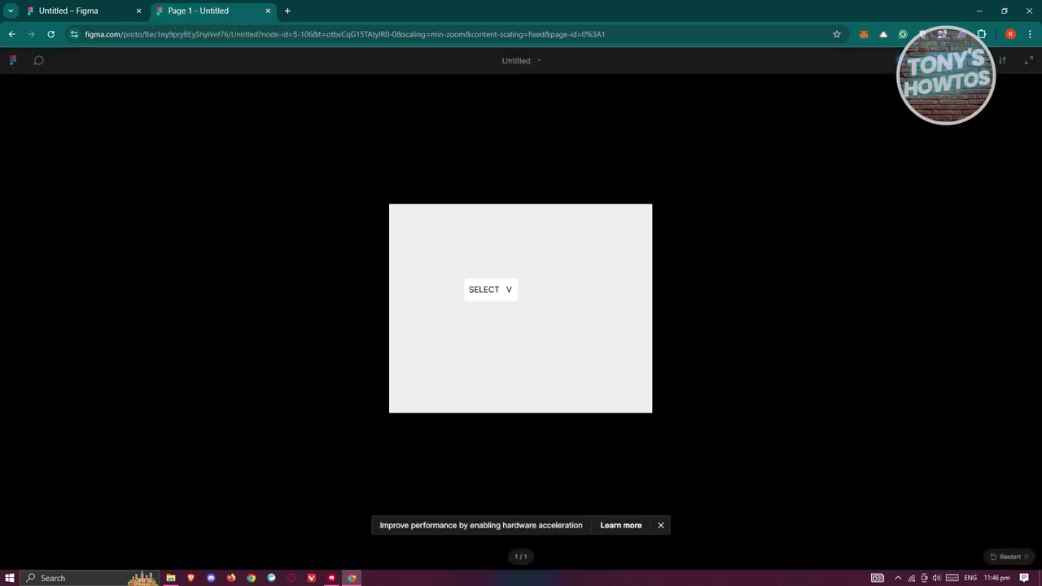
pyautogui.click(508, 298)
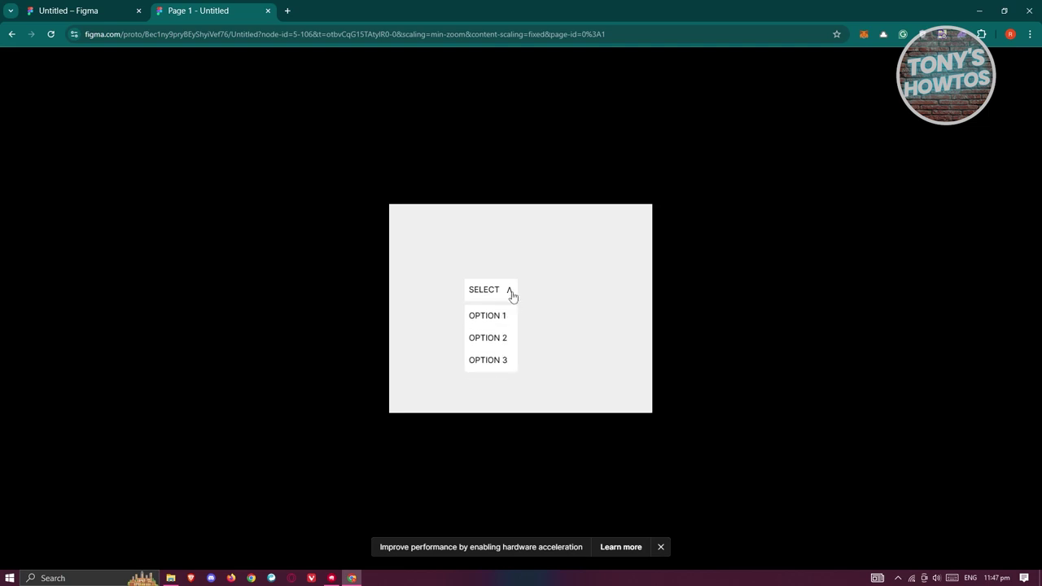
pyautogui.click(511, 295)
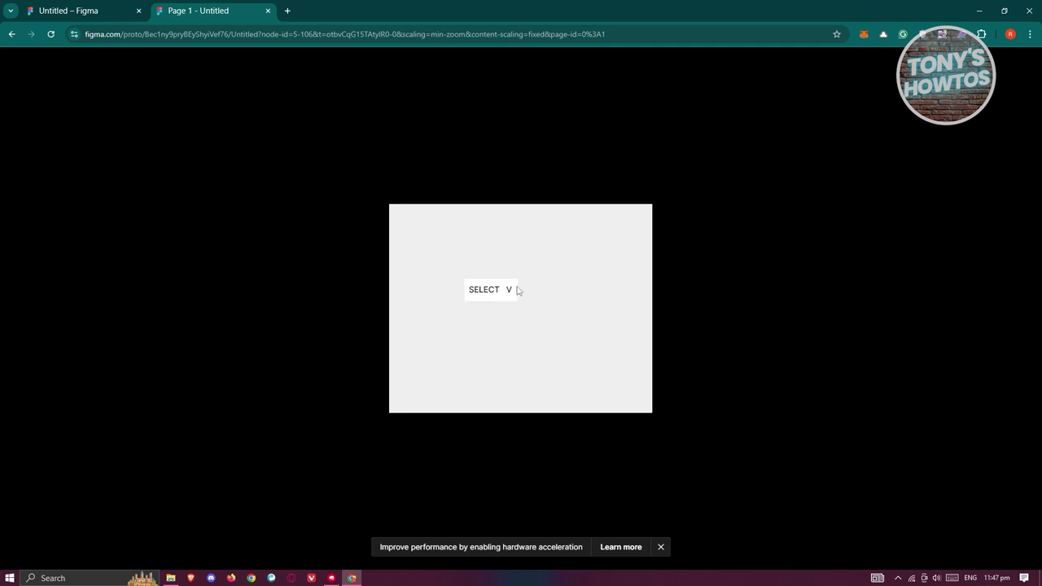
pyautogui.click(509, 292)
pyautogui.click(511, 292)
pyautogui.click(511, 292)
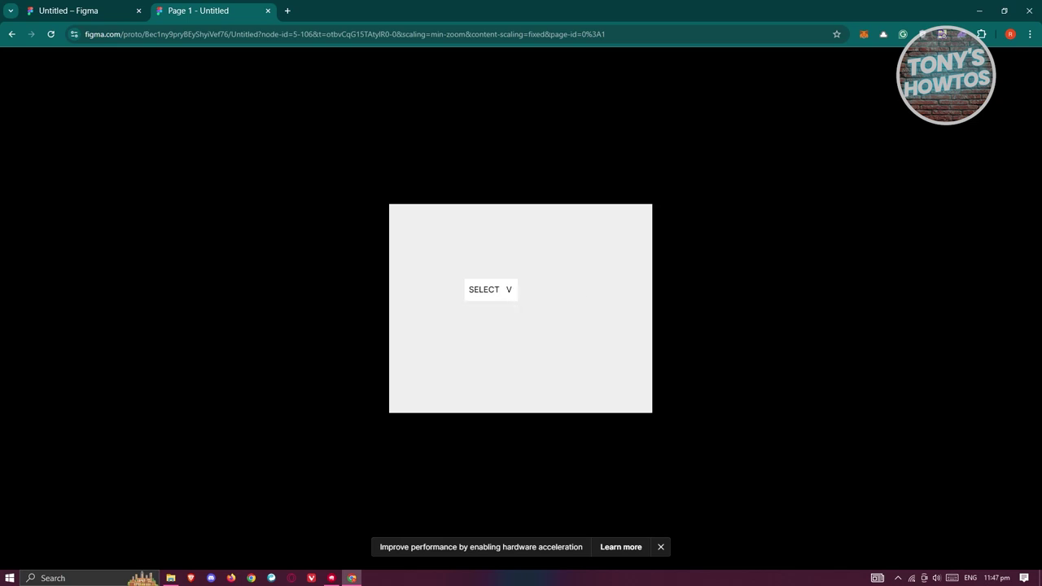